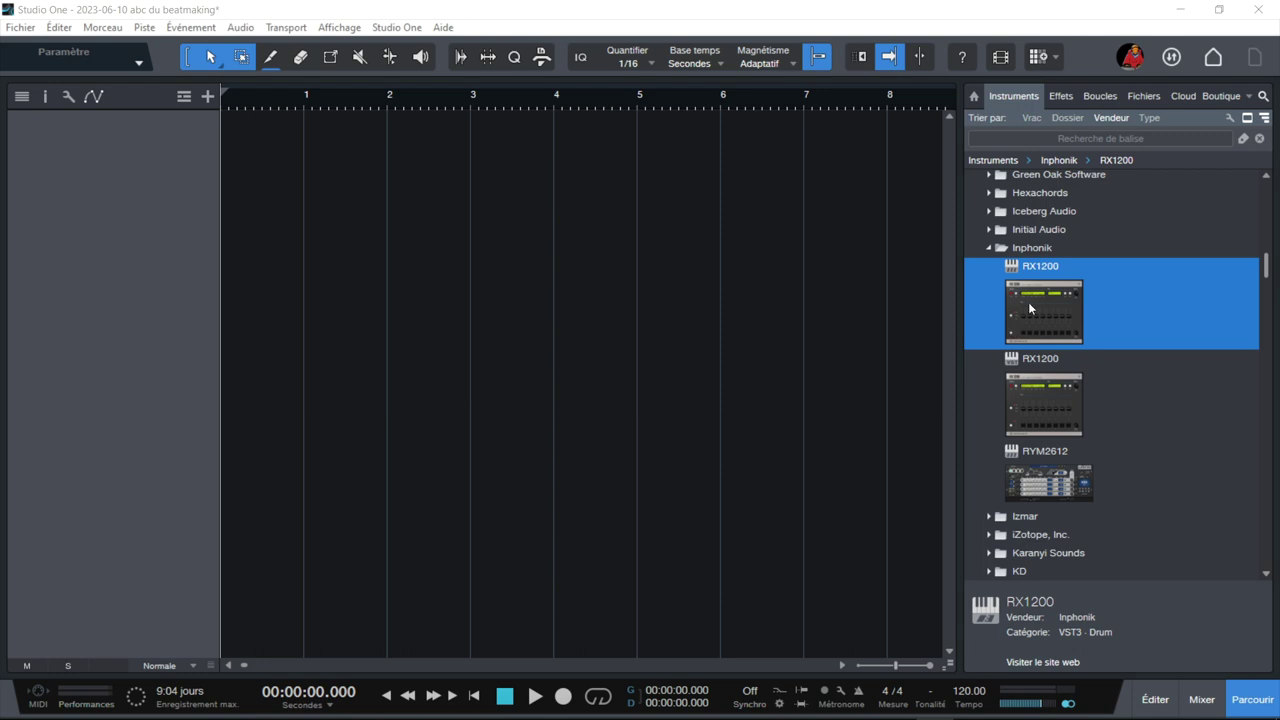
# Add the Inphonik RX1200 instrument to a new track and select its pad A1
pyautogui.moveTo(1028, 302); pyautogui.dragTo(469, 224)
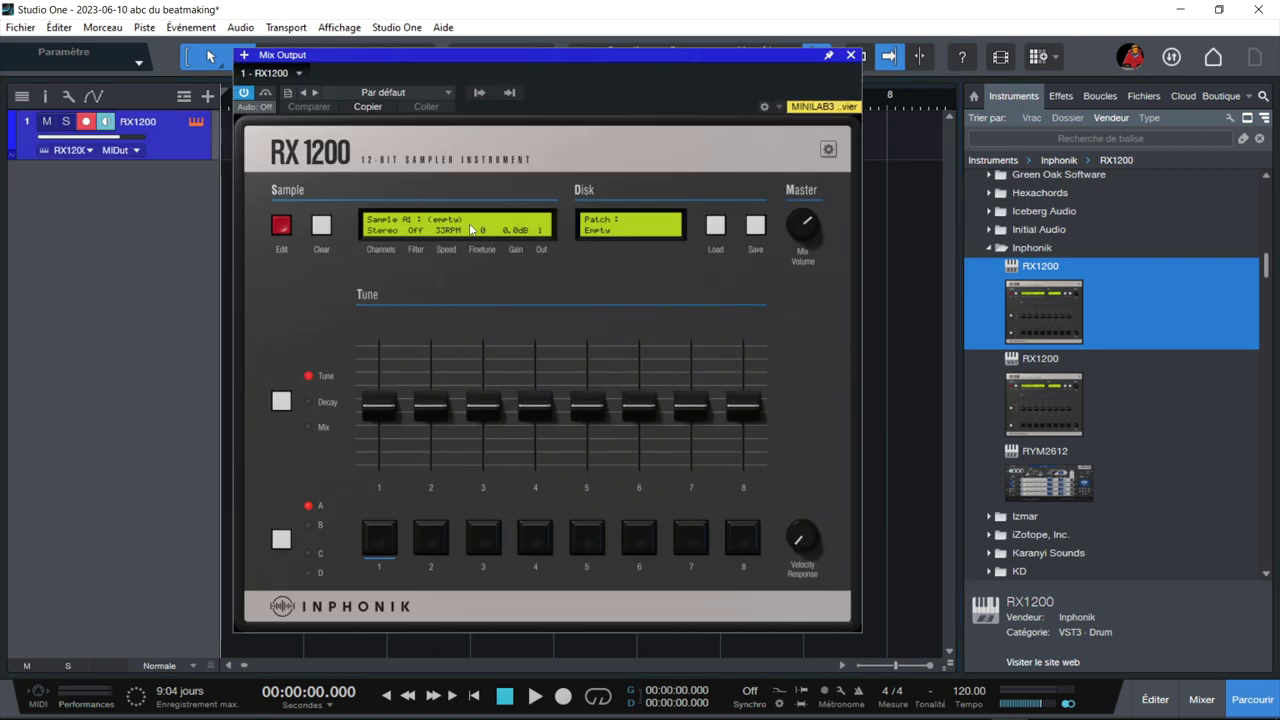
pyautogui.click(380, 540)
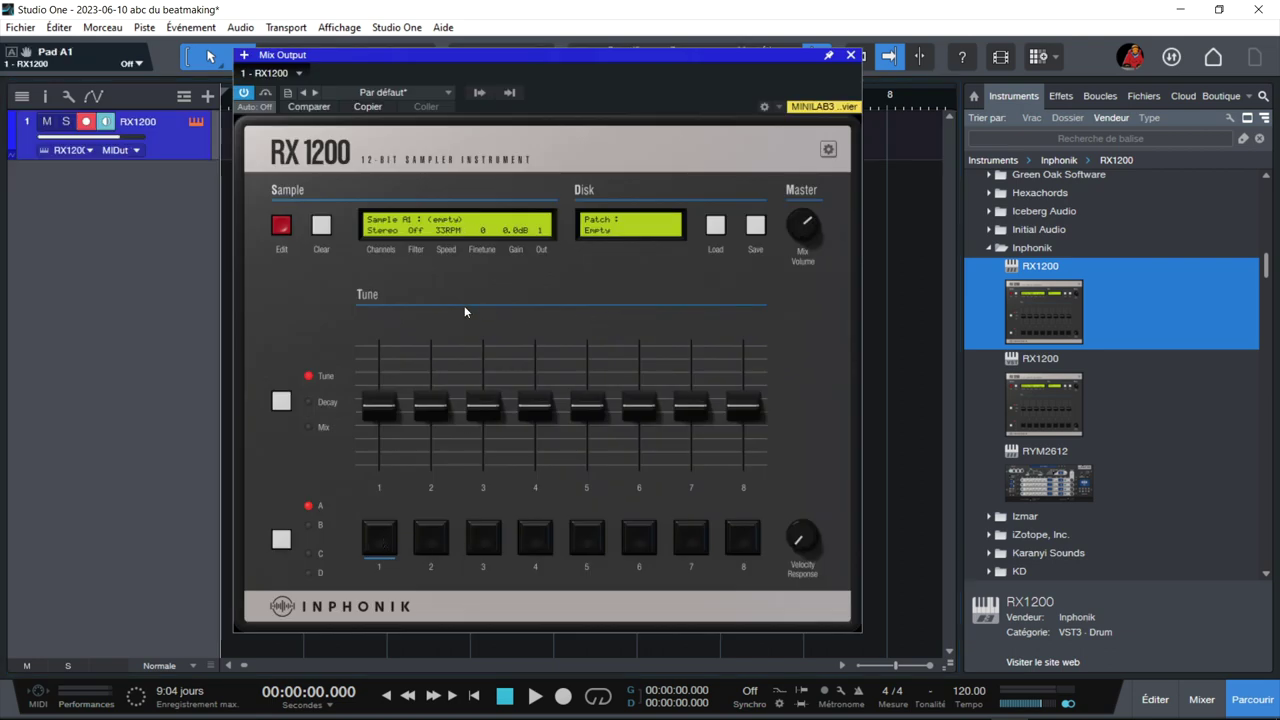
# Load the Marseille preset from the RX1200 Factory Collection, comparing it with Drum Kit Hall and King of Rap
pyautogui.click(716, 228)
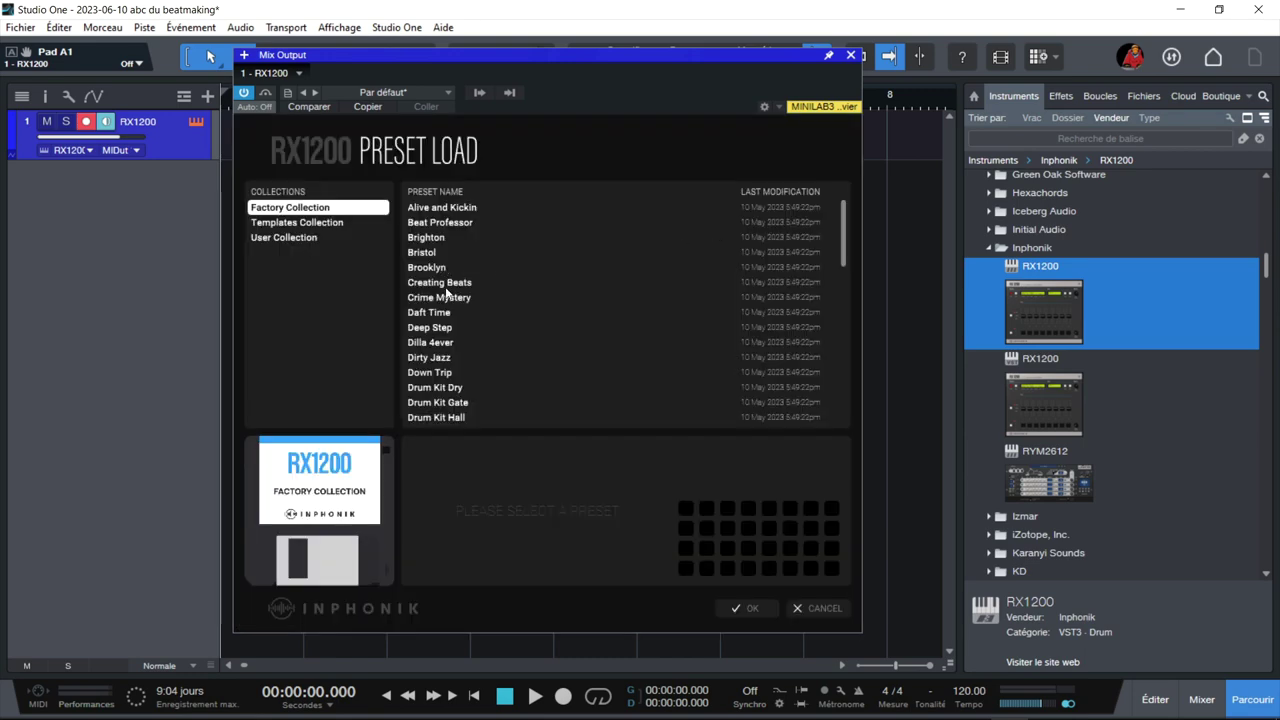
pyautogui.scroll(-3, 446, 290)
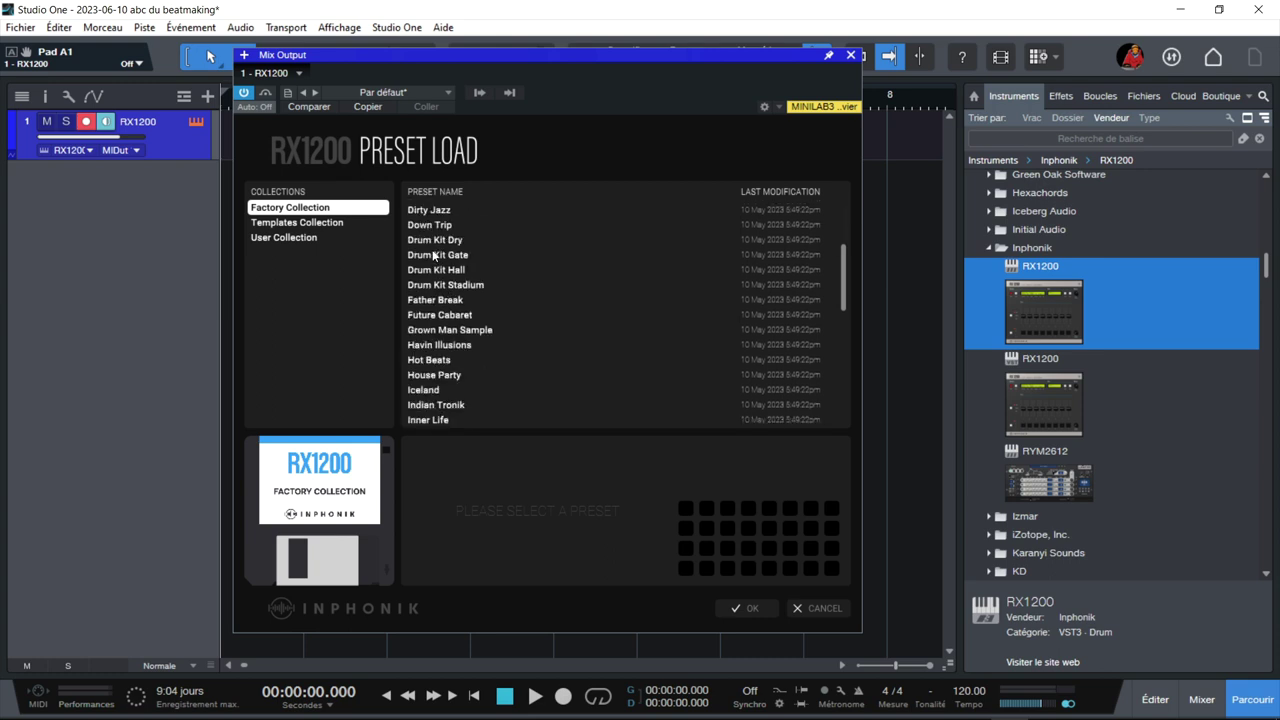
pyautogui.click(433, 270)
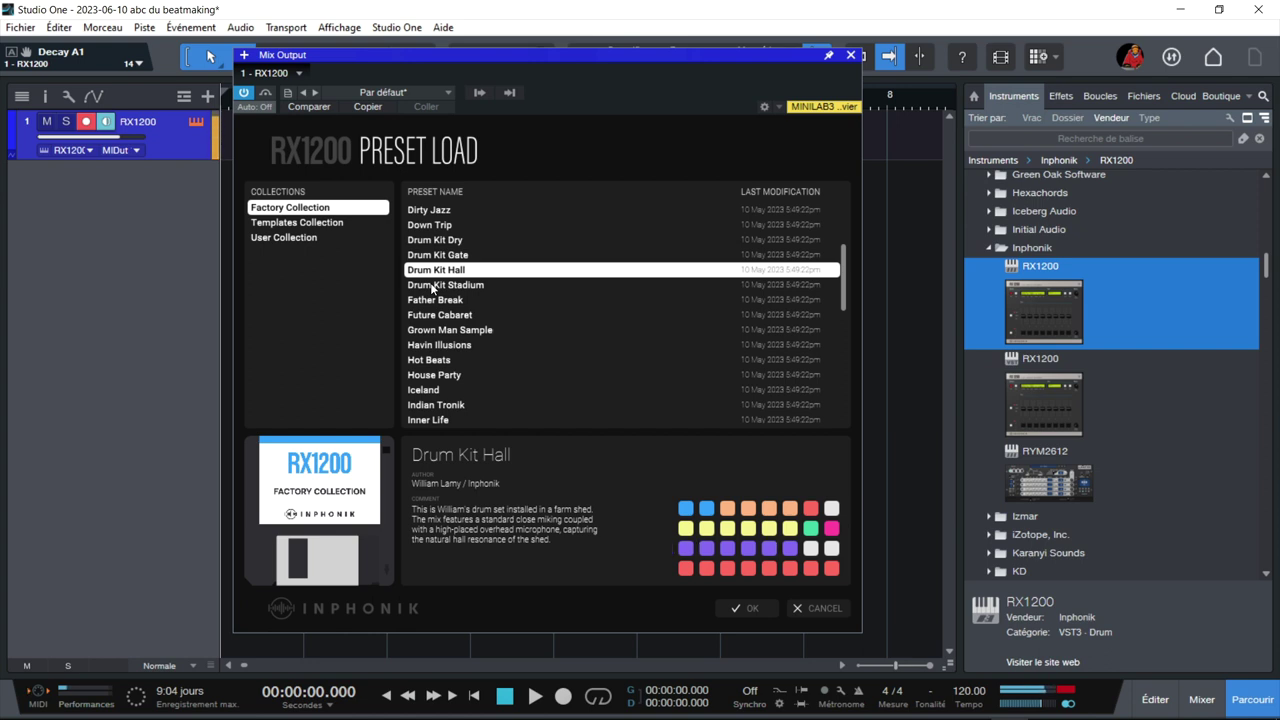
pyautogui.scroll(-3, 412, 300)
pyautogui.click(416, 317)
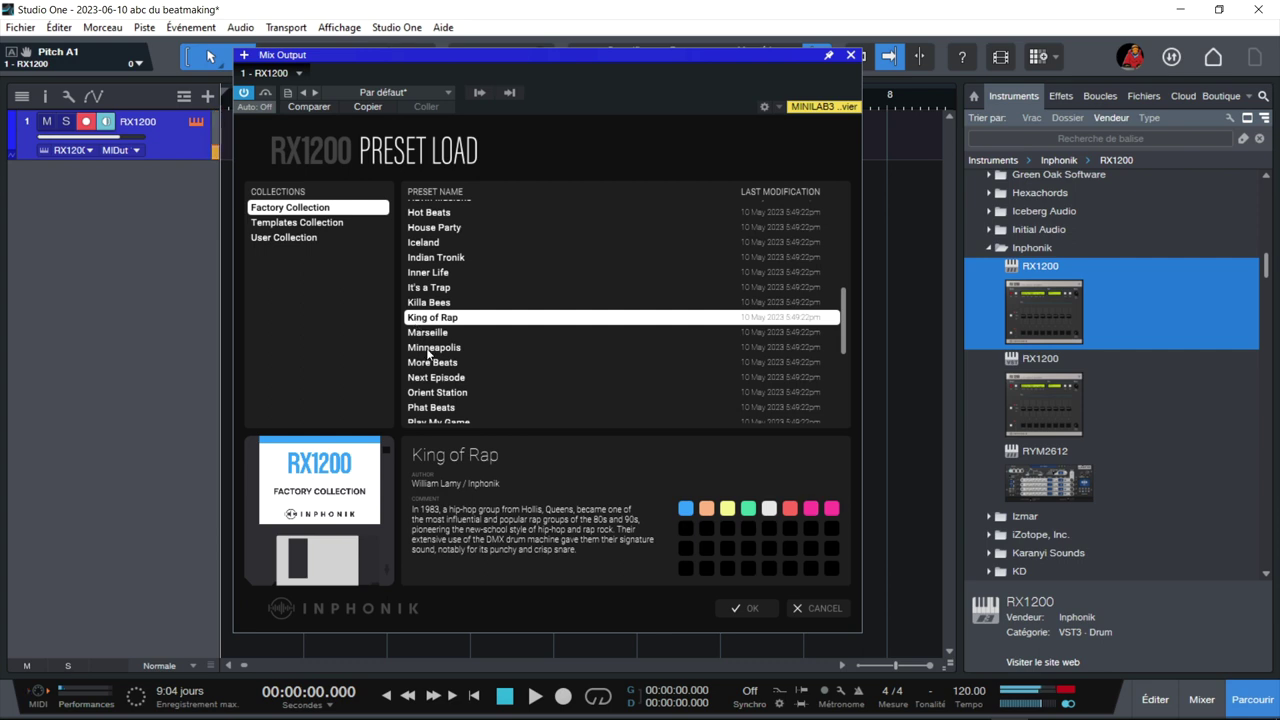
pyautogui.click(429, 334)
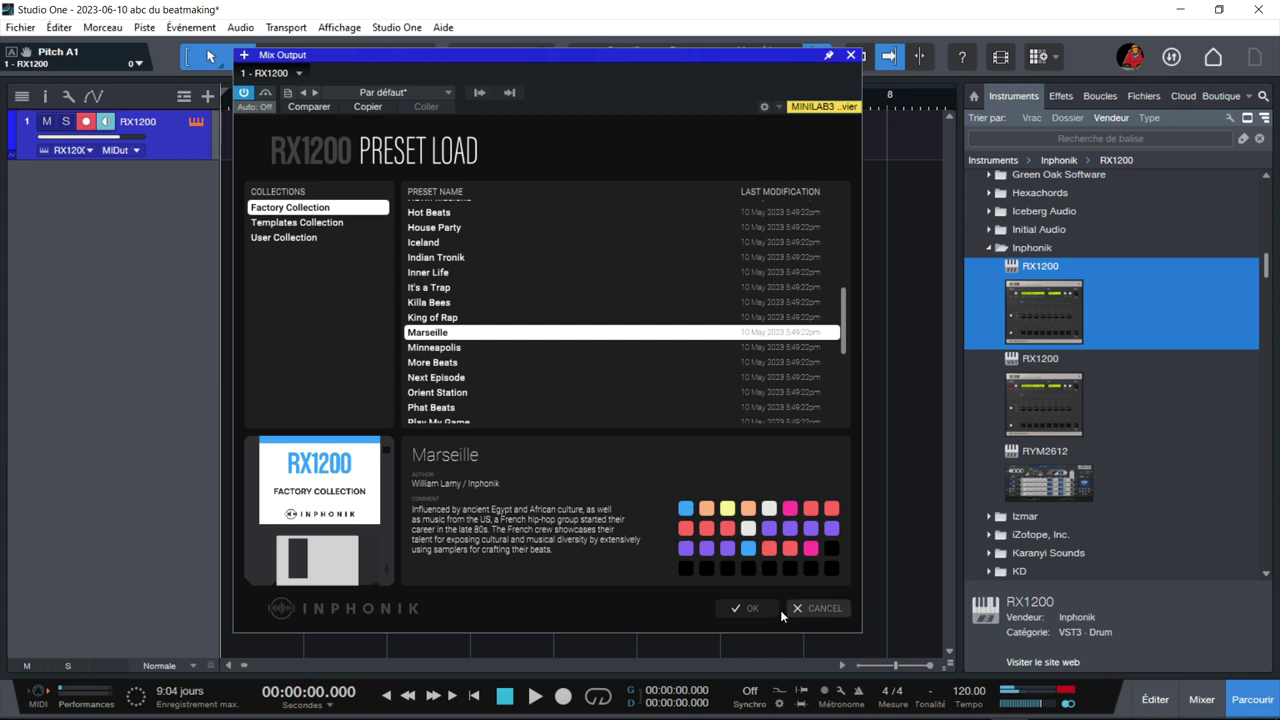
pyautogui.press('Return')
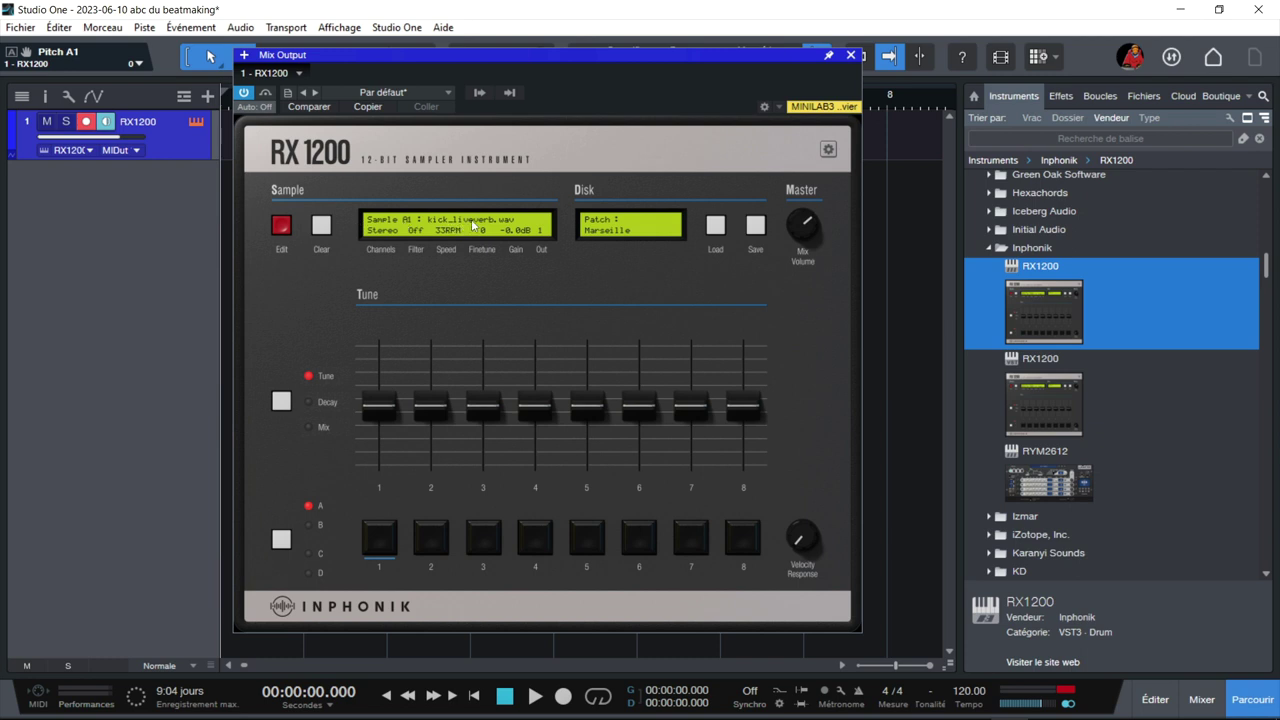
# Examine the channel, filter, speed and finetune settings available for sample A1
pyautogui.click(390, 232)
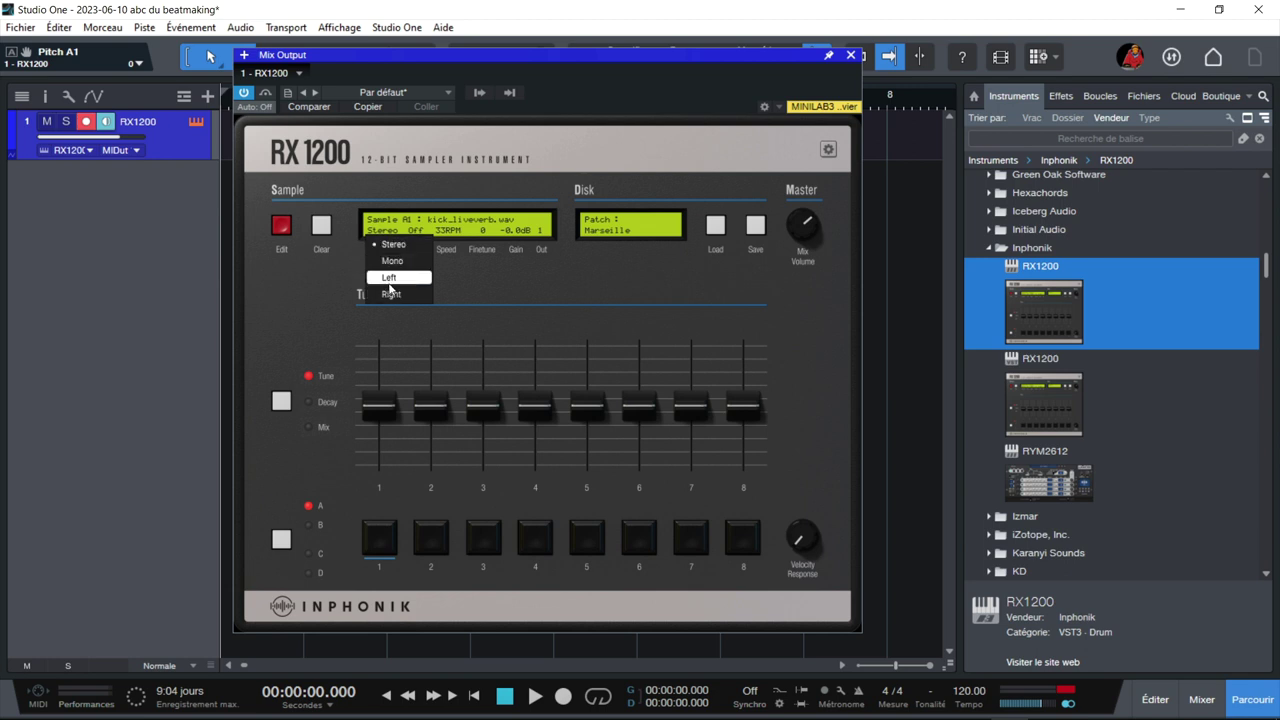
pyautogui.click(416, 231)
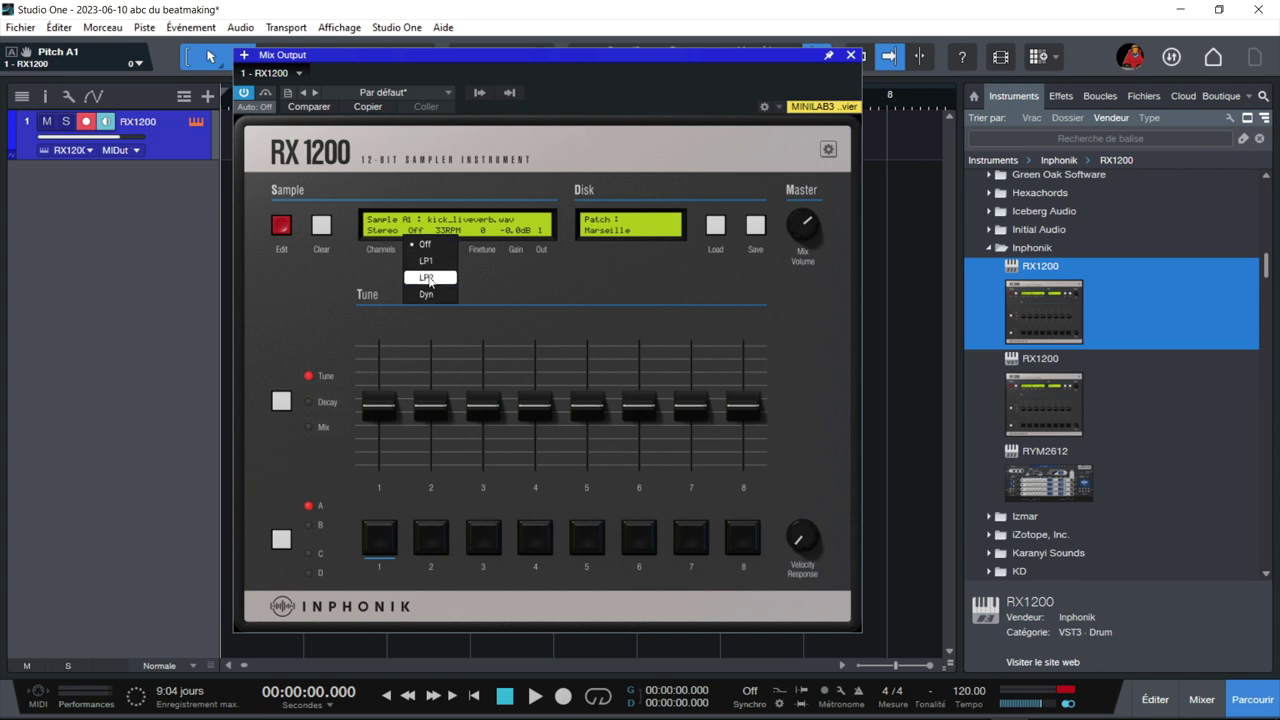
pyautogui.click(456, 231)
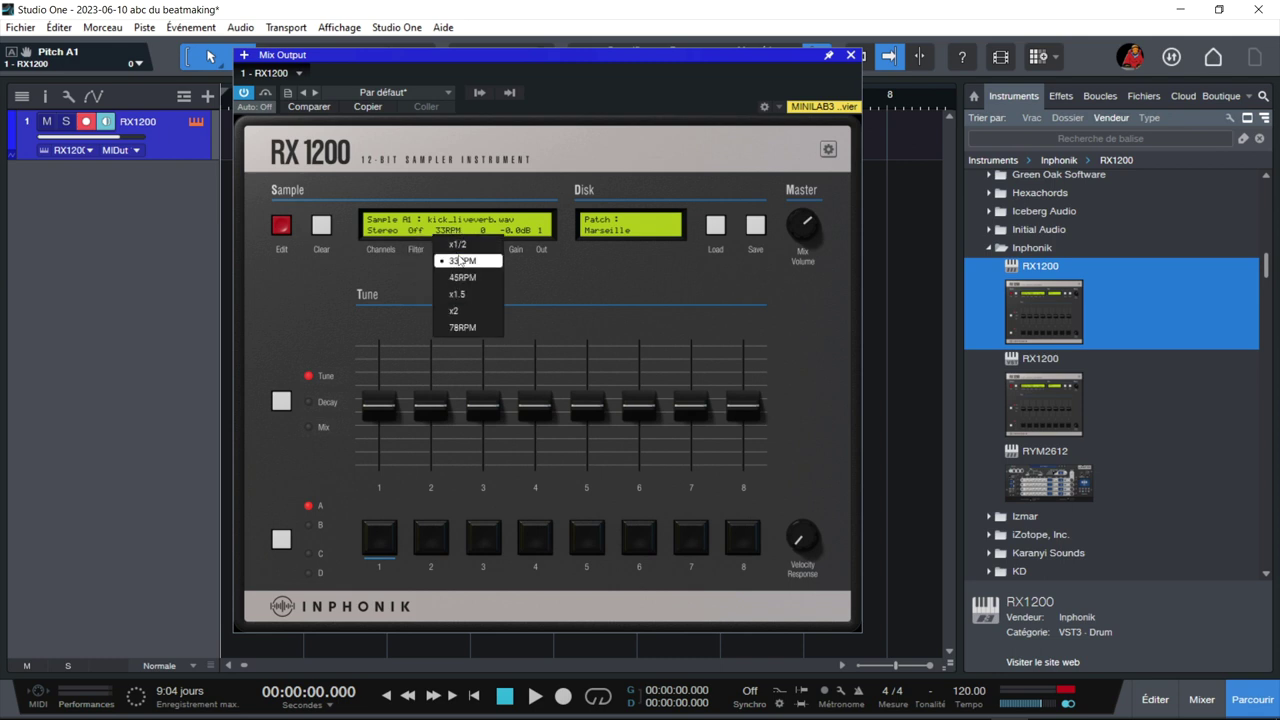
pyautogui.click(482, 230)
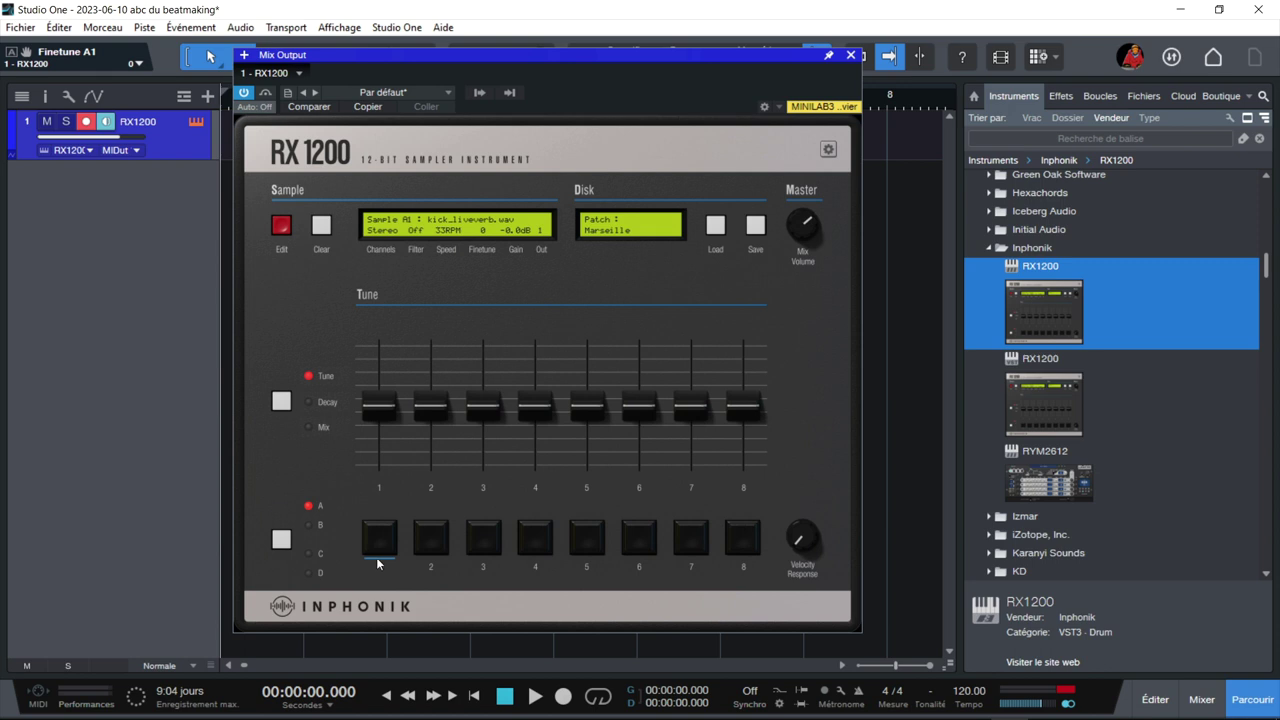
# Audition pads 2 to 6 of bank A and view their sample settings
pyautogui.click(428, 540)
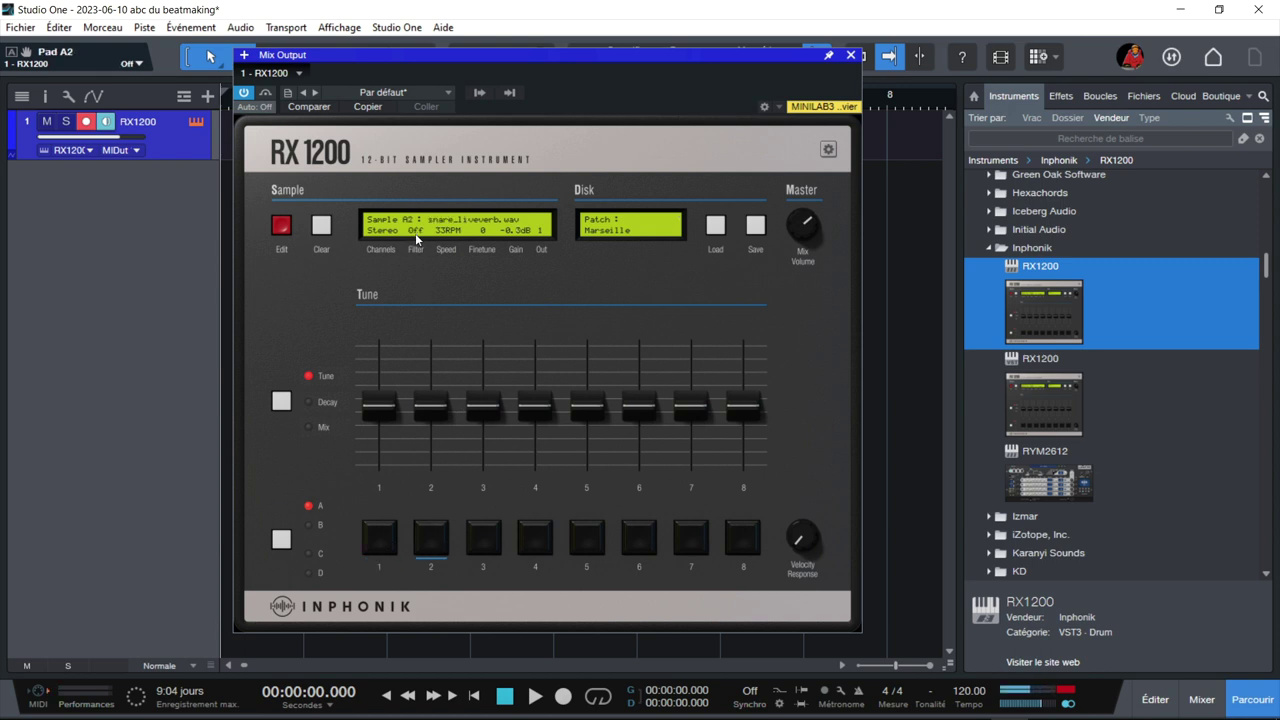
pyautogui.click(473, 544)
pyautogui.click(531, 543)
pyautogui.click(594, 545)
pyautogui.click(637, 545)
# Show the Decay and Mix faders, and view the mix levels of banks B, C and D
pyautogui.click(281, 401)
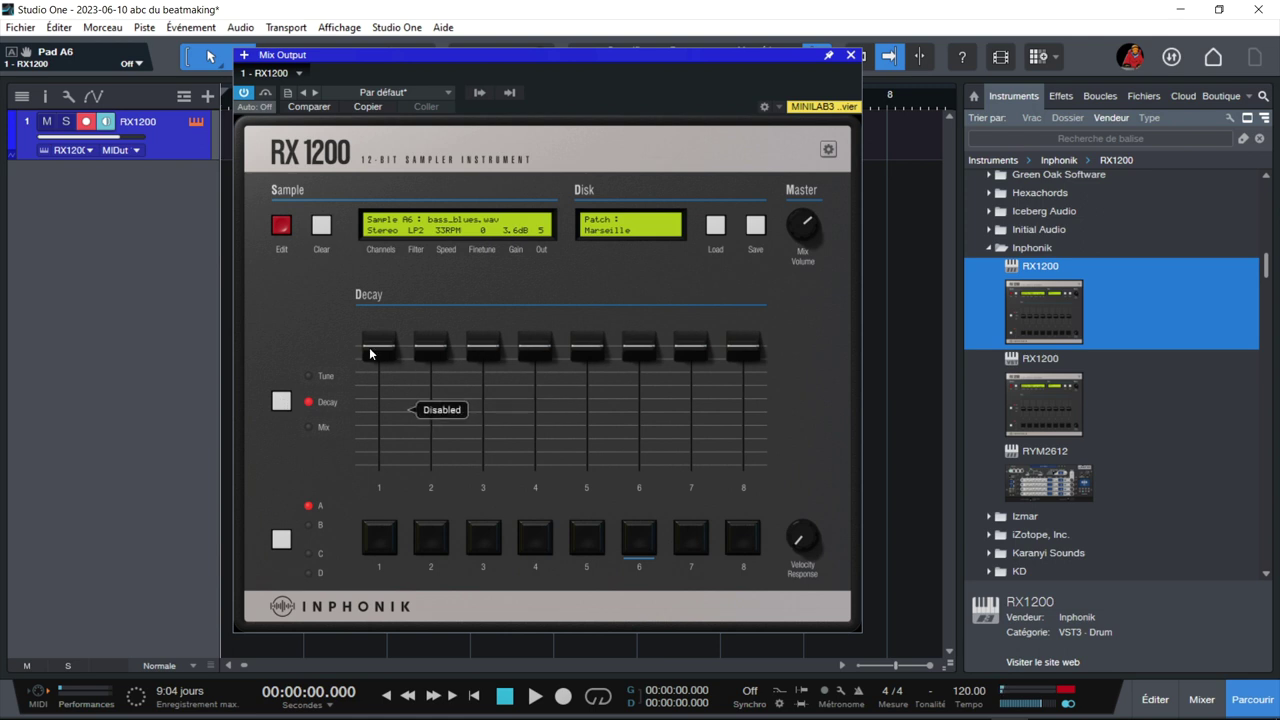
pyautogui.click(281, 401)
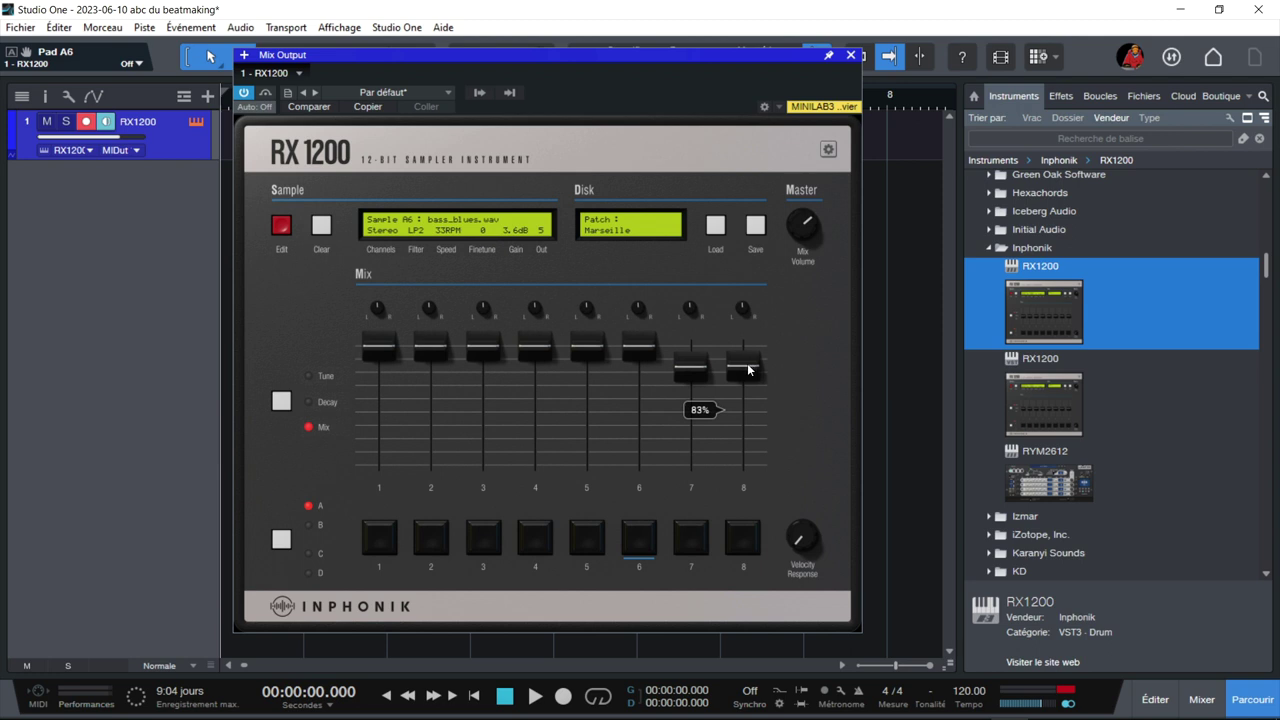
pyautogui.click(281, 540)
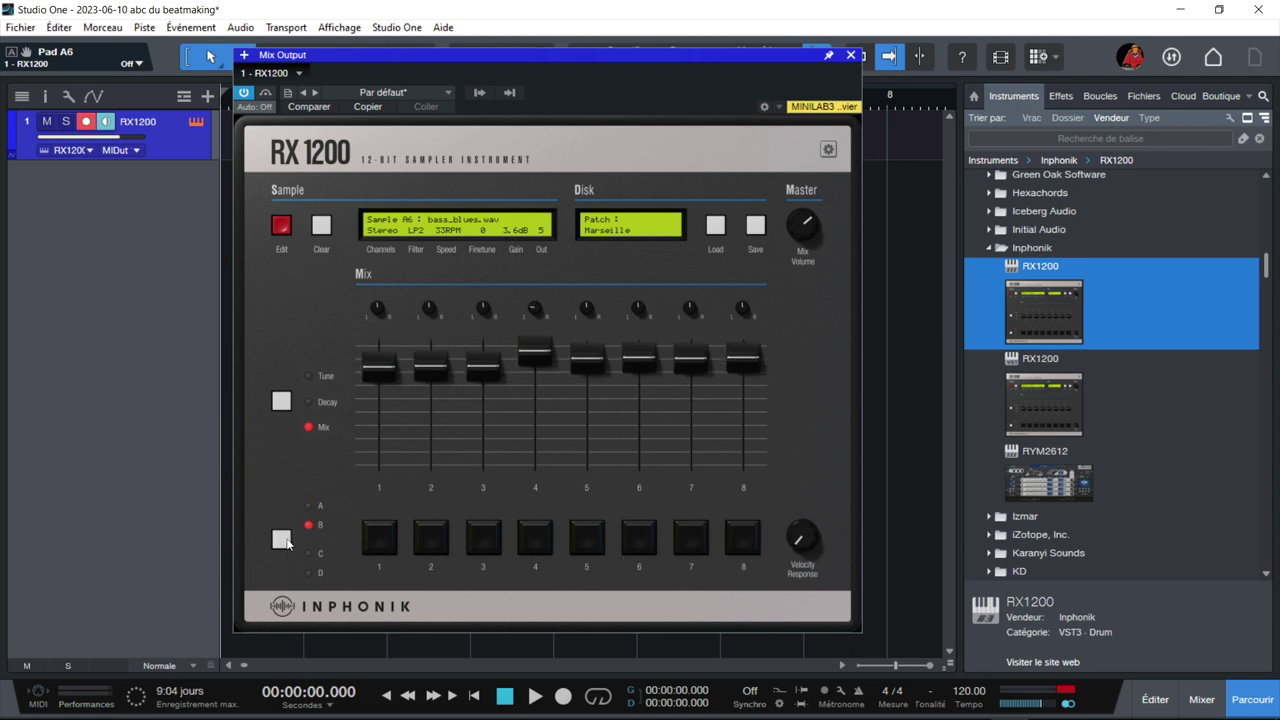
pyautogui.click(281, 540)
pyautogui.click(281, 540)
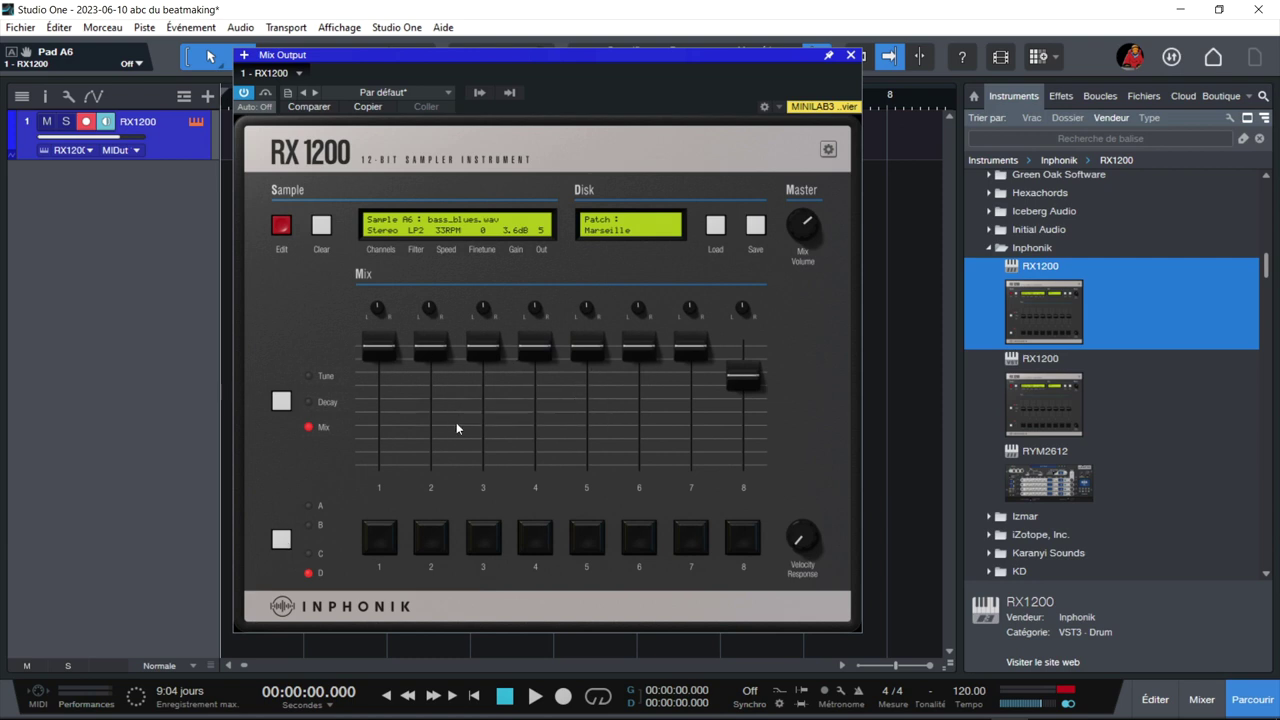
# Check the samples on pads D1 and C1, and return to bank A
pyautogui.click(377, 538)
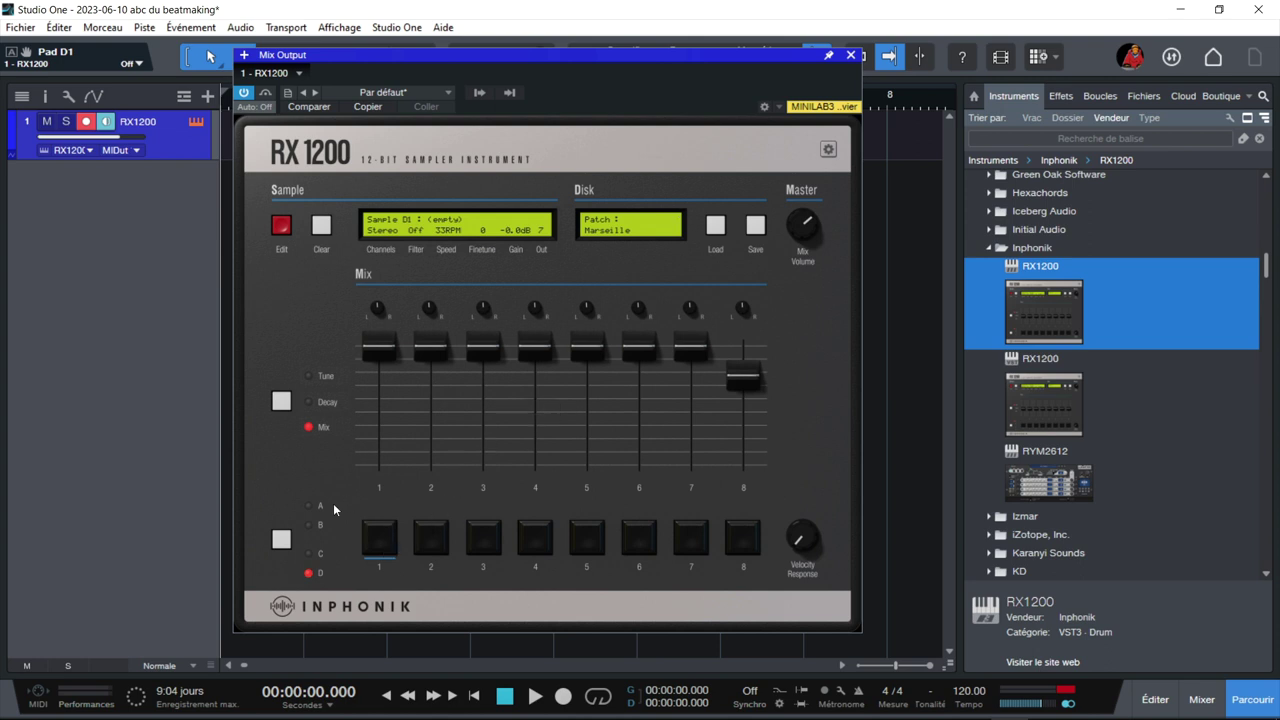
pyautogui.click(308, 553)
pyautogui.click(379, 540)
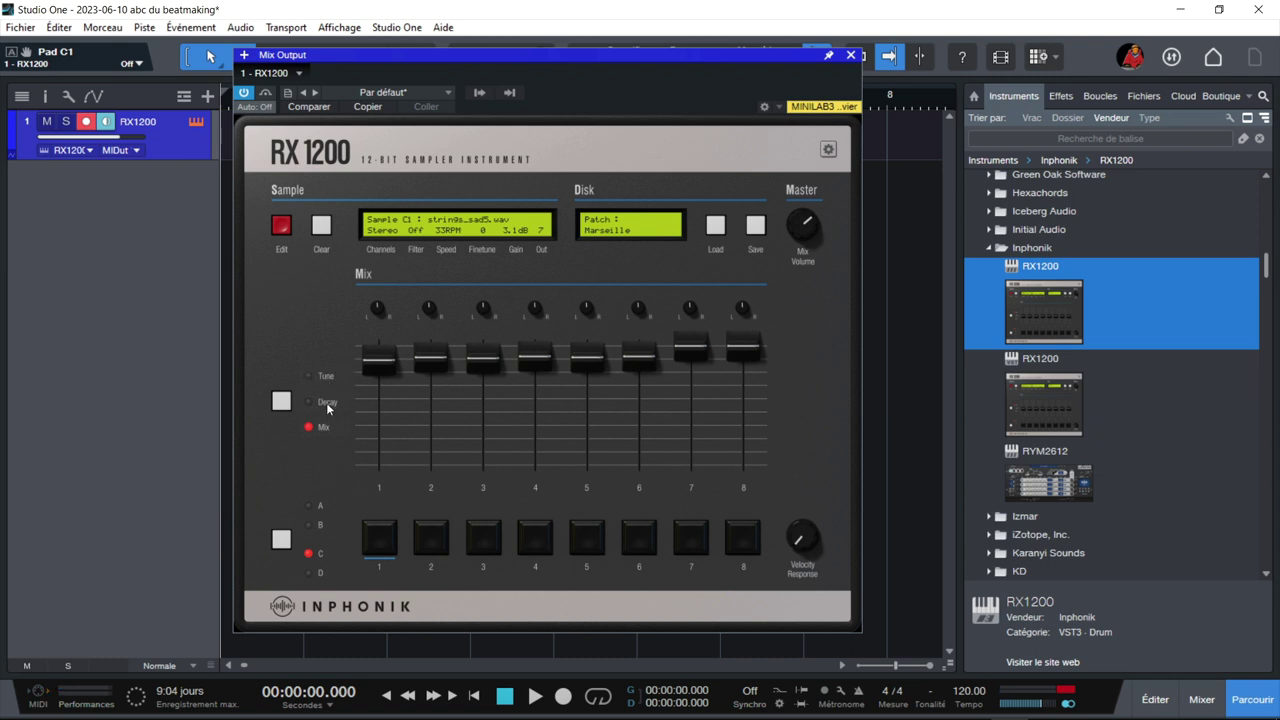
pyautogui.click(310, 507)
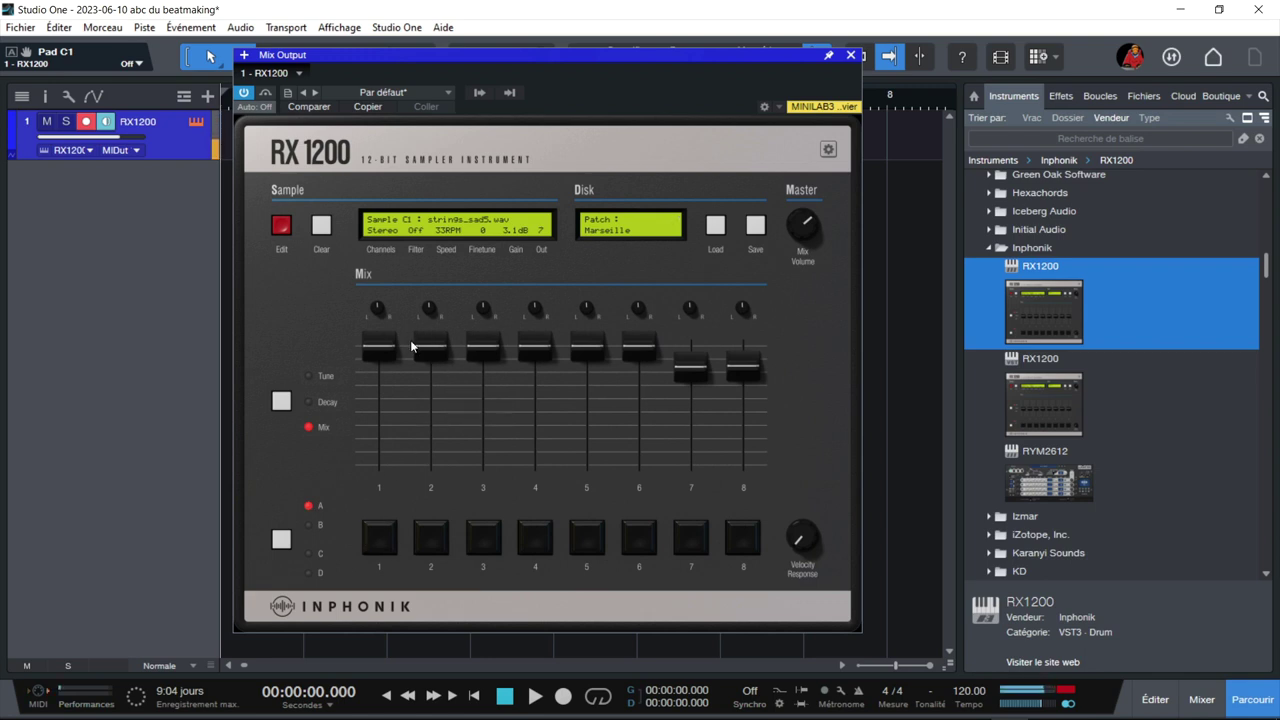
# Check pad A6's mix level, show the Tune faders and try pad A6's tune at -7 and 4
pyautogui.moveTo(491, 345)
pyautogui.moveTo(637, 359)
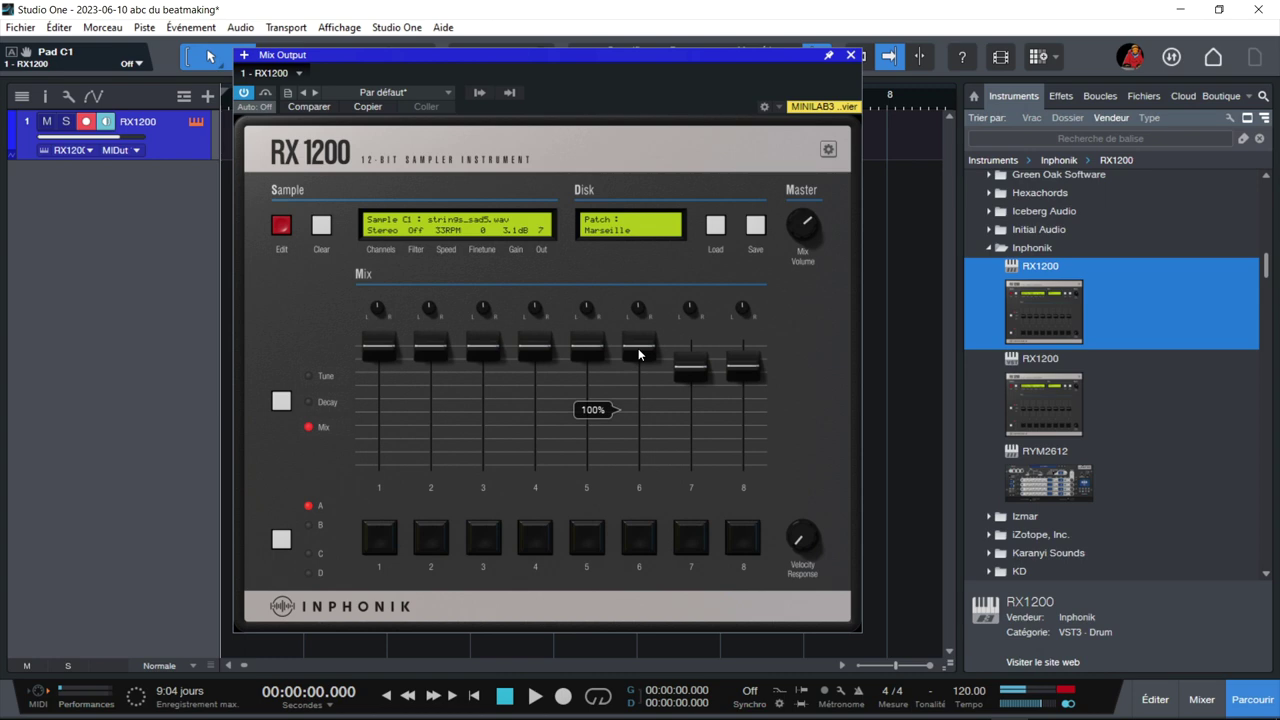
pyautogui.moveTo(638, 353)
pyautogui.mouseDown()
pyautogui.moveTo(628, 450)
pyautogui.moveTo(629, 338)
pyautogui.mouseUp()
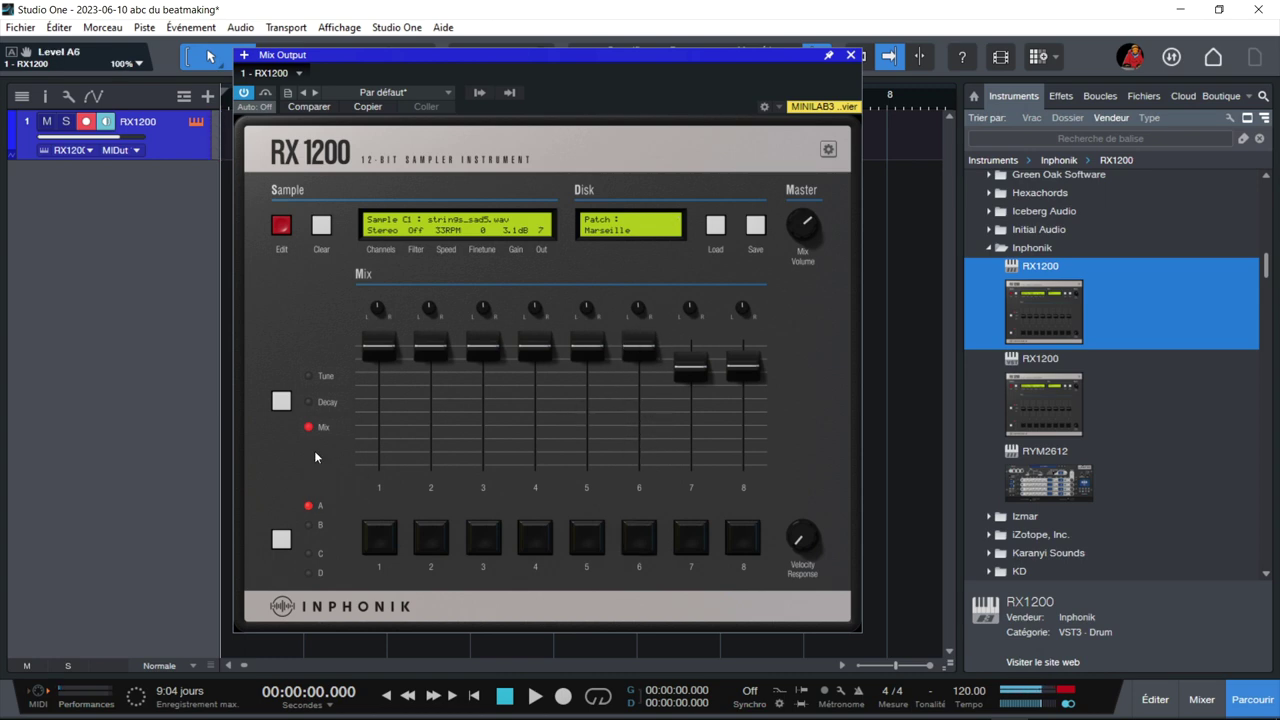
pyautogui.click(309, 376)
pyautogui.moveTo(637, 408); pyautogui.dragTo(626, 471)
pyautogui.moveTo(625, 466)
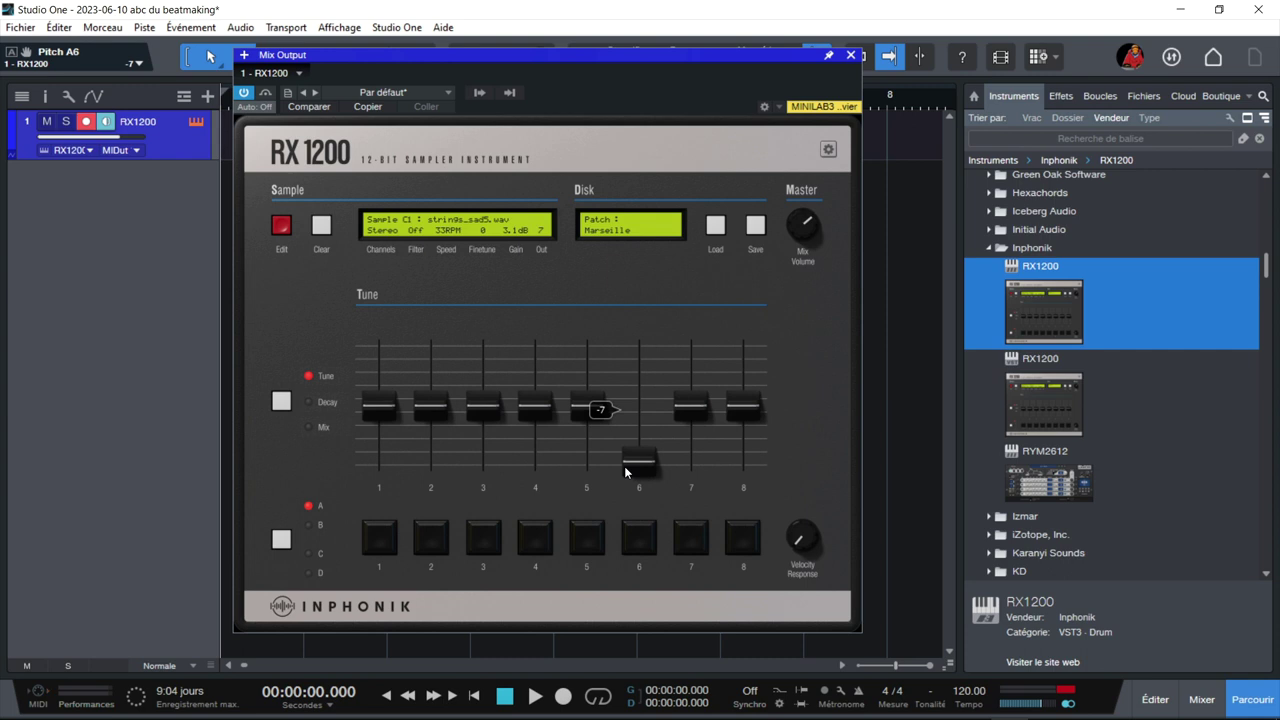
pyautogui.moveTo(624, 466); pyautogui.dragTo(641, 372)
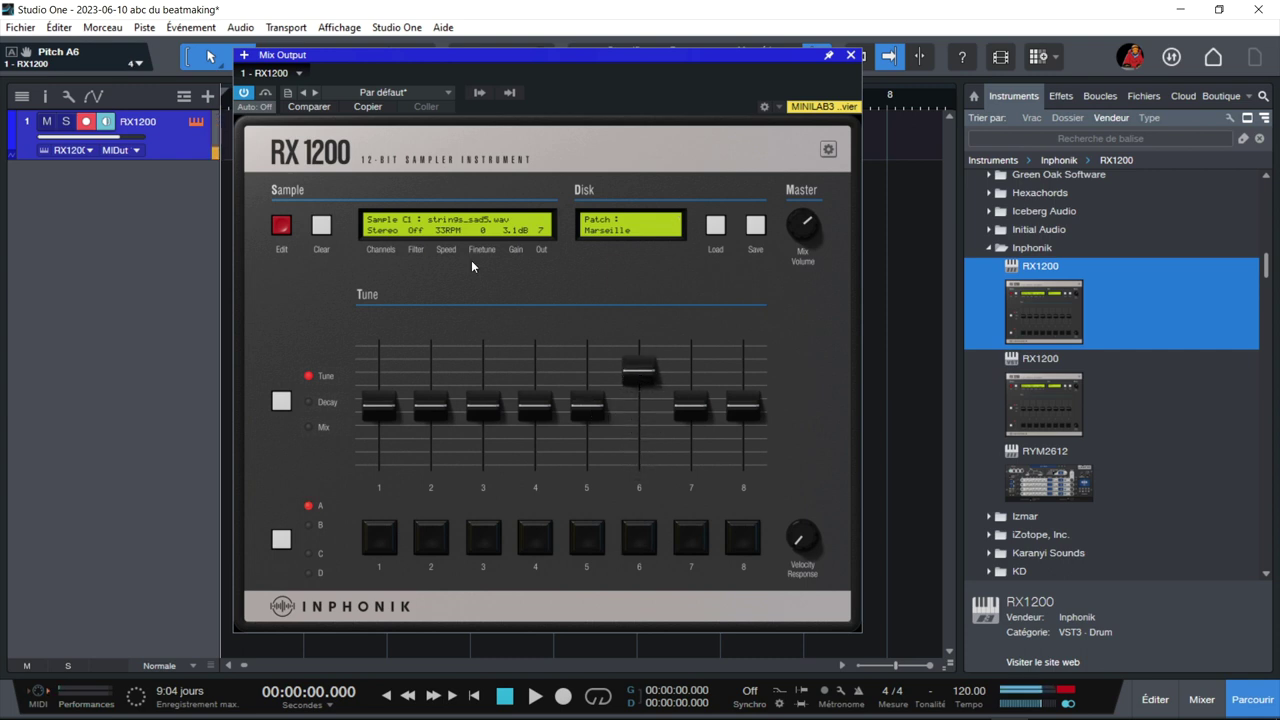
# Set sample C1's speed to 45RPM and raise pad A6's tune to 7
pyautogui.click(471, 258)
pyautogui.click(470, 280)
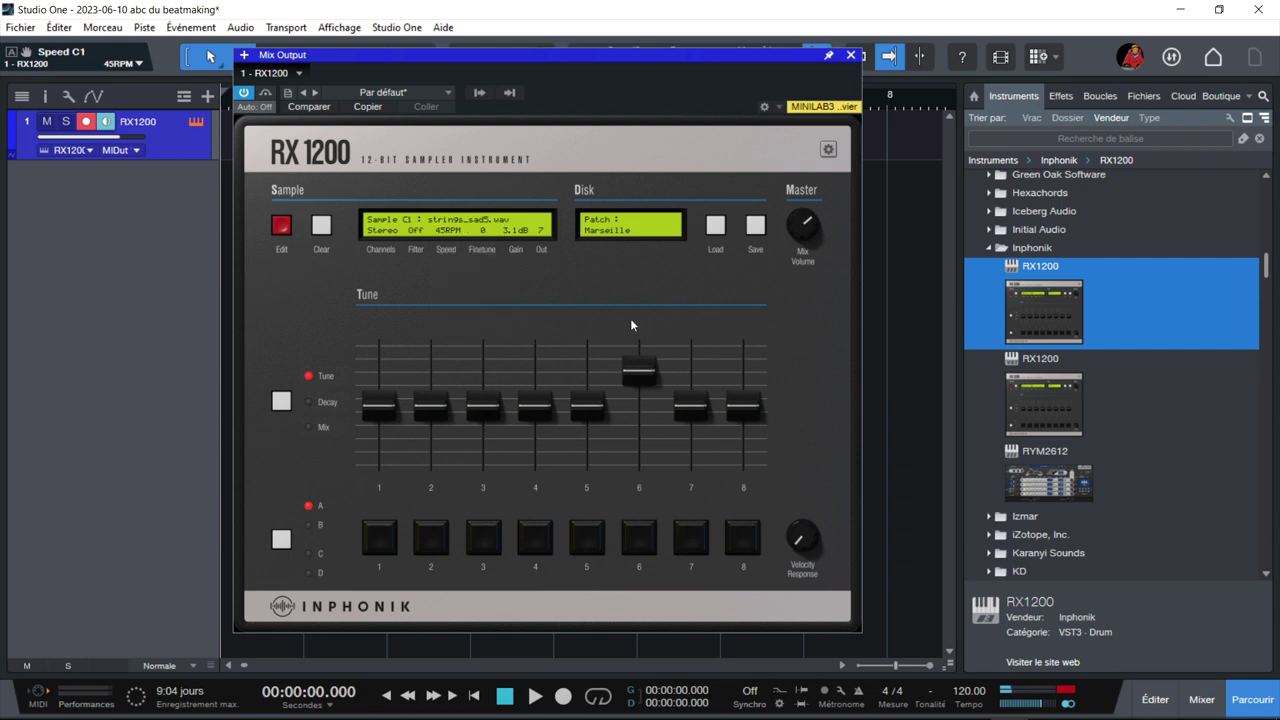
pyautogui.moveTo(634, 372); pyautogui.dragTo(633, 400)
pyautogui.moveTo(630, 438); pyautogui.dragTo(638, 360)
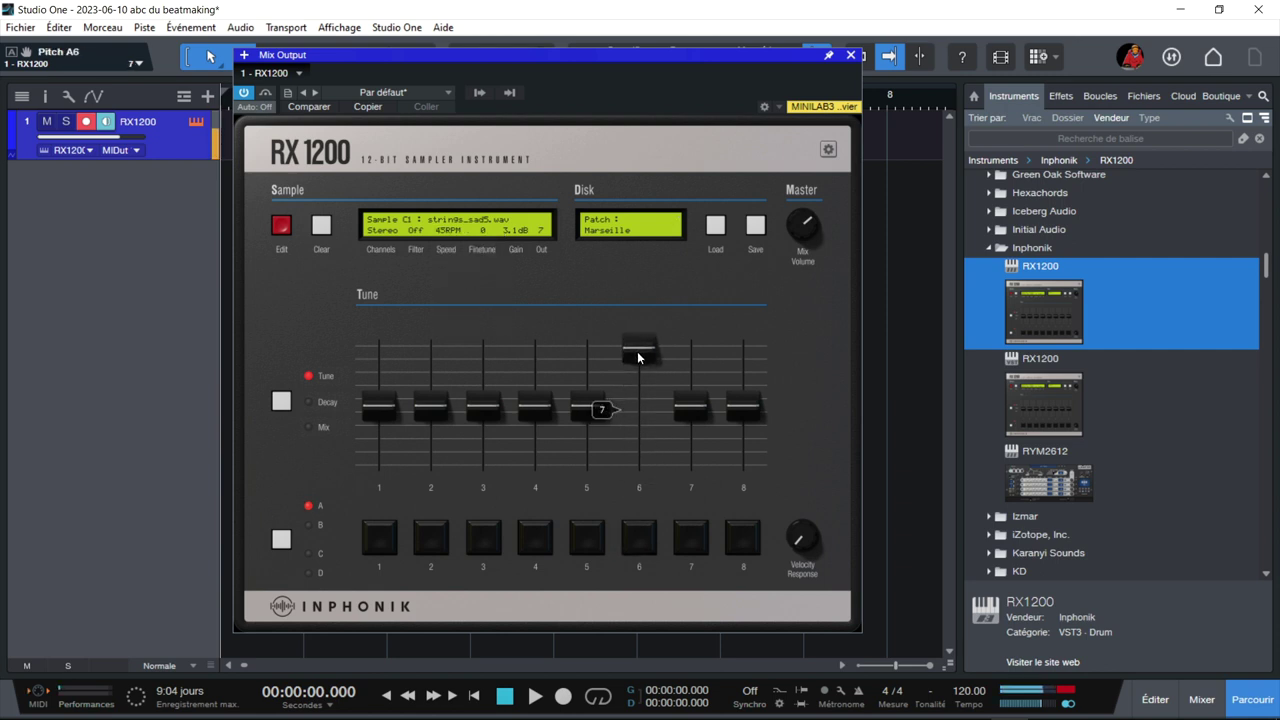
# Try pad A6 at a speed of 45RPM with its tune raised to 7
pyautogui.click(640, 538)
pyautogui.click(451, 233)
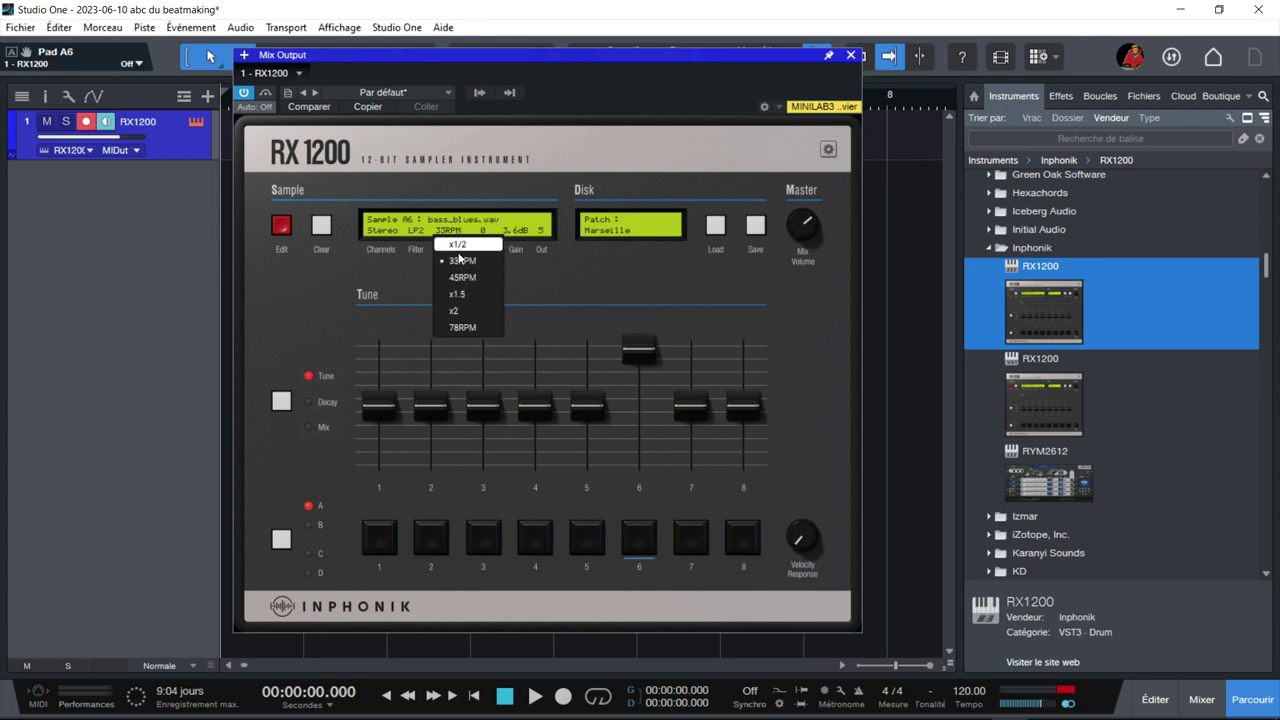
pyautogui.click(459, 277)
pyautogui.moveTo(644, 397); pyautogui.dragTo(639, 347)
# Set pad A6's speed to 33RPM and its tune to 0
pyautogui.click(443, 230)
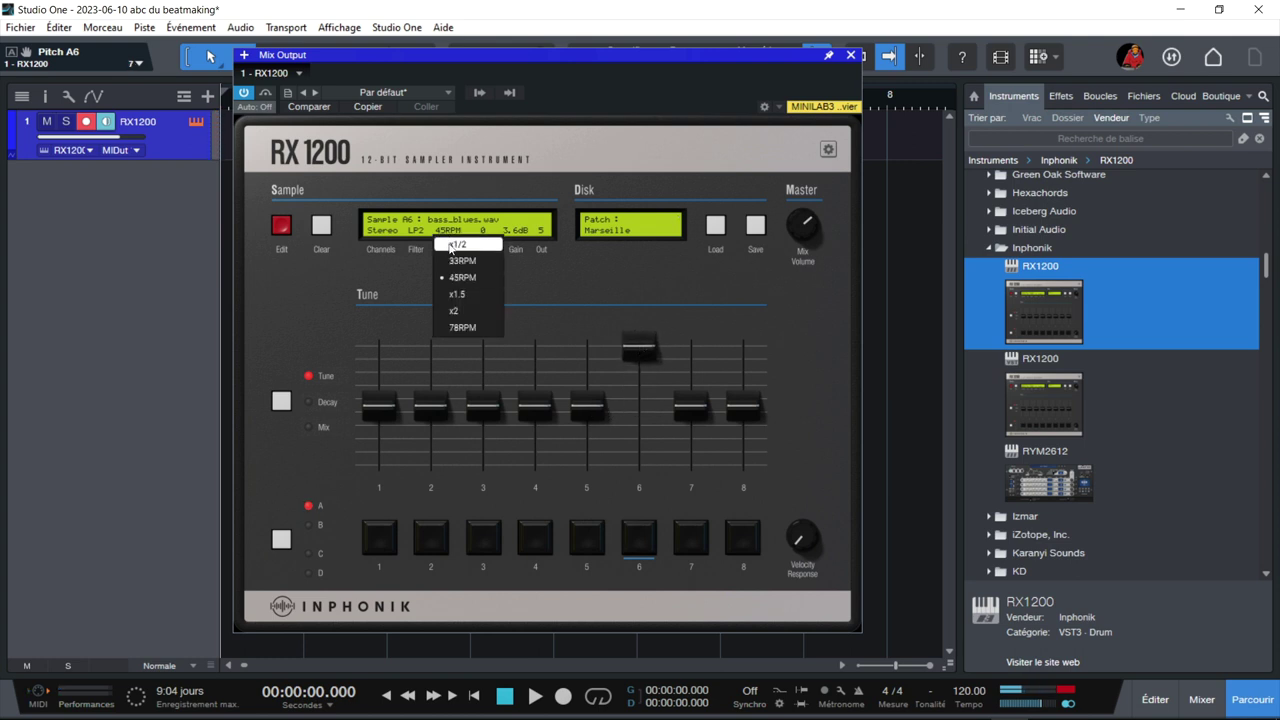
pyautogui.click(455, 260)
pyautogui.moveTo(634, 345); pyautogui.dragTo(626, 407)
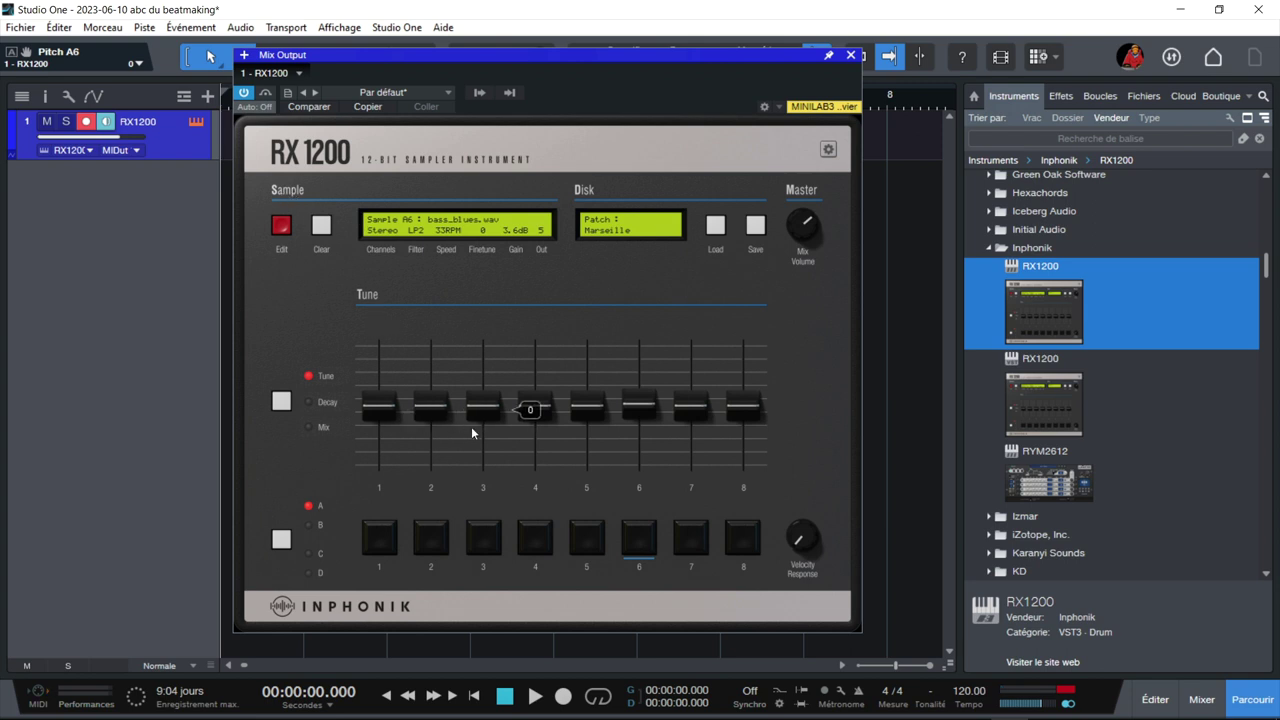
# Add an instrument track below the RX1200 track
pyautogui.moveTo(421, 412)
pyautogui.rightClick(131, 222)
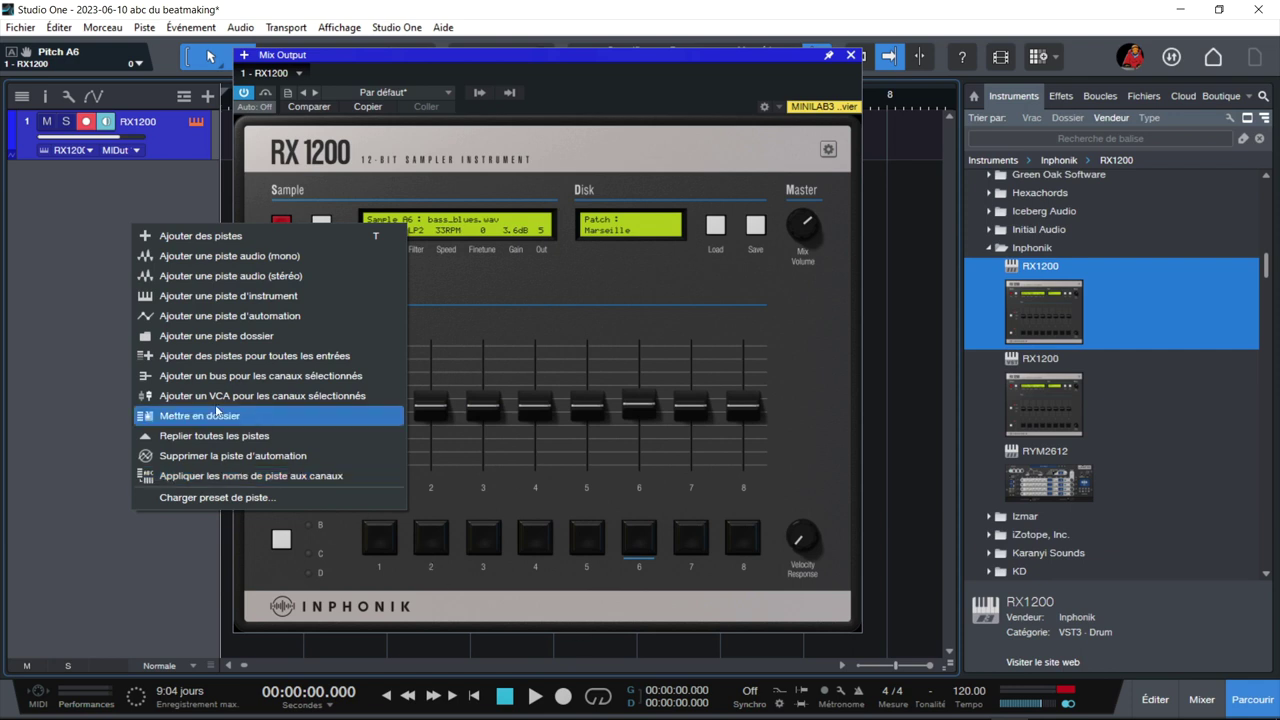
pyautogui.click(155, 296)
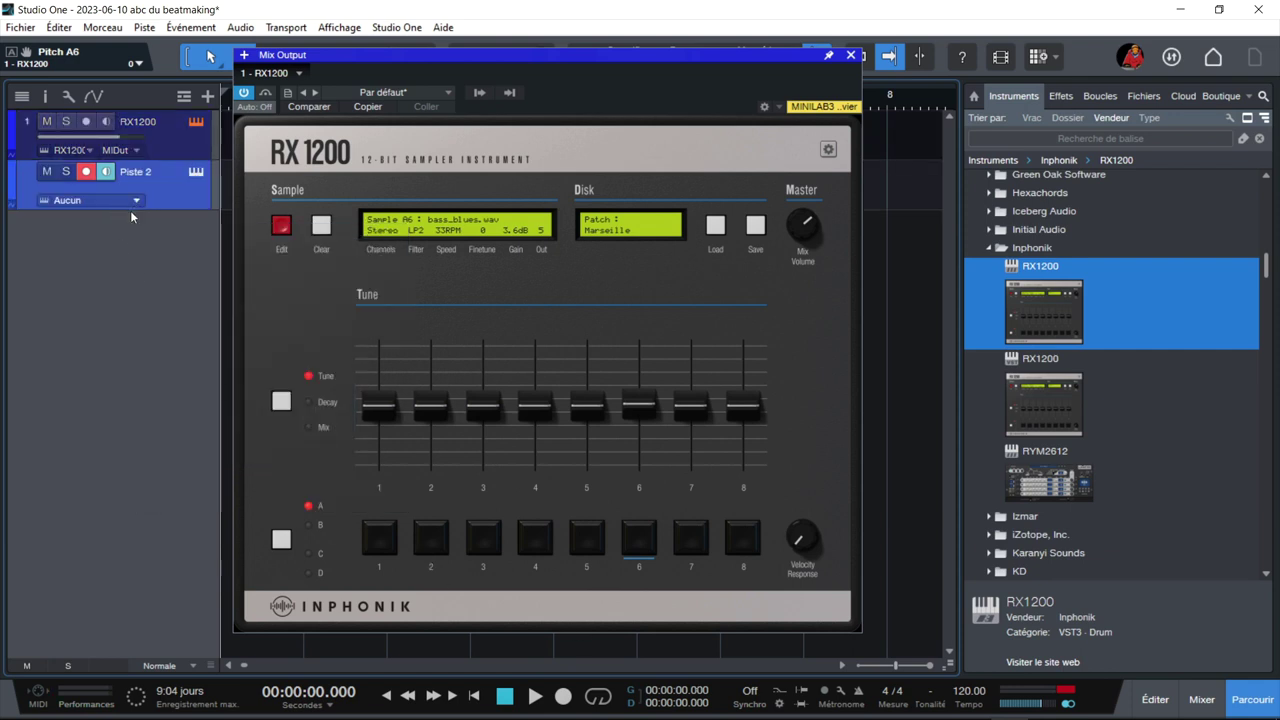
# Examine the pad and MIDI channel table in the RX1200 manual in Adobe Acrobat Reader, and the keyboard layouts in chromatic.png in Photos
pyautogui.moveTo(700, 712)
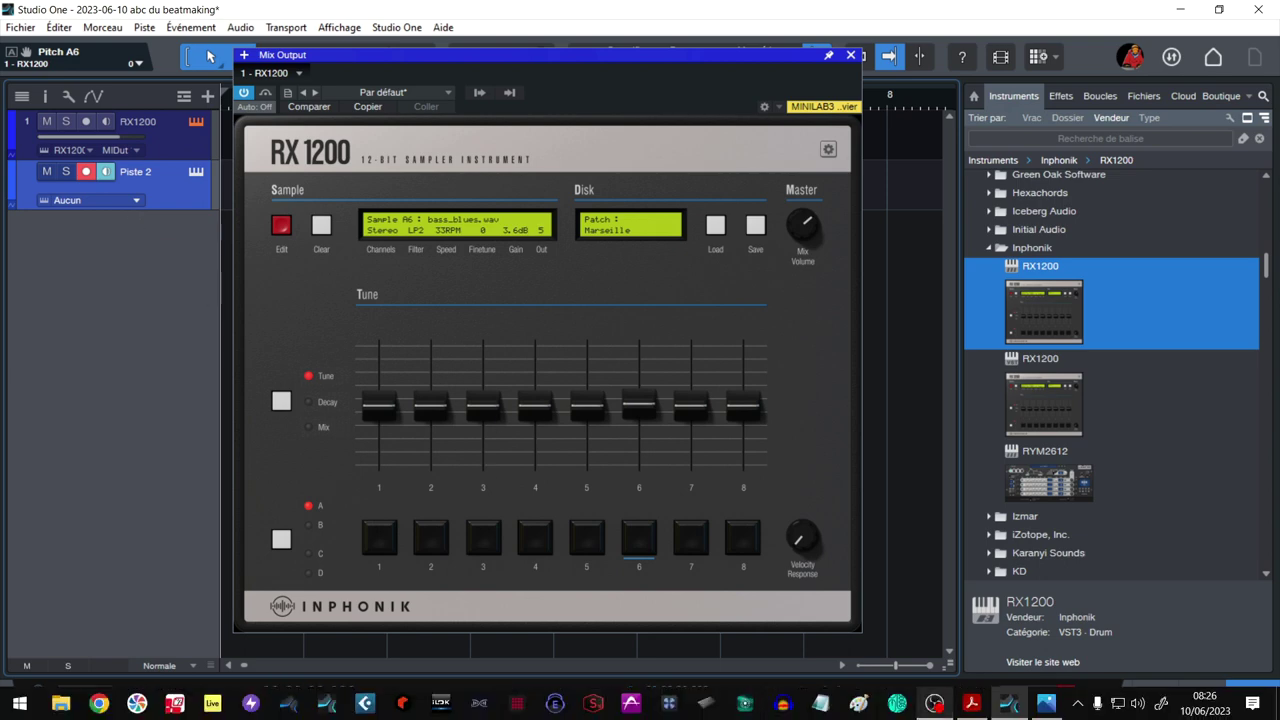
pyautogui.click(972, 704)
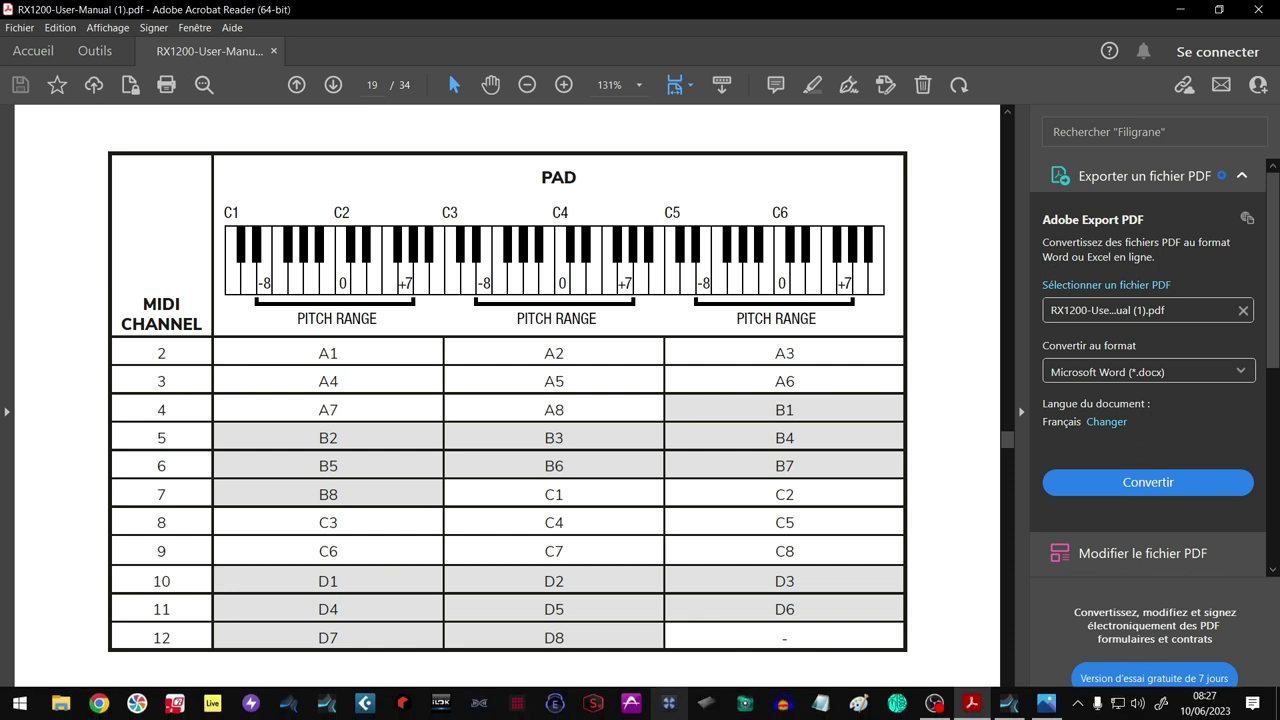
pyautogui.moveTo(1013, 705)
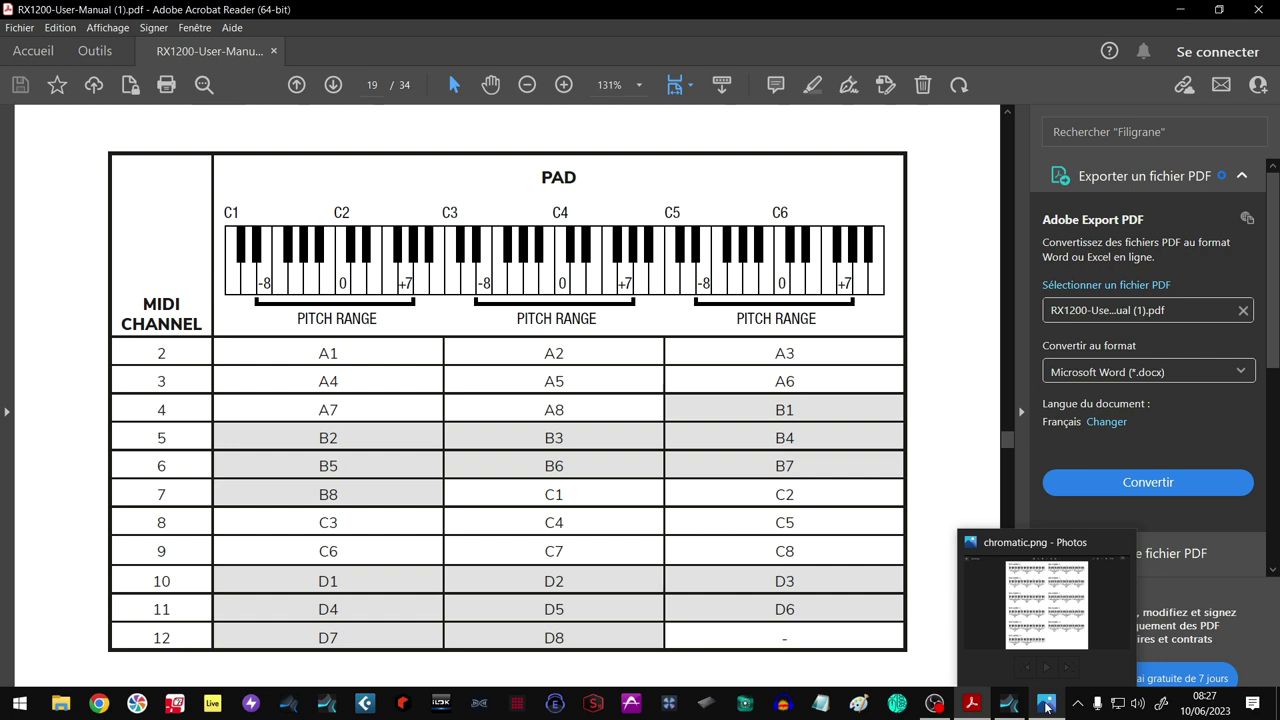
pyautogui.click(1047, 706)
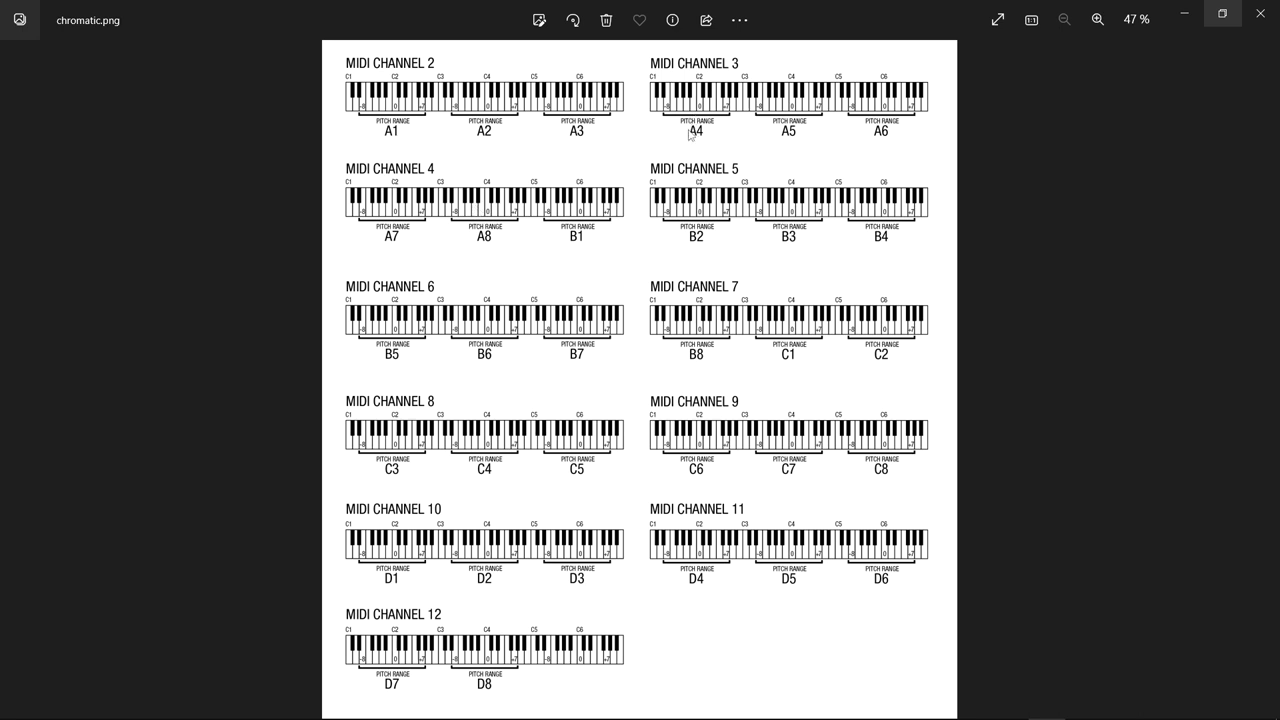
# Return to Studio One and route the Piste 2 track to the RX1200 instrument
pyautogui.moveTo(1070, 716)
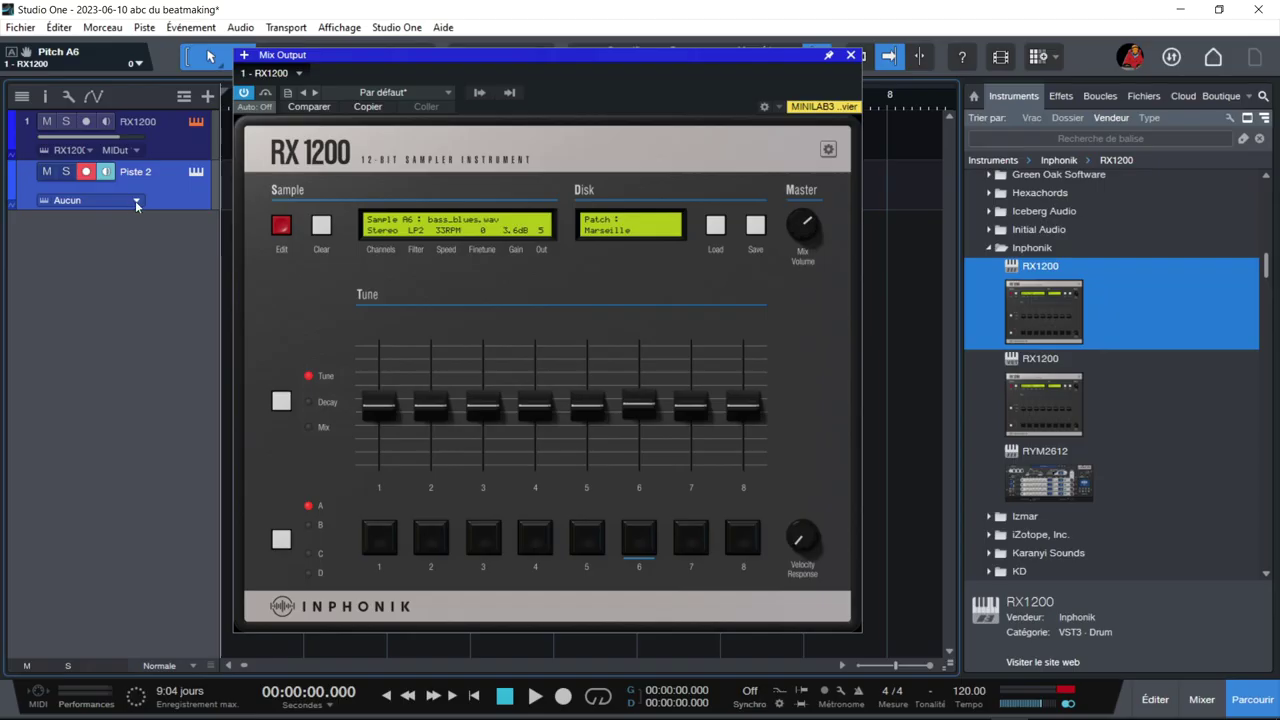
pyautogui.click(135, 200)
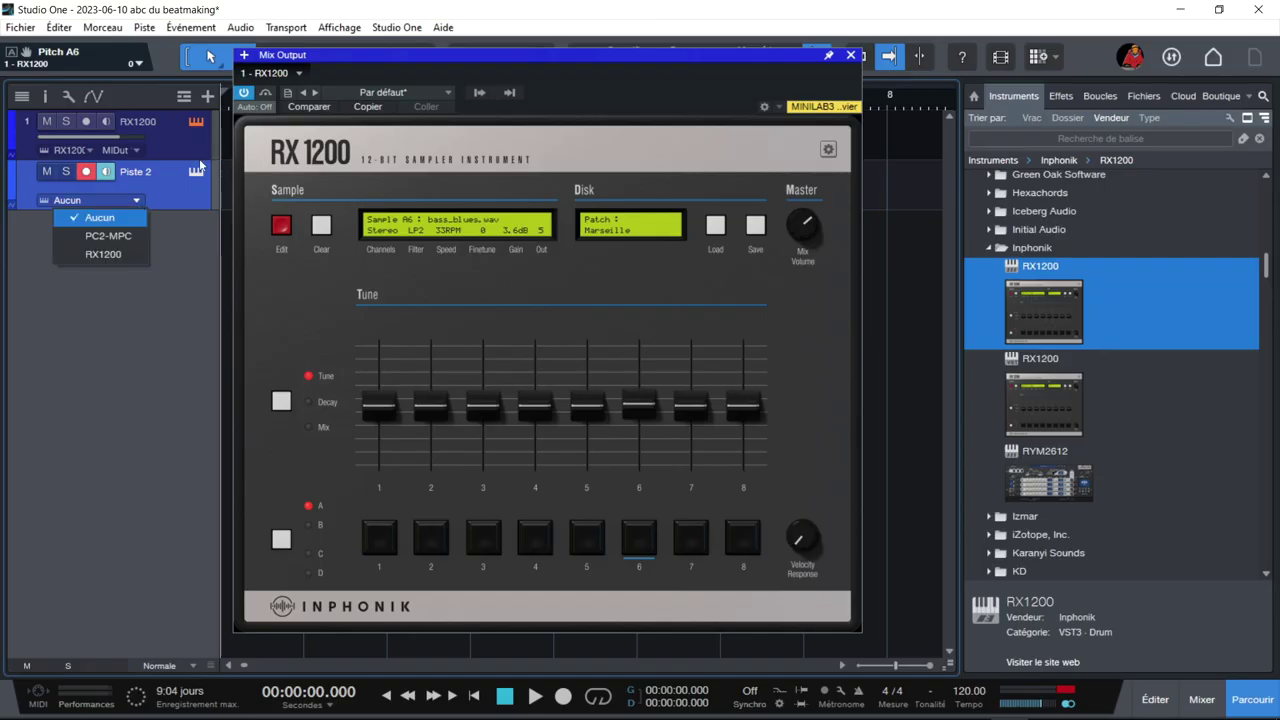
pyautogui.click(115, 255)
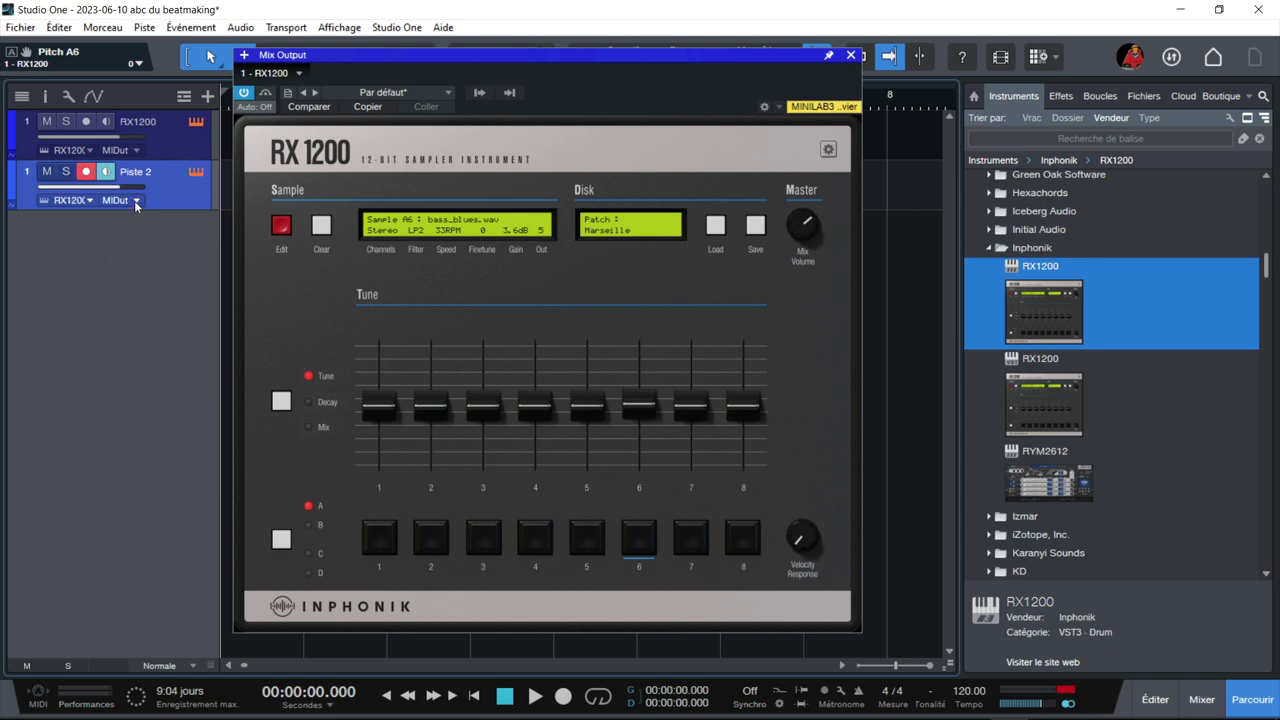
# Try MIDI Input 2 on Piste 2, and set the track's instrument input to MIDI Input 3
pyautogui.click(134, 200)
pyautogui.click(156, 234)
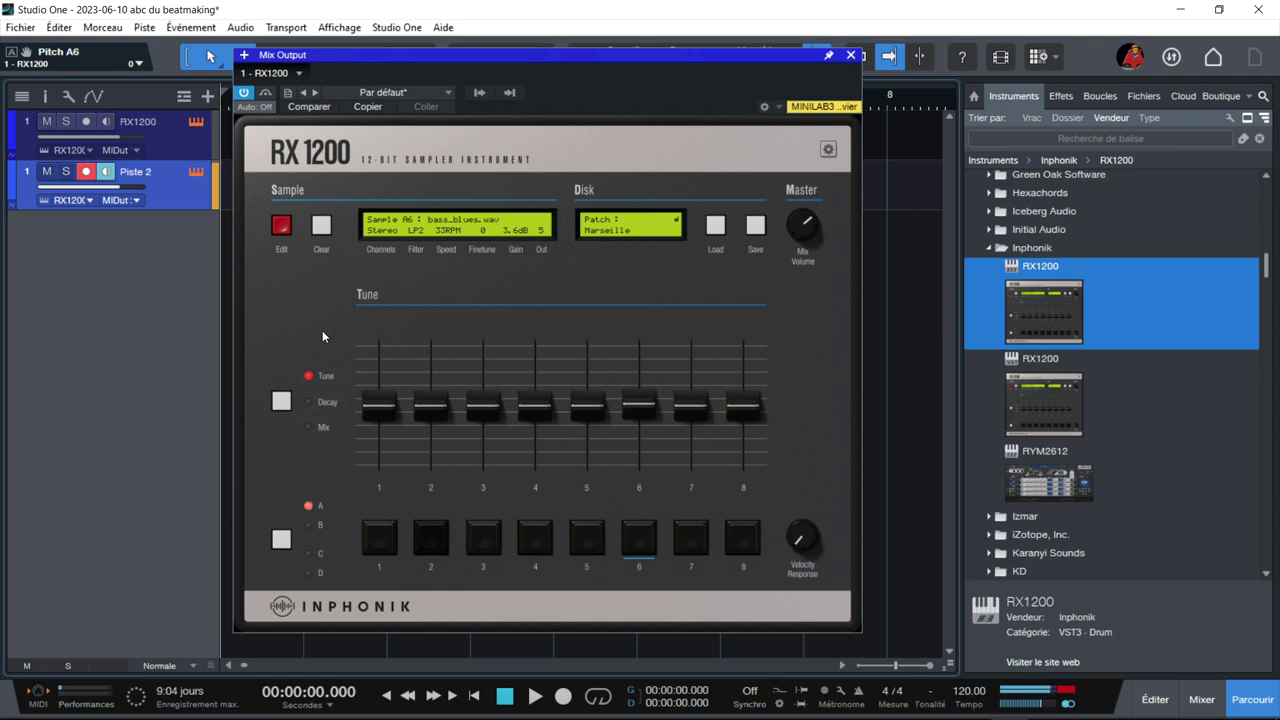
pyautogui.click(121, 200)
pyautogui.click(156, 251)
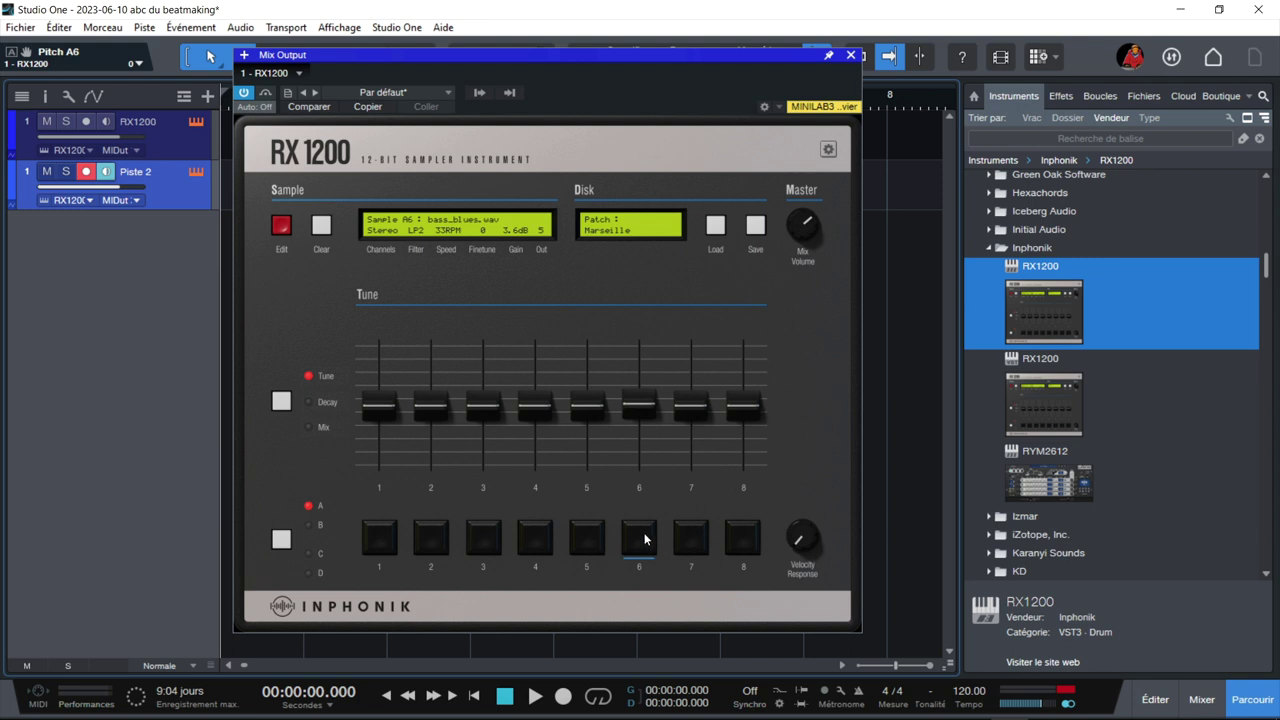
# Compare the manual's MIDI channel table in Adobe Acrobat Reader with chromatic.png in Photos, and return to Studio One
pyautogui.moveTo(980, 712)
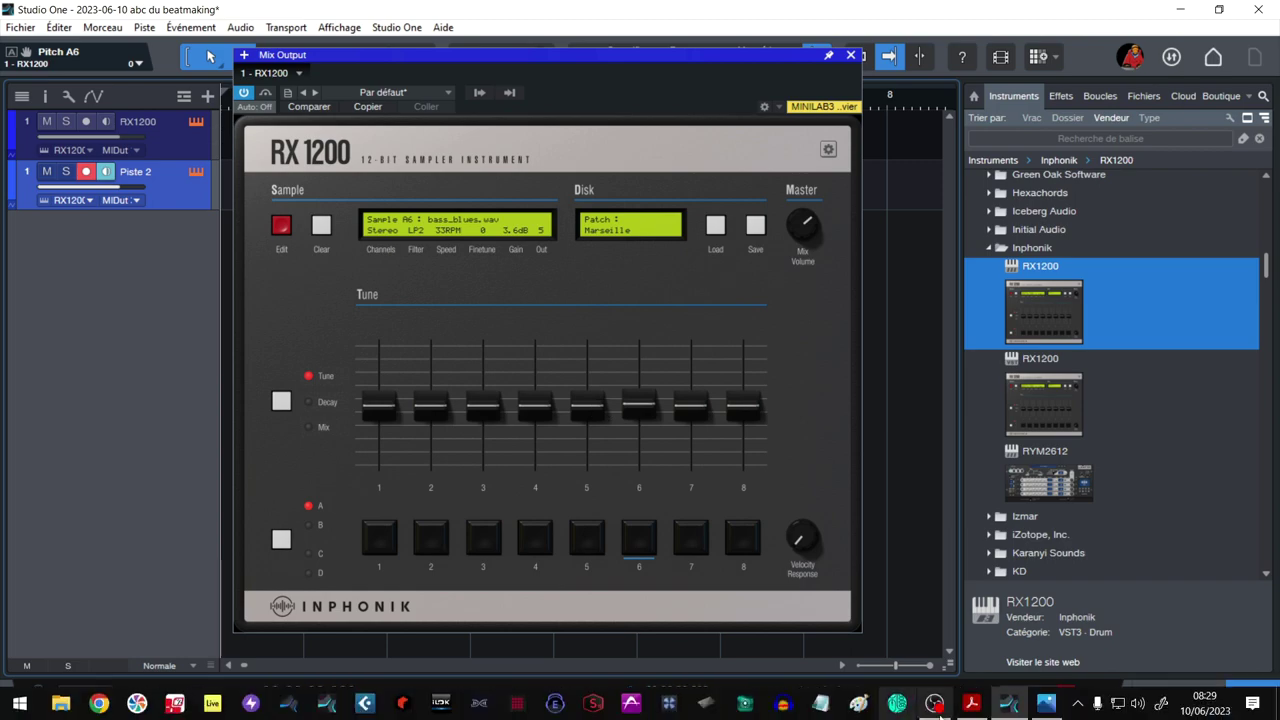
pyautogui.click(976, 708)
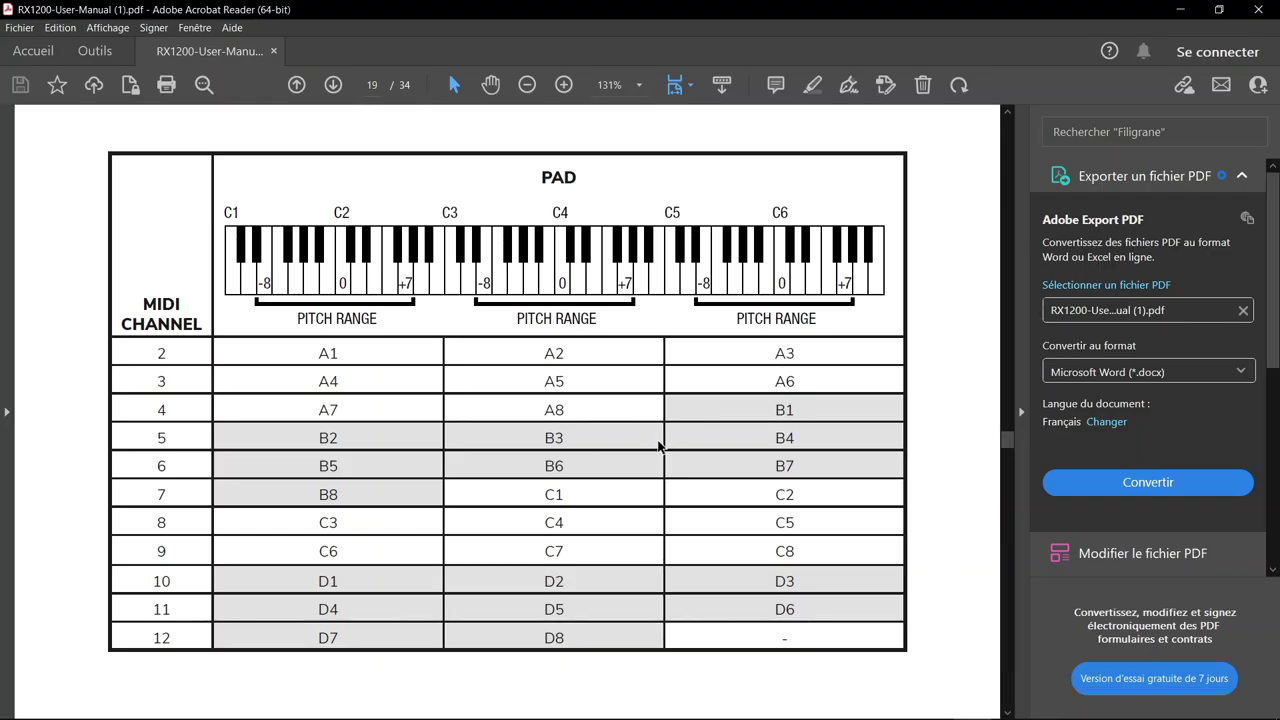
pyautogui.moveTo(1060, 716)
pyautogui.click(1058, 705)
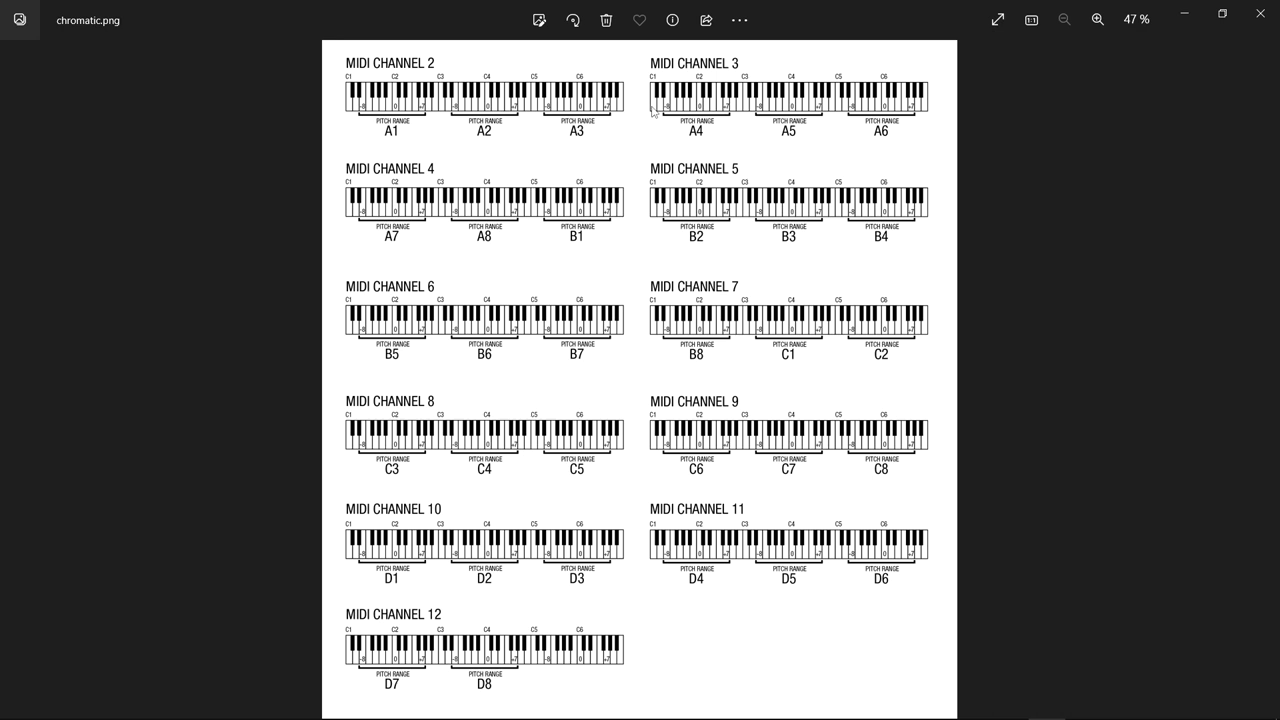
pyautogui.click(1184, 19)
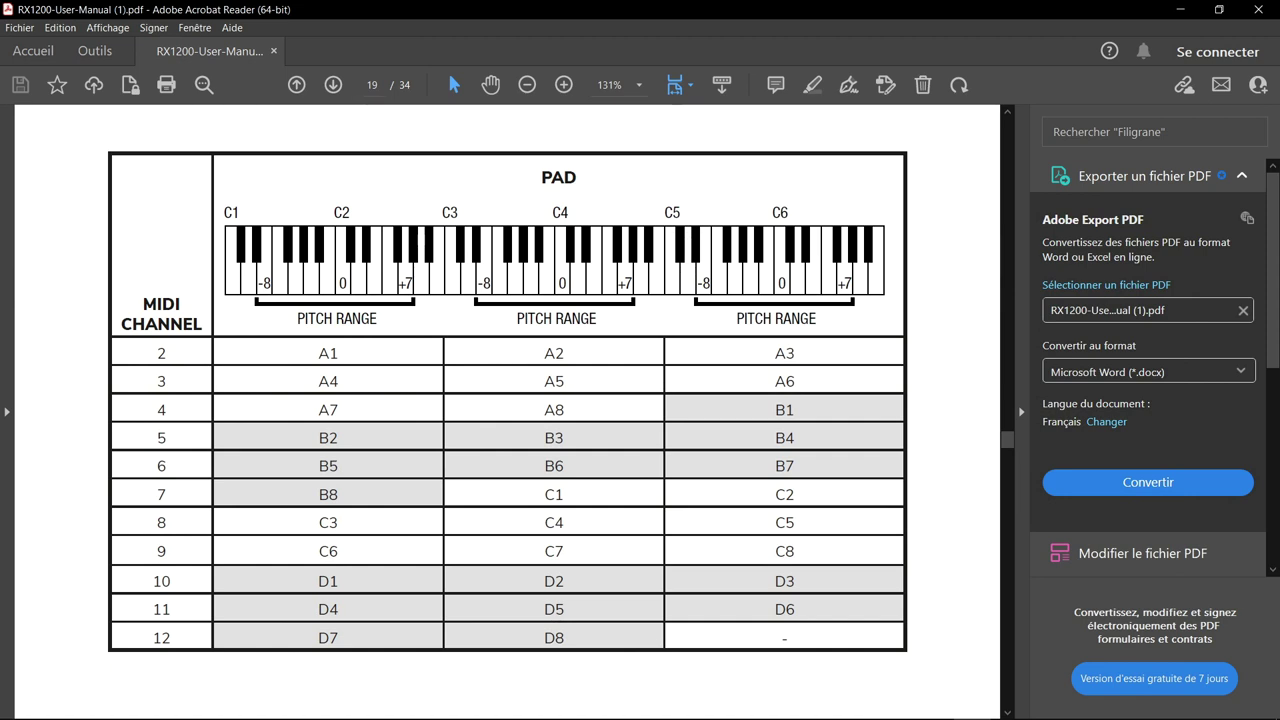
pyautogui.click(1008, 705)
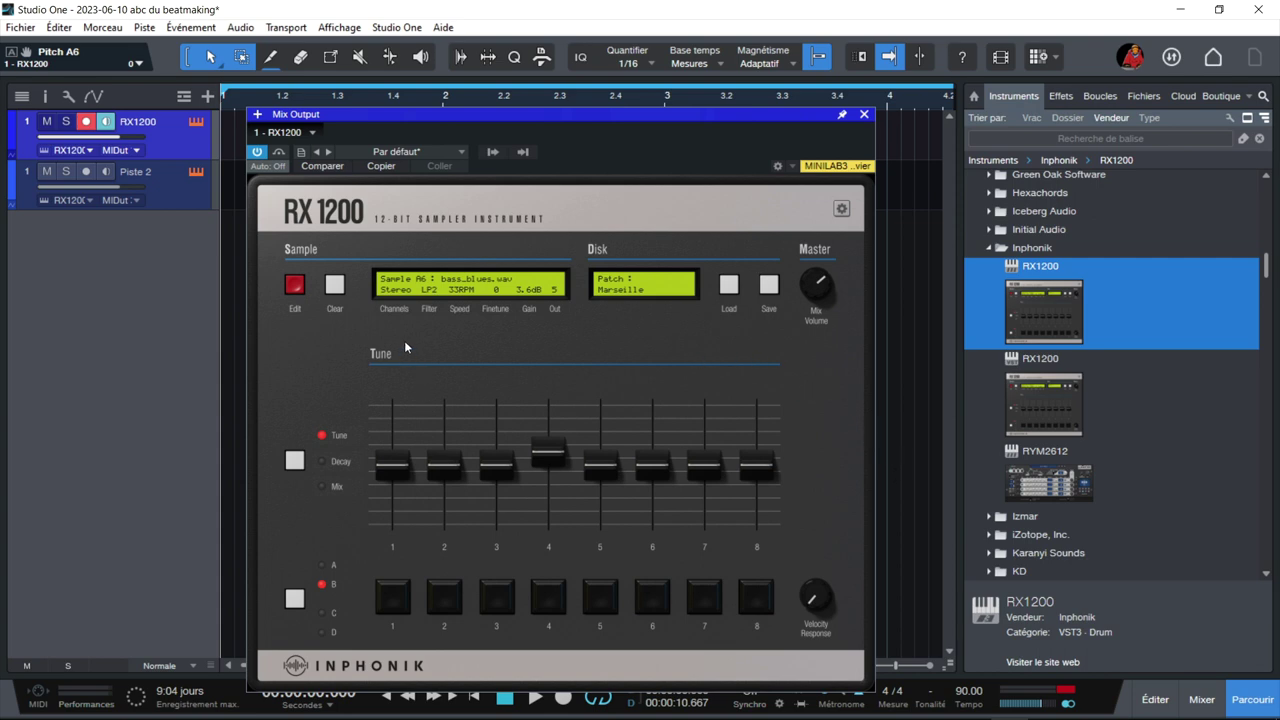
# Reload the Marseille preset from the Factory Collection and open pad A6's sample in the sample editor
pyautogui.click(729, 284)
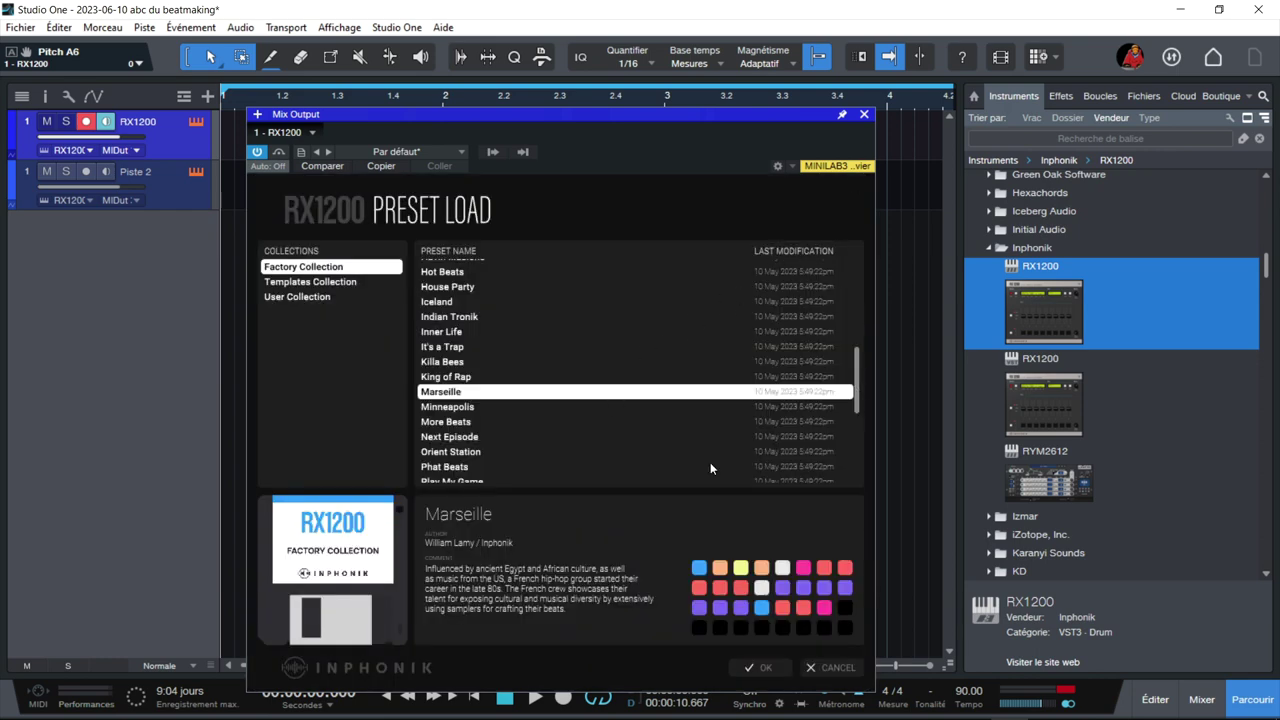
pyautogui.click(760, 667)
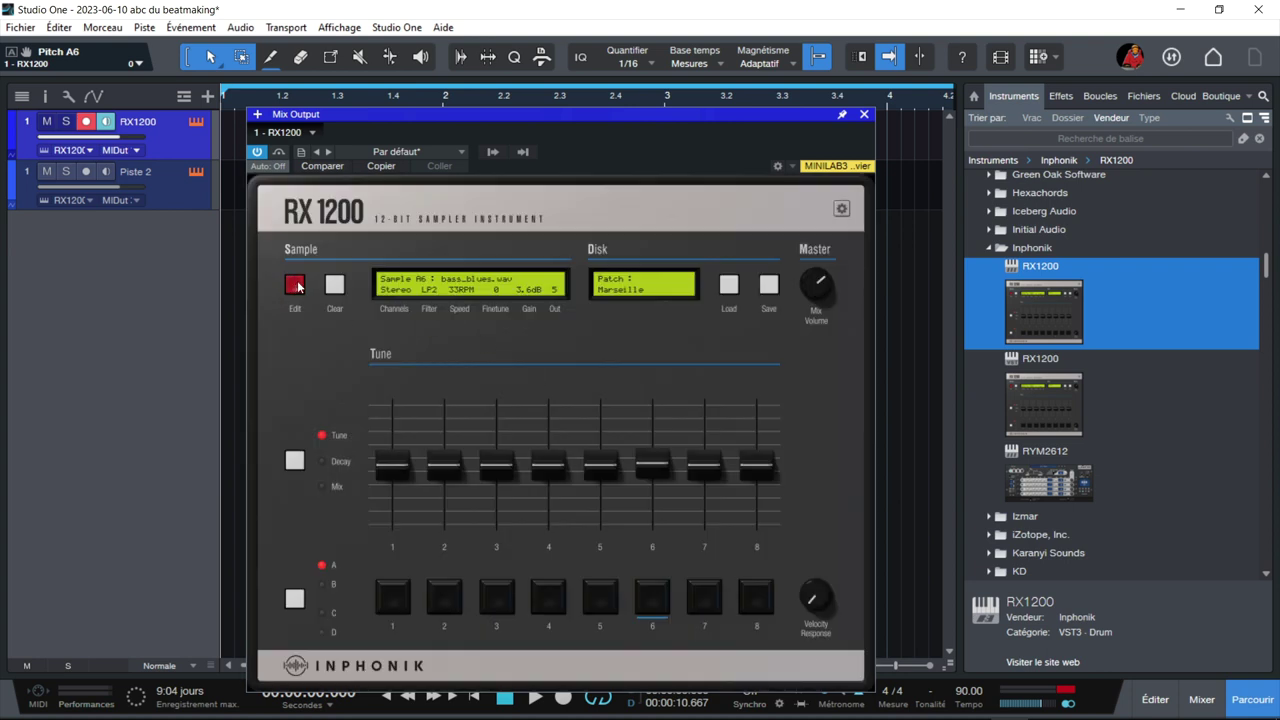
pyautogui.moveTo(437, 467)
pyautogui.click(649, 600)
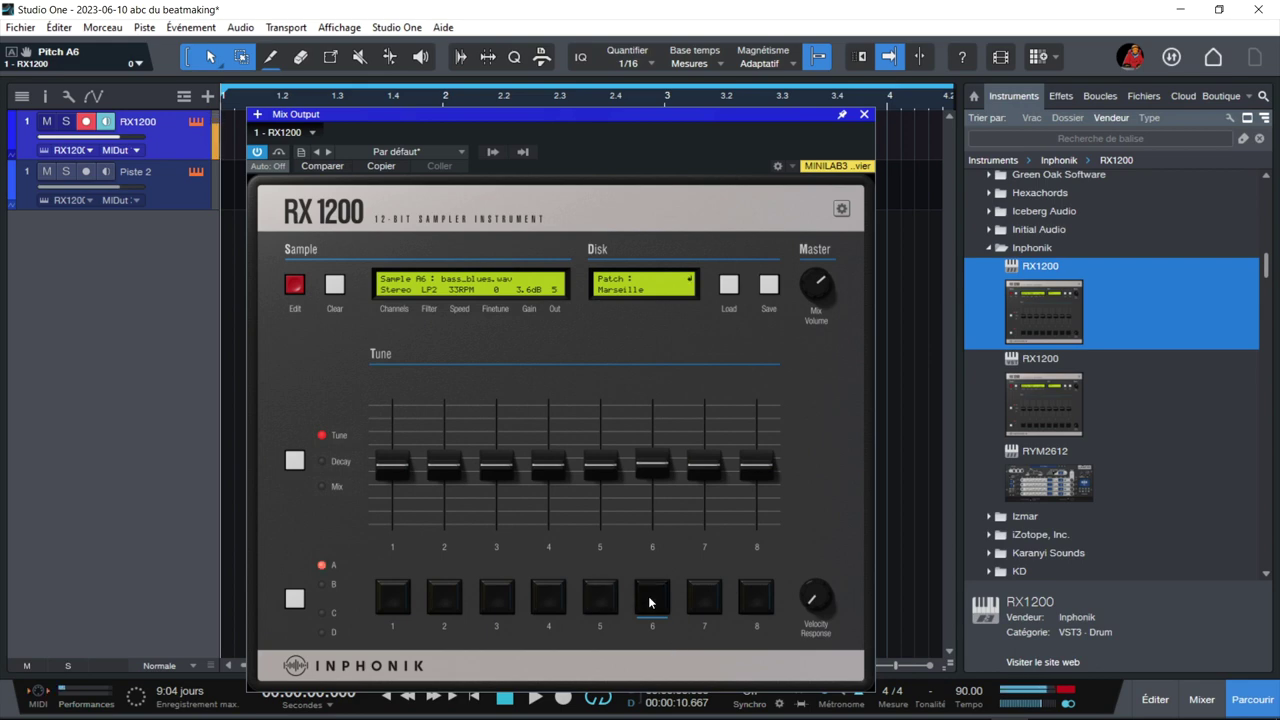
pyautogui.click(294, 284)
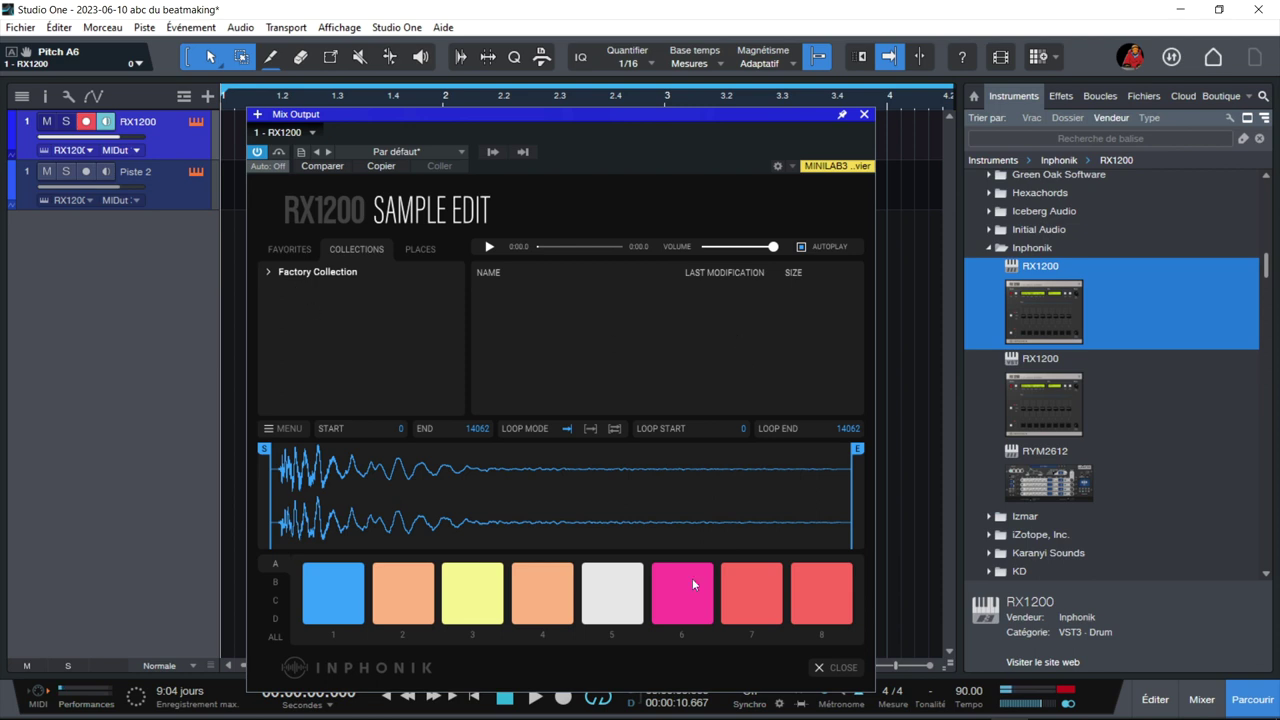
pyautogui.click(700, 622)
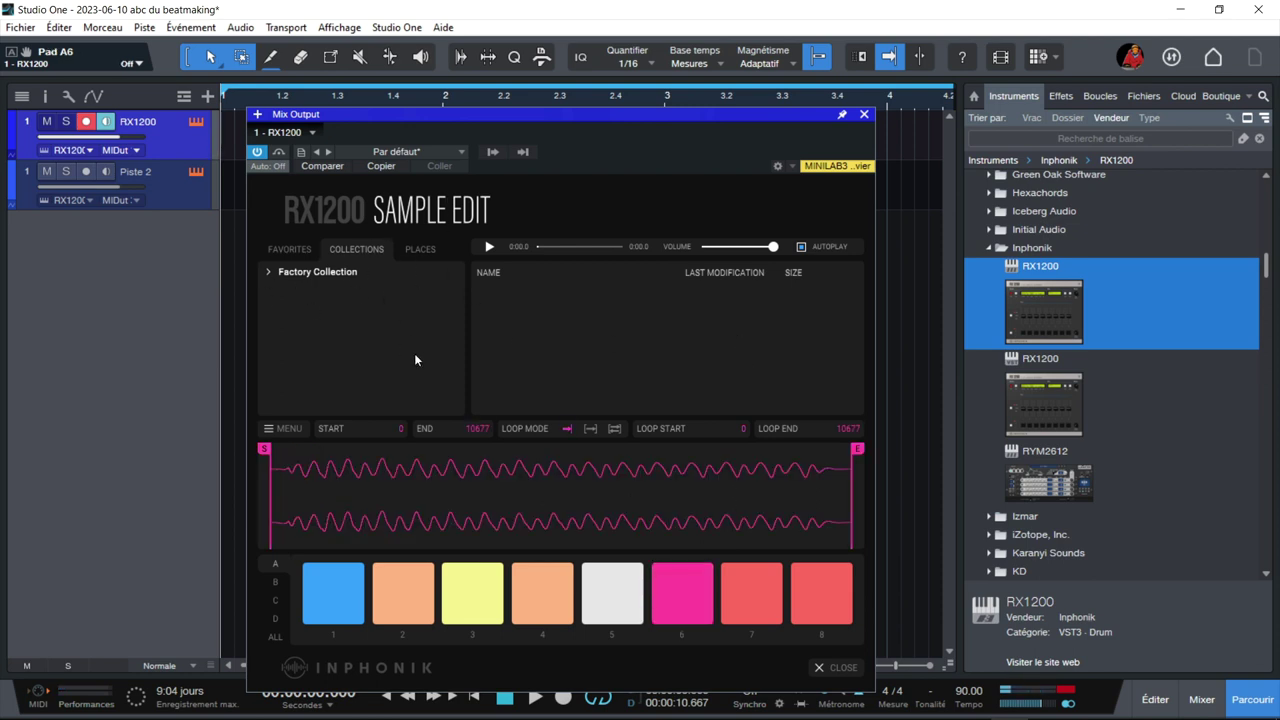
# Trim pad A6's sample to a start point of 225 and an end point of 10267
pyautogui.moveTo(268, 455); pyautogui.dragTo(290, 455)
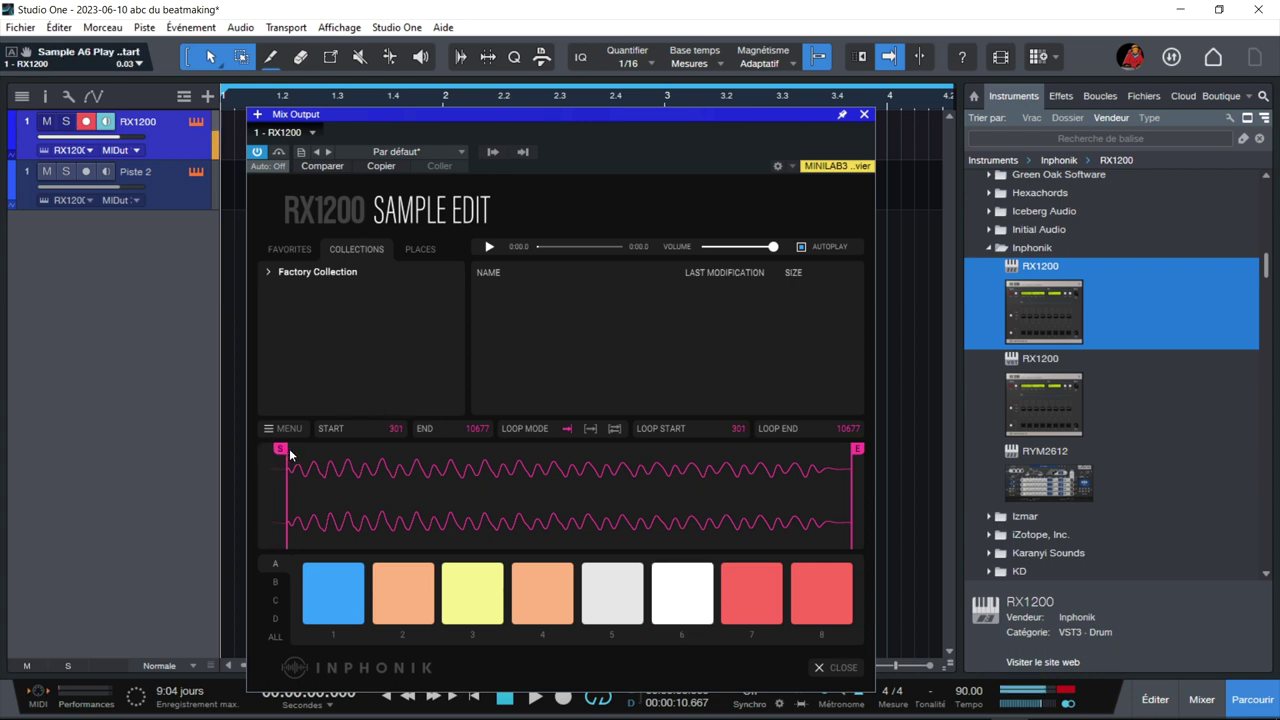
pyautogui.moveTo(289, 455); pyautogui.dragTo(282, 452)
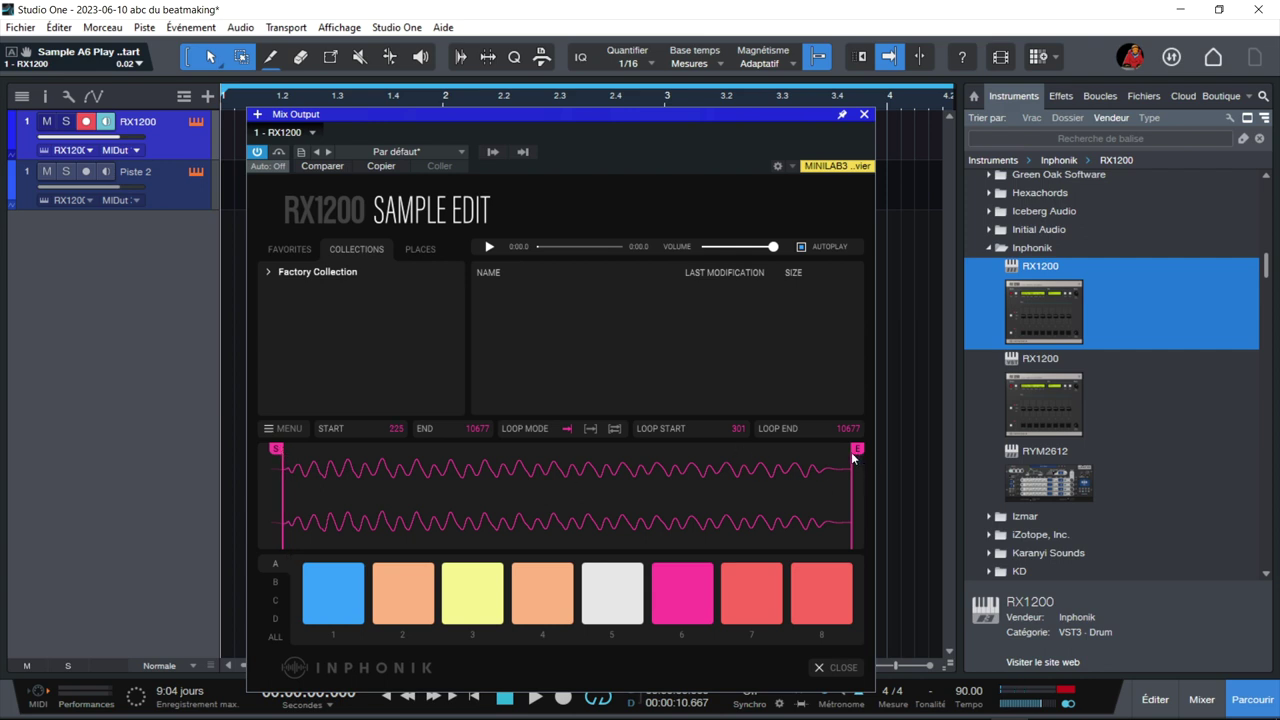
pyautogui.moveTo(853, 456); pyautogui.dragTo(831, 453)
# Enable forward looping on pad A6 with loop start 7569 and loop end 8841, and close the sample editor
pyautogui.click(589, 429)
pyautogui.moveTo(285, 548)
pyautogui.mouseDown()
pyautogui.moveTo(703, 555)
pyautogui.moveTo(690, 550)
pyautogui.mouseUp()
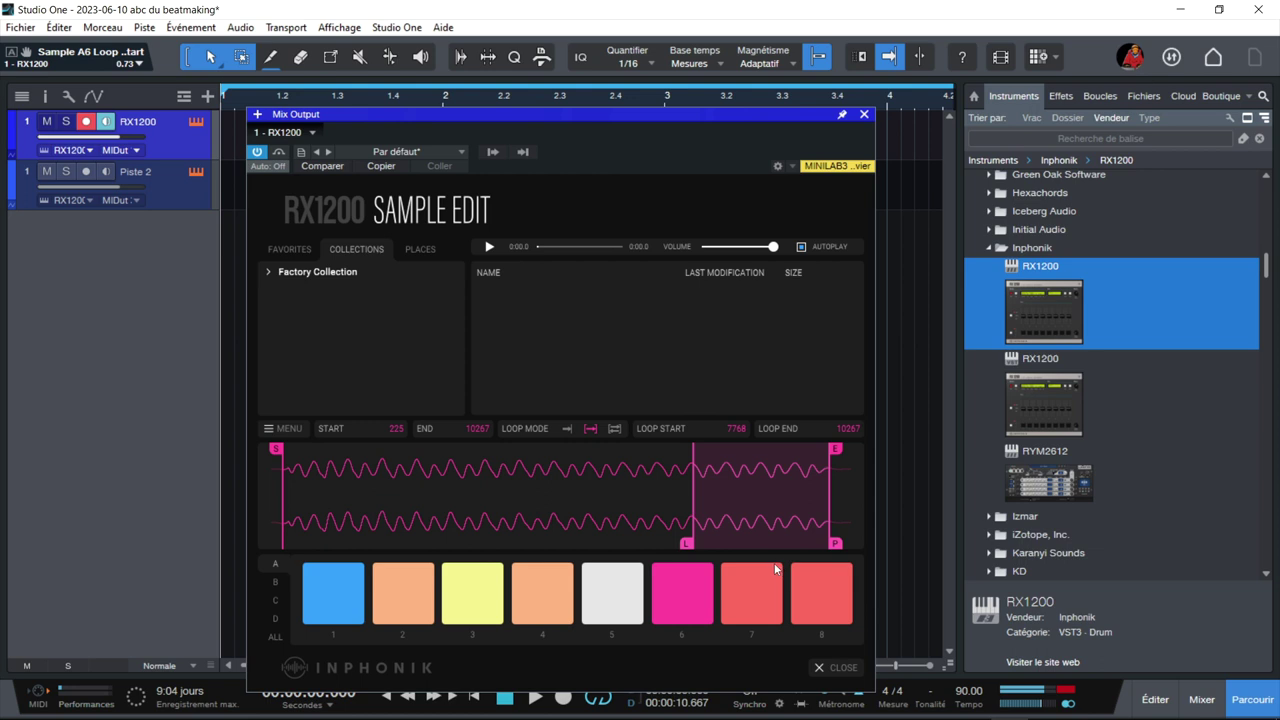
pyautogui.moveTo(685, 542); pyautogui.dragTo(678, 544)
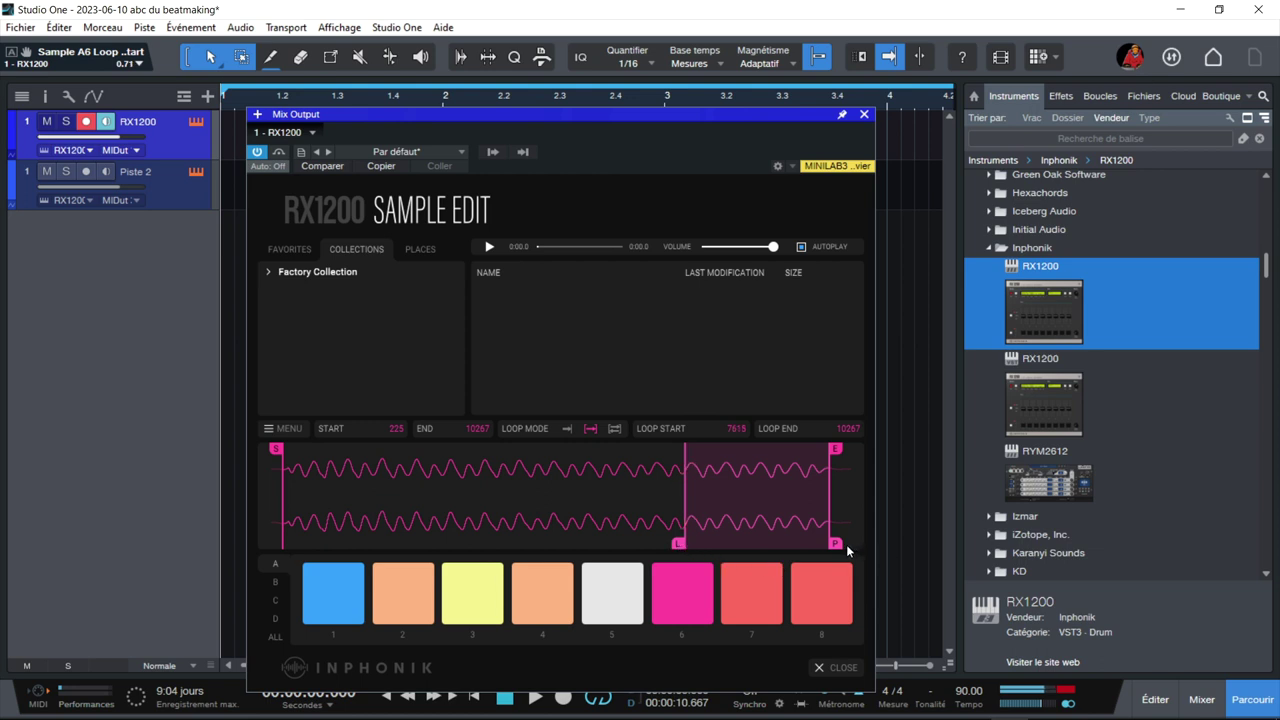
pyautogui.moveTo(831, 543)
pyautogui.mouseDown()
pyautogui.moveTo(813, 546)
pyautogui.moveTo(856, 546)
pyautogui.mouseUp()
pyautogui.moveTo(835, 545); pyautogui.dragTo(731, 566)
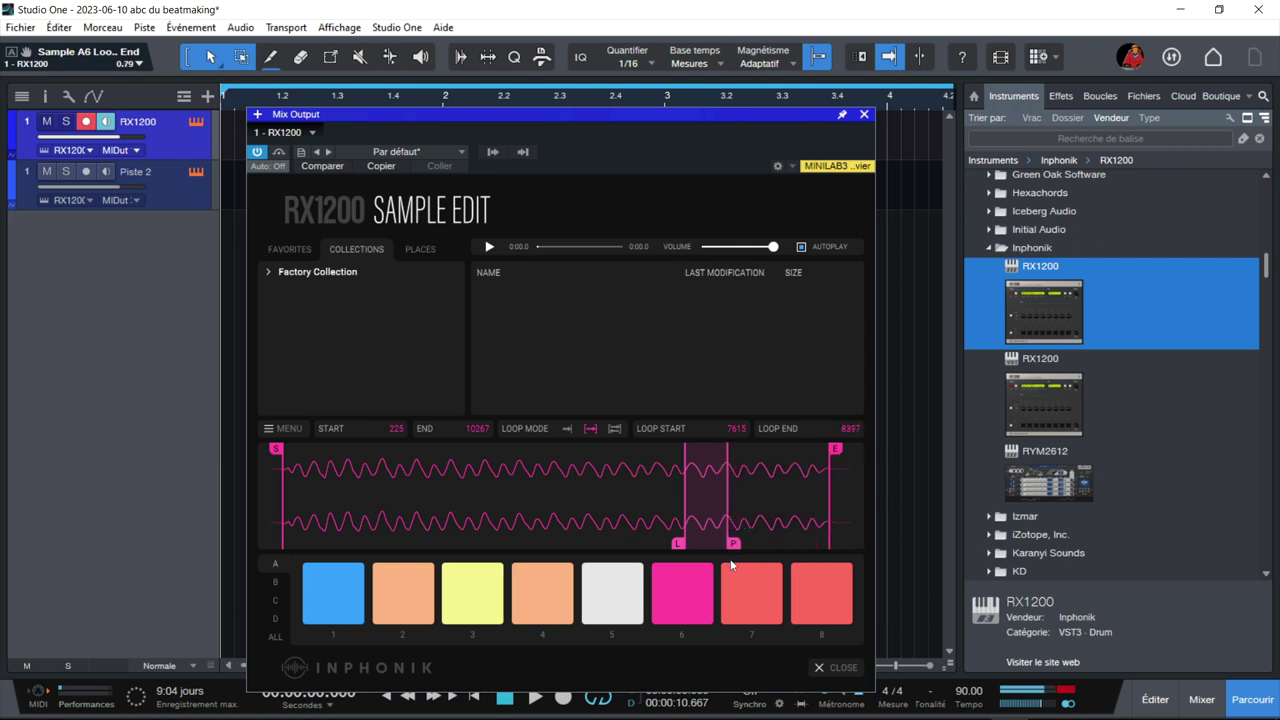
pyautogui.moveTo(734, 545); pyautogui.dragTo(753, 545)
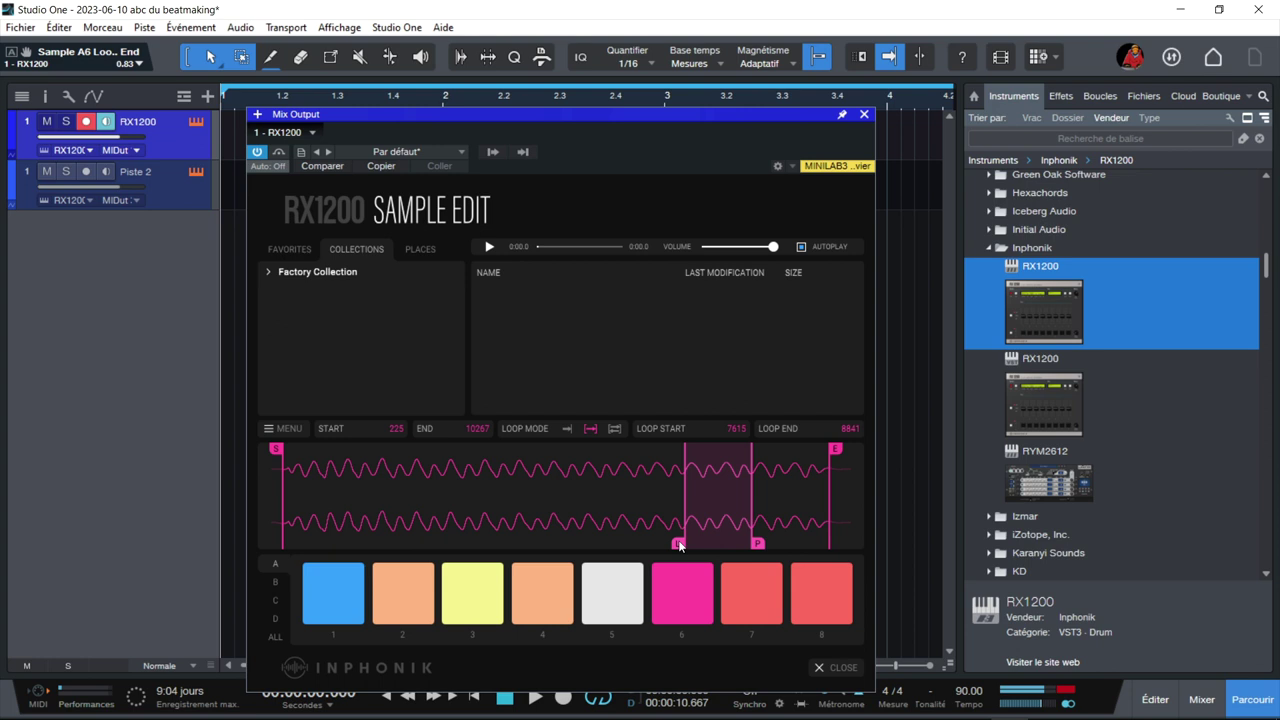
pyautogui.moveTo(679, 545); pyautogui.dragTo(682, 545)
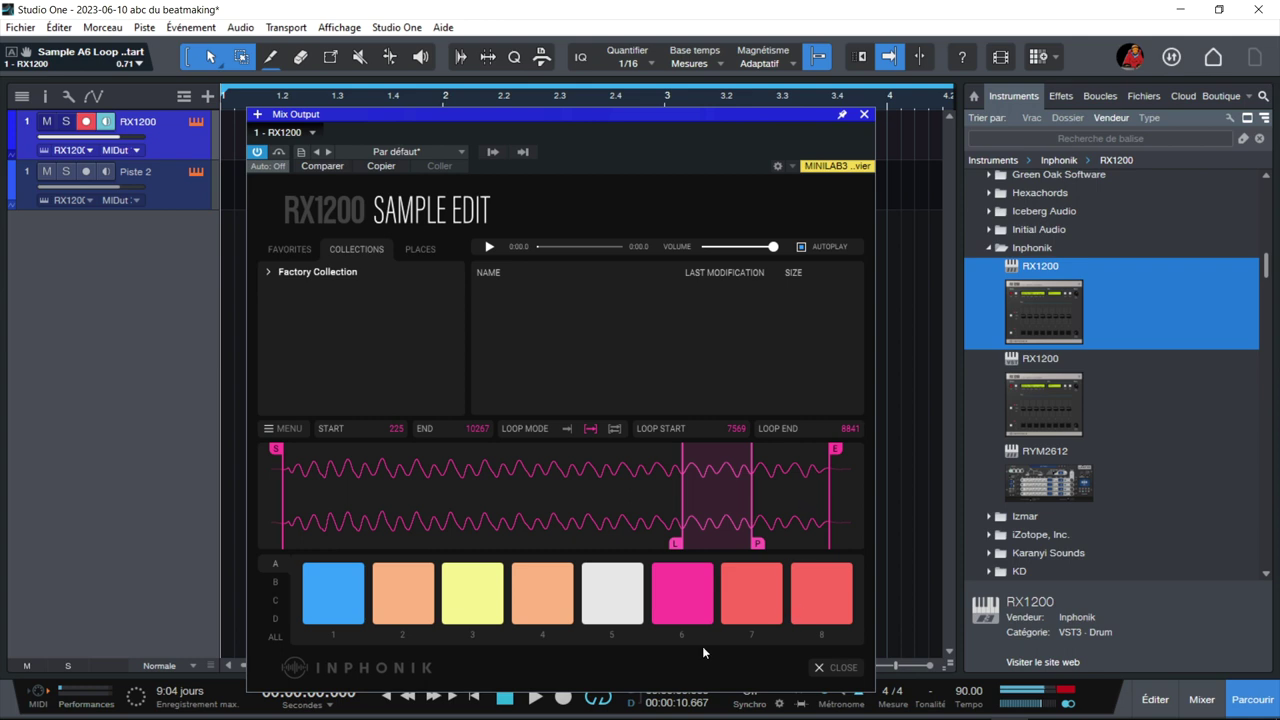
pyautogui.click(828, 670)
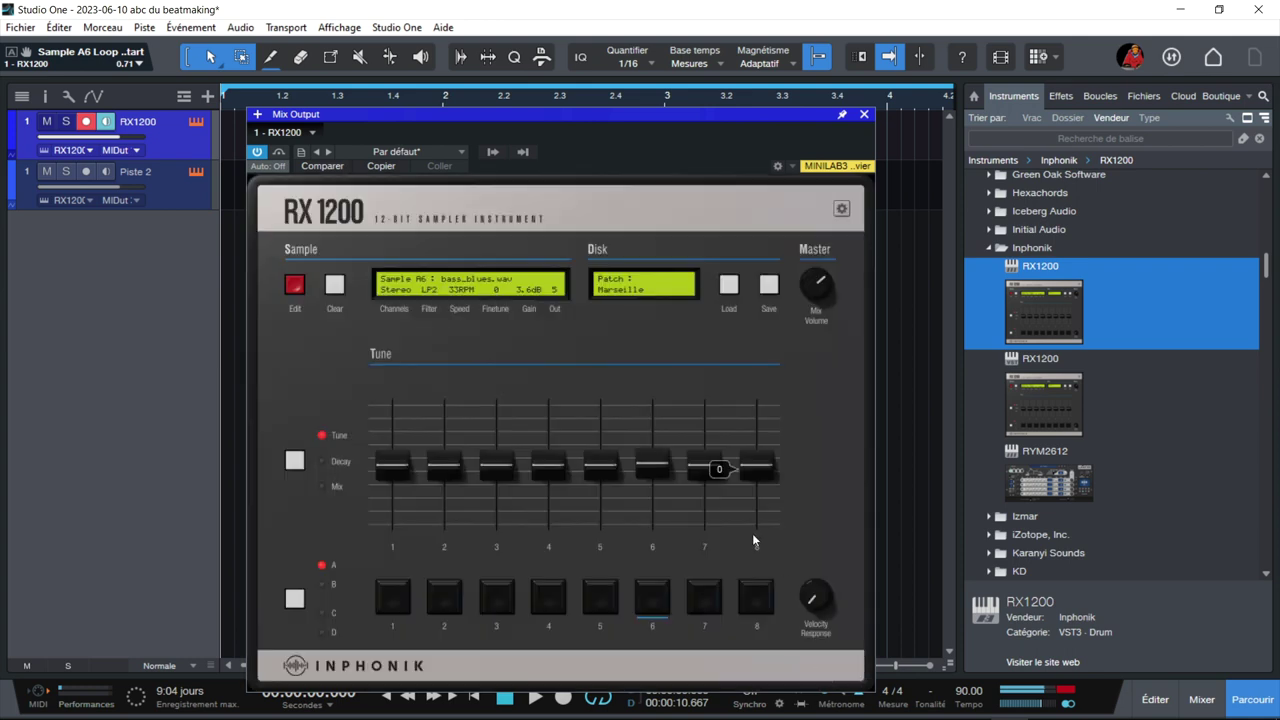
# Audition pads A6 and A7, and set pad A6's decay to 13
pyautogui.click(642, 602)
pyautogui.click(706, 600)
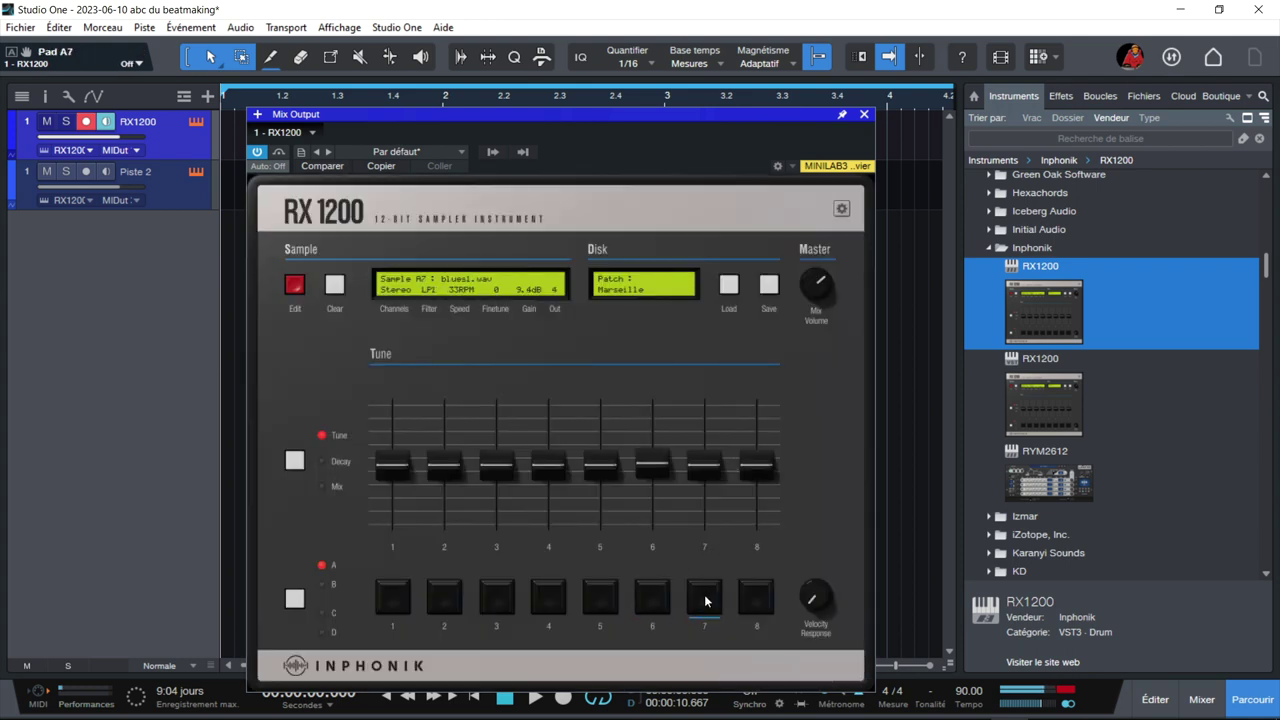
pyautogui.click(320, 462)
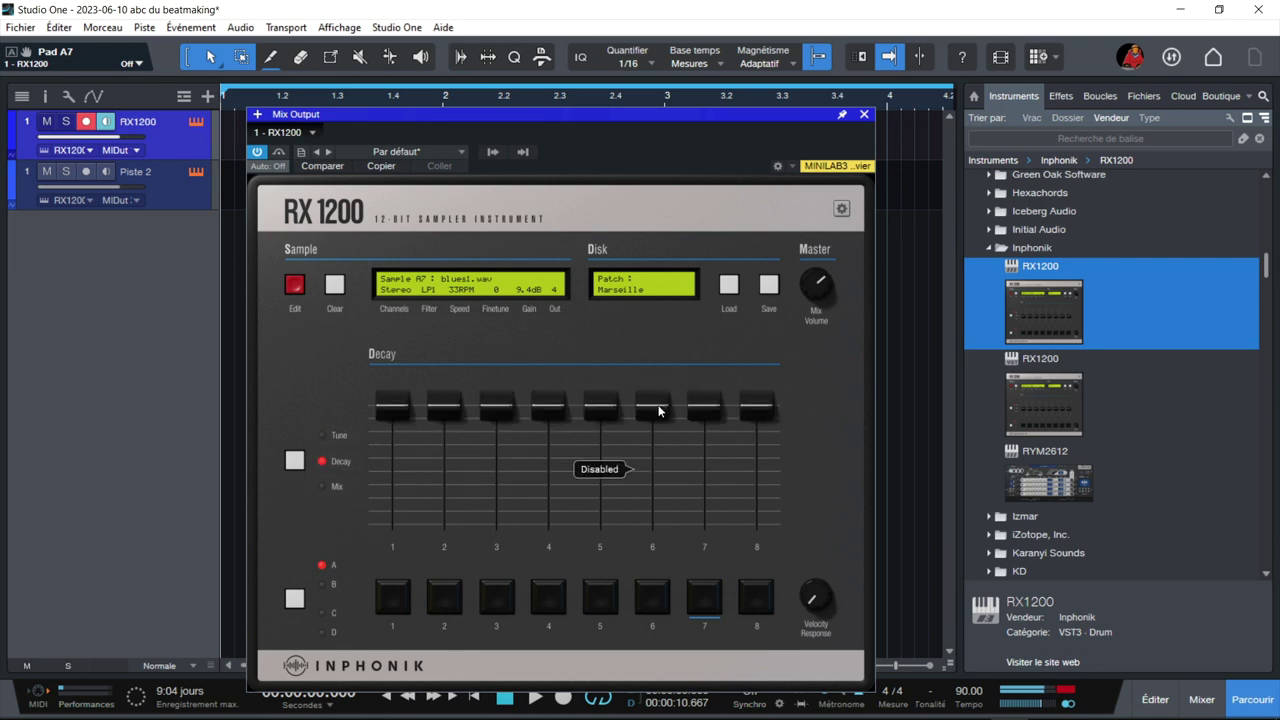
pyautogui.click(652, 598)
pyautogui.moveTo(651, 406)
pyautogui.mouseDown()
pyautogui.moveTo(651, 467)
pyautogui.moveTo(644, 427)
pyautogui.mouseUp()
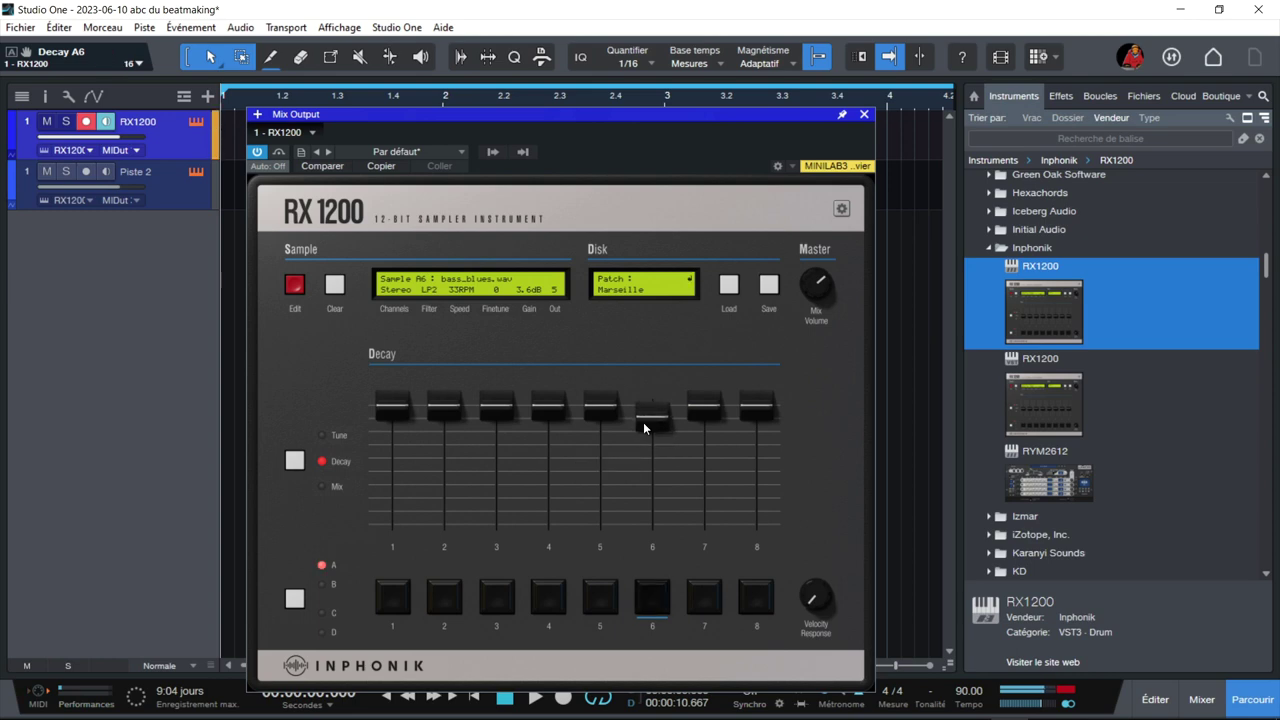
pyautogui.moveTo(643, 422); pyautogui.dragTo(646, 448)
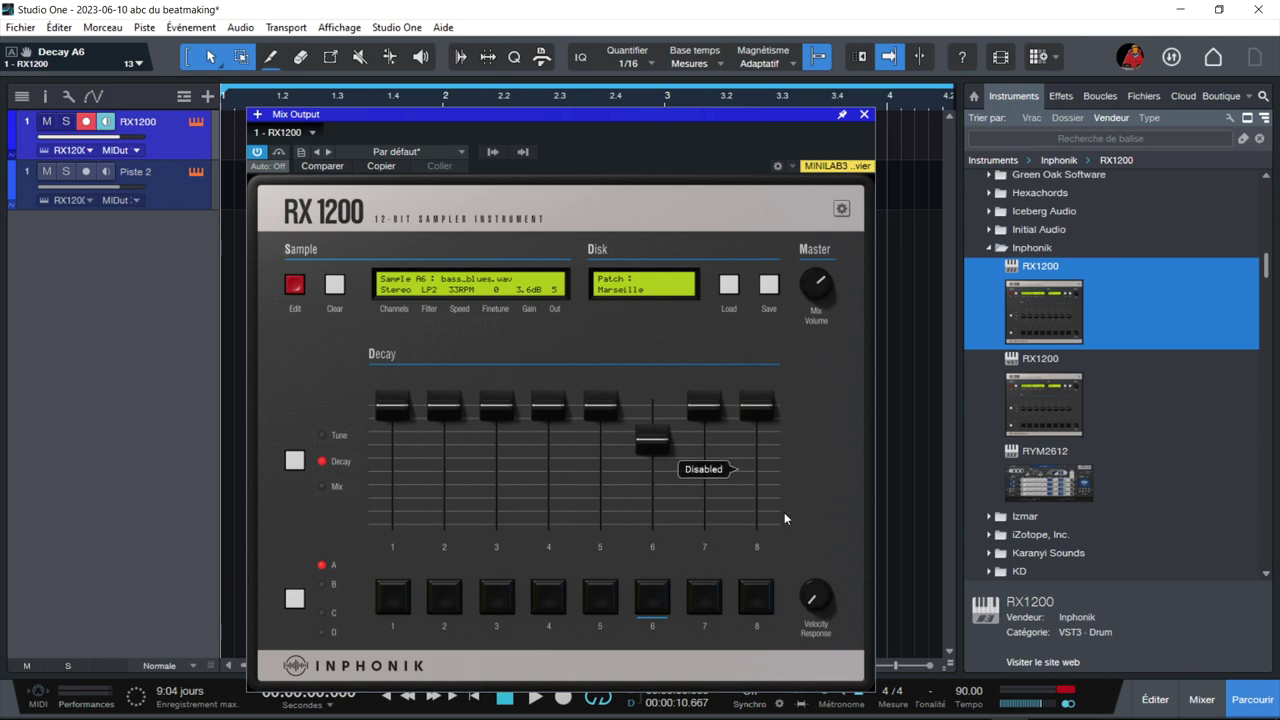
# Consult the pad and MIDI channel table in the RX1200 manual in Adobe Acrobat Reader, and return to Studio One
pyautogui.moveTo(678, 716)
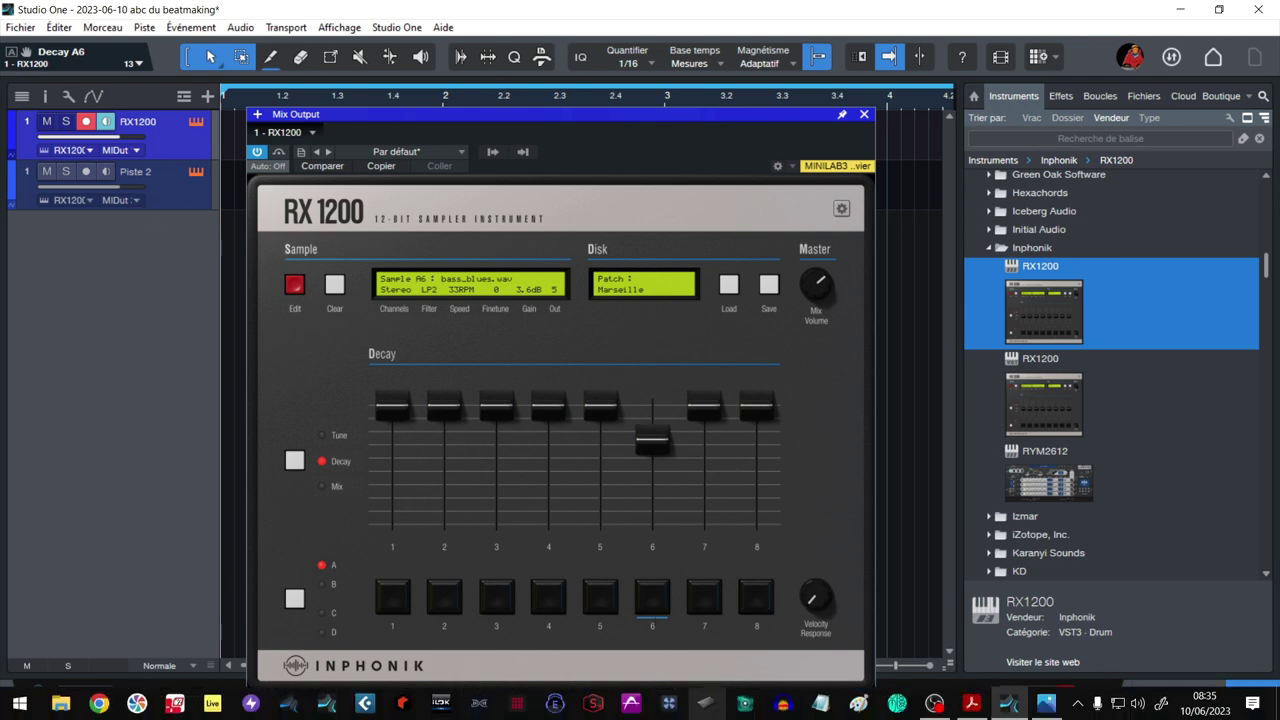
pyautogui.click(970, 704)
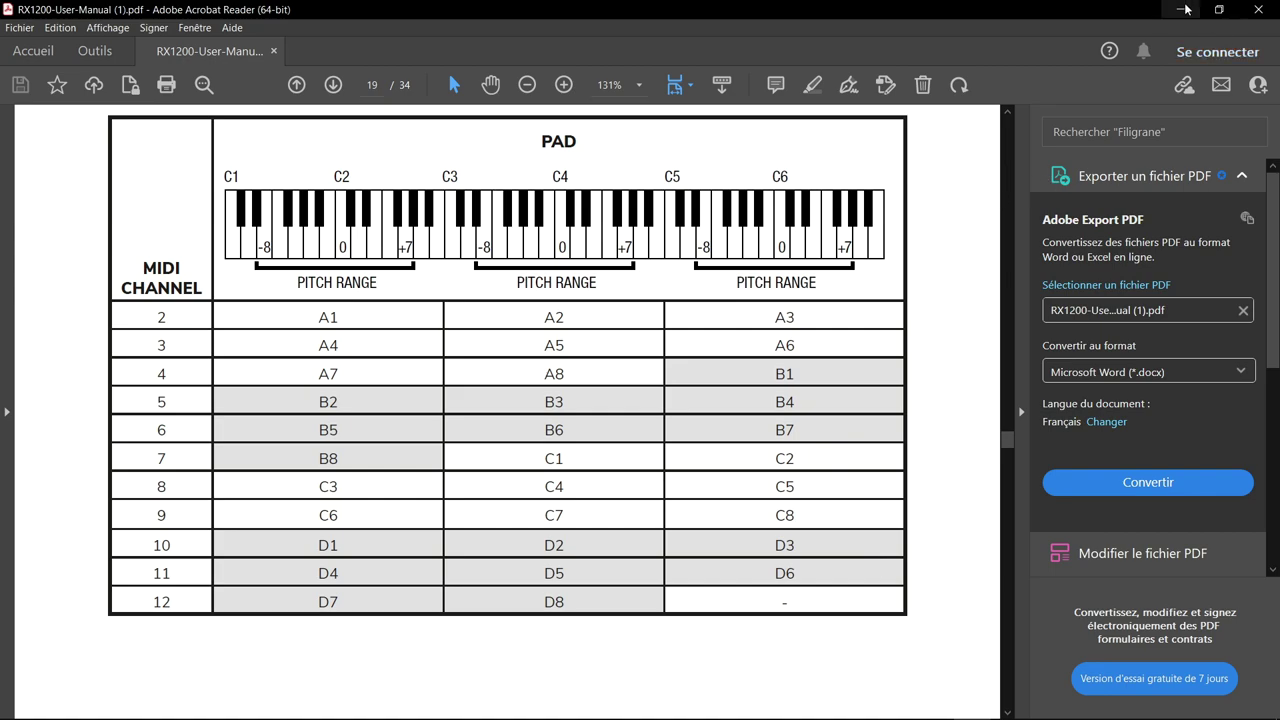
pyautogui.hotkey('alt', 'Tab')
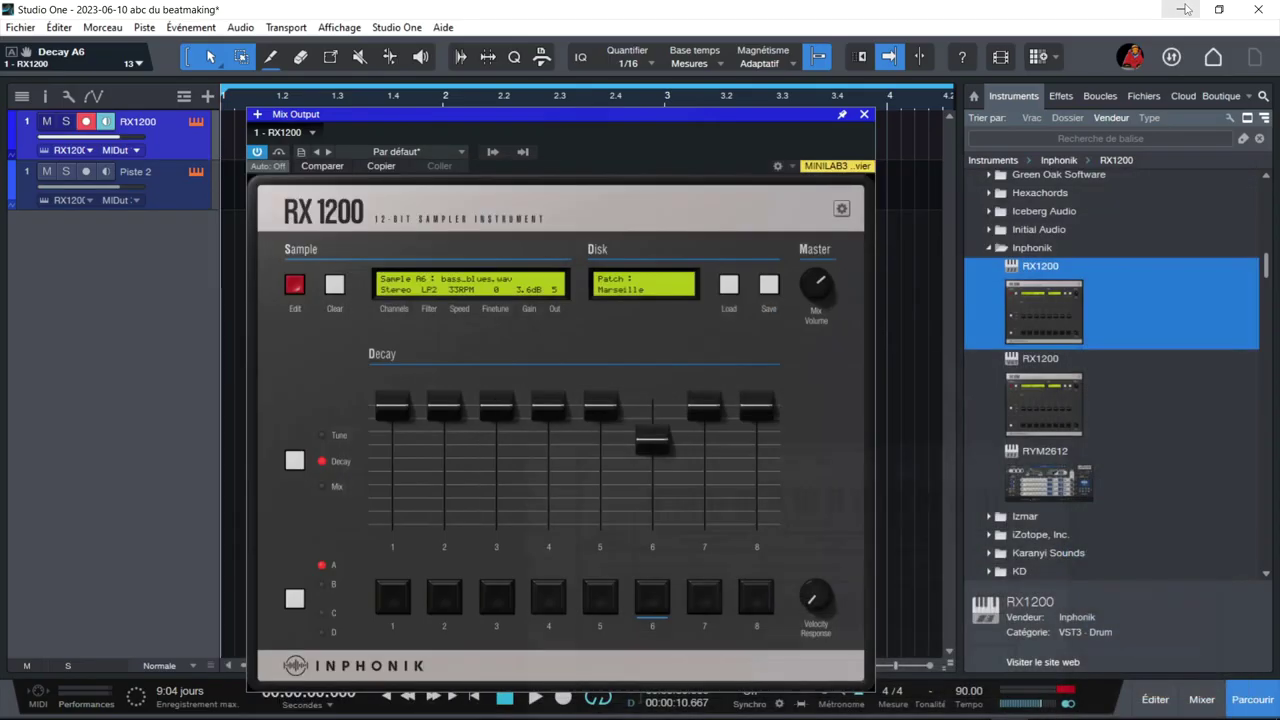
# Keep Piste 2 assigned to MIDI Input 3 and make it the active, record-armed track
pyautogui.click(137, 202)
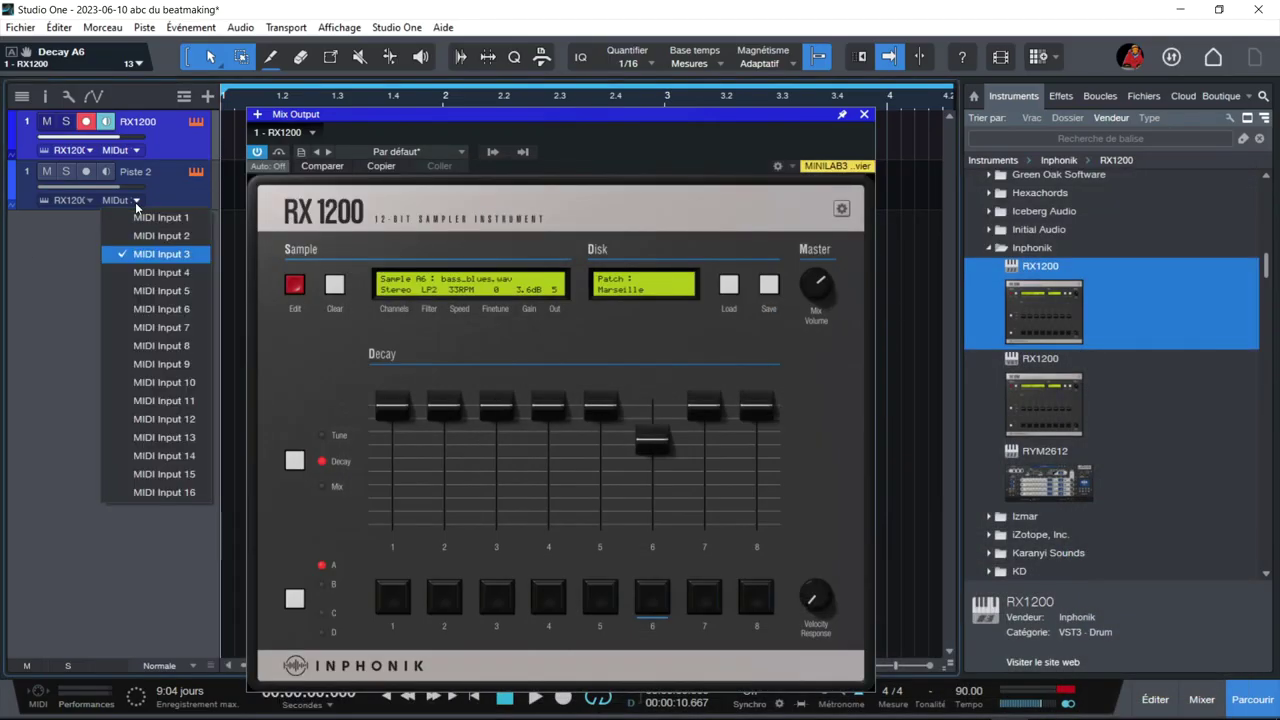
pyautogui.click(168, 257)
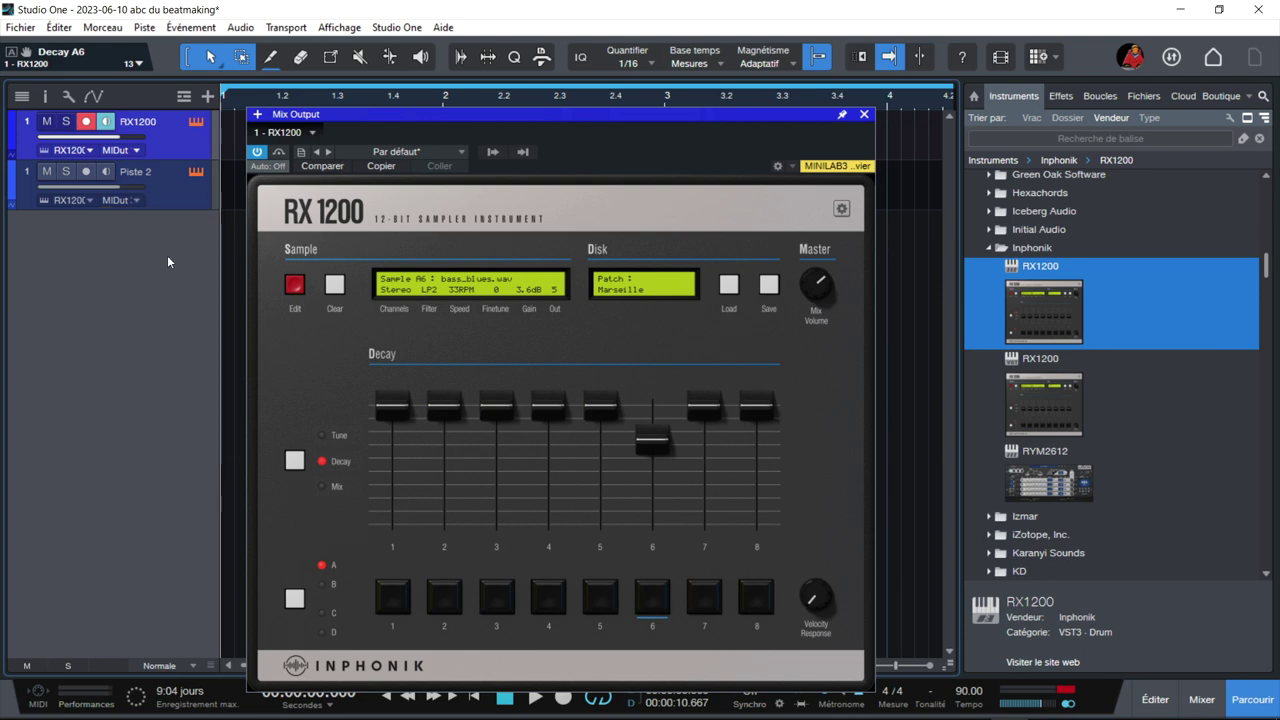
pyautogui.click(162, 186)
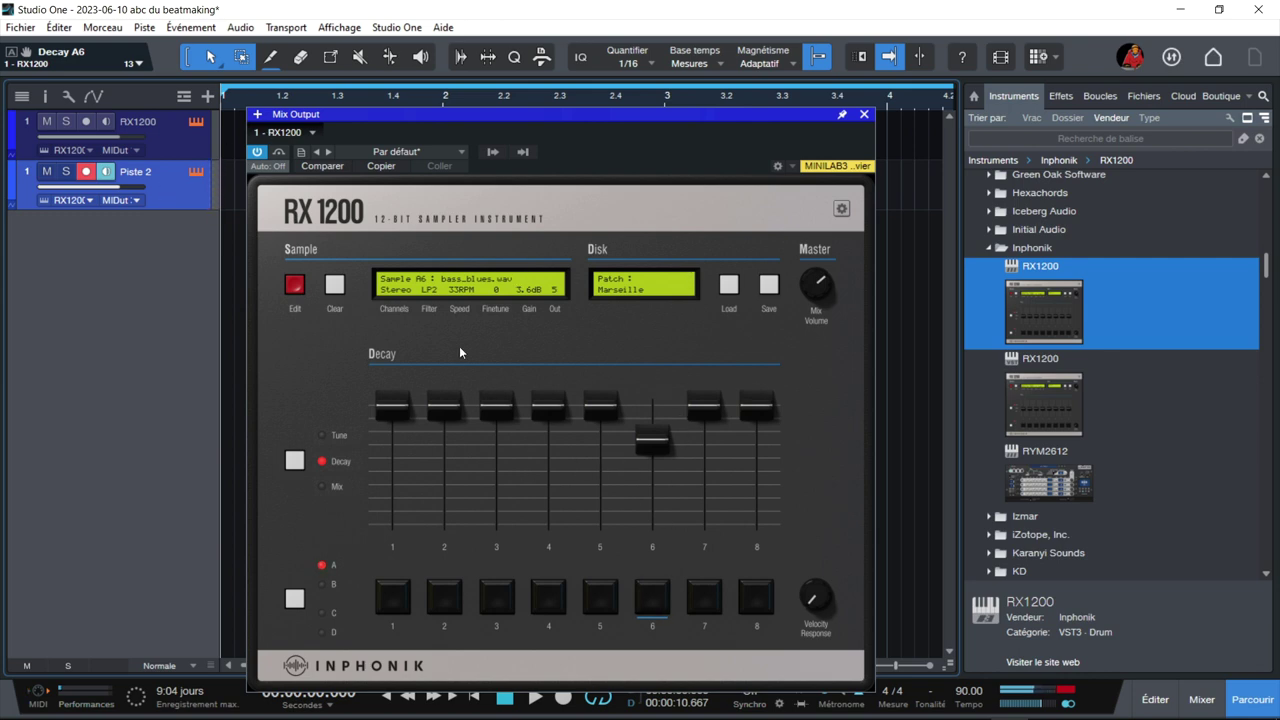
# Adjust pad A6's loop start to 7559 and loop end to 8852 in the sample editor, then close it
pyautogui.click(294, 283)
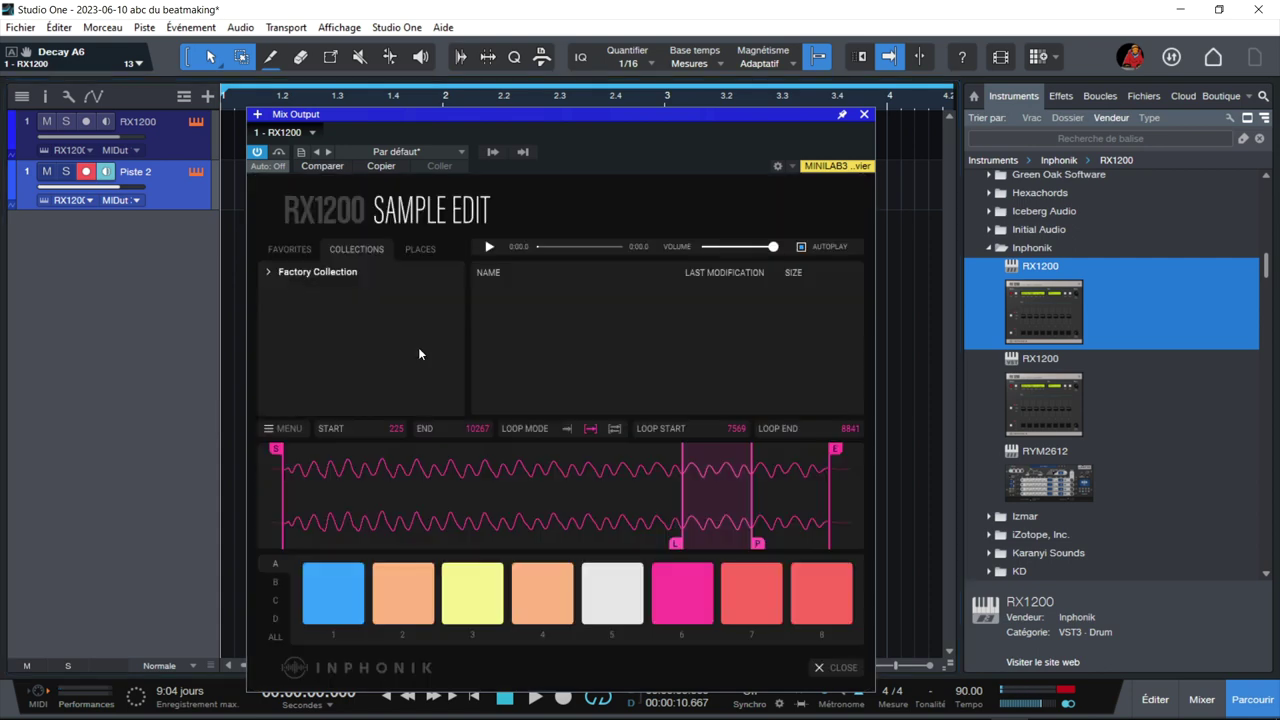
pyautogui.click(757, 523)
pyautogui.click(283, 428)
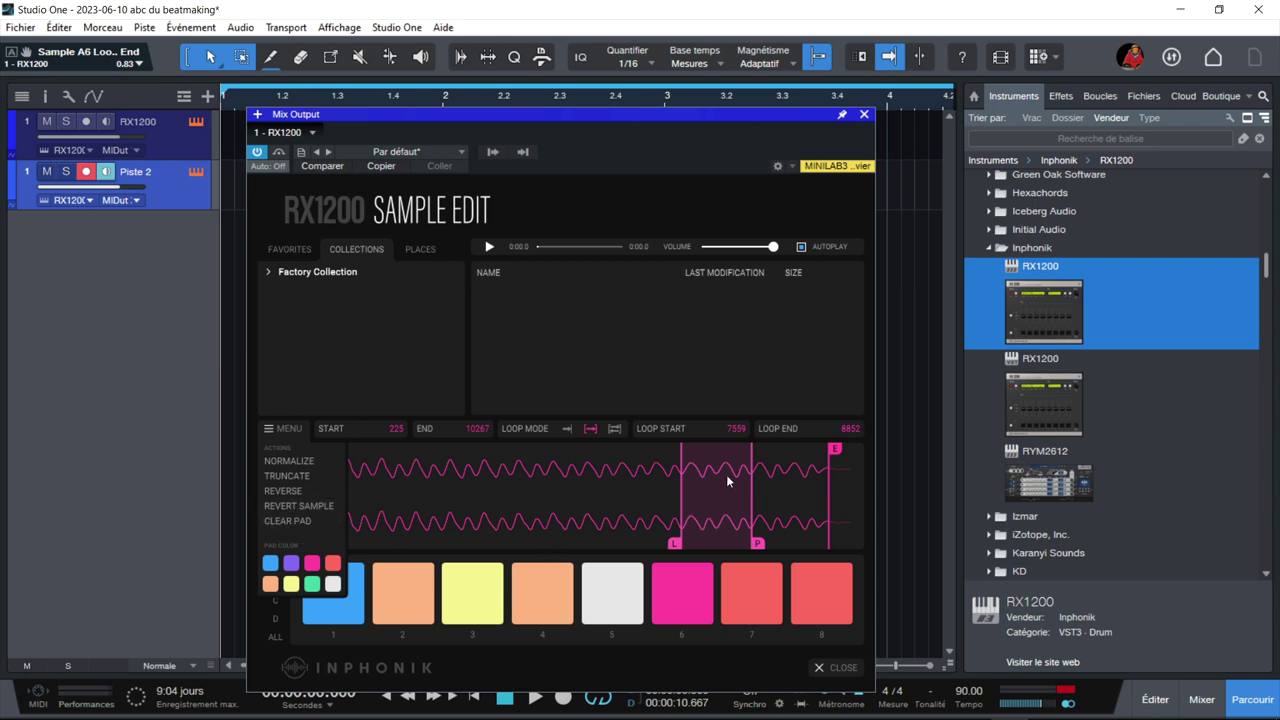
pyautogui.click(733, 346)
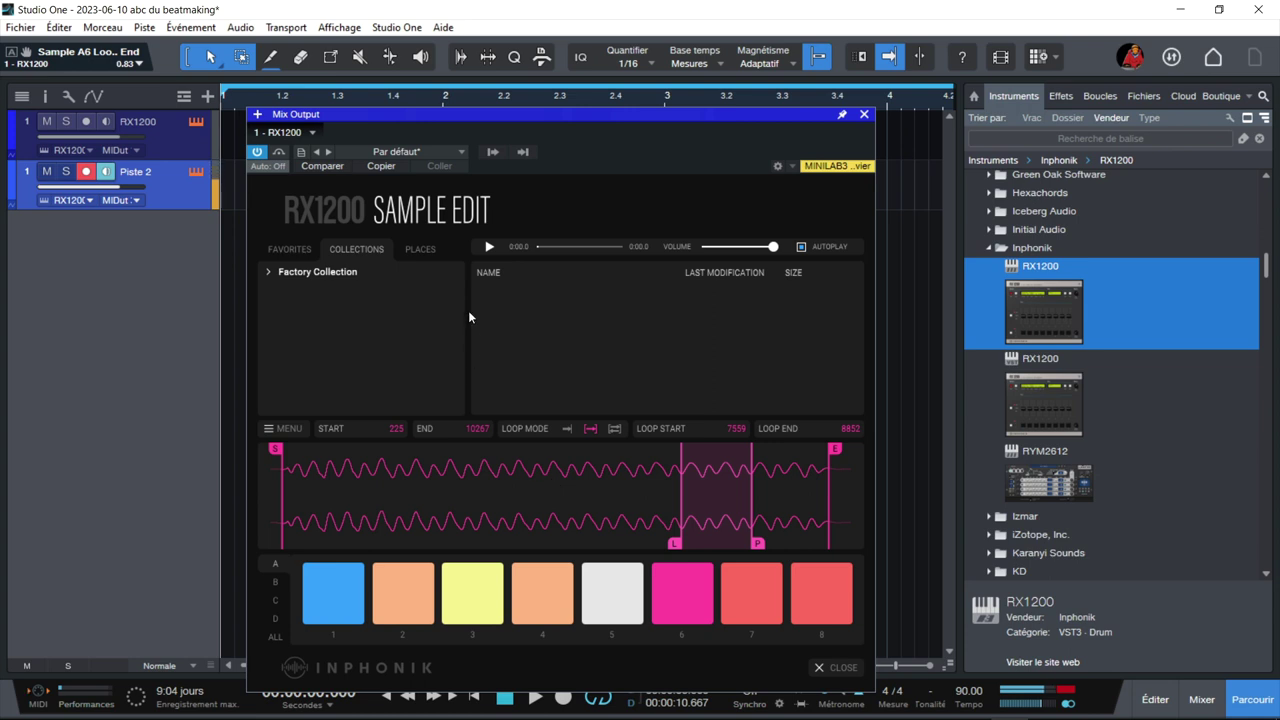
pyautogui.click(421, 250)
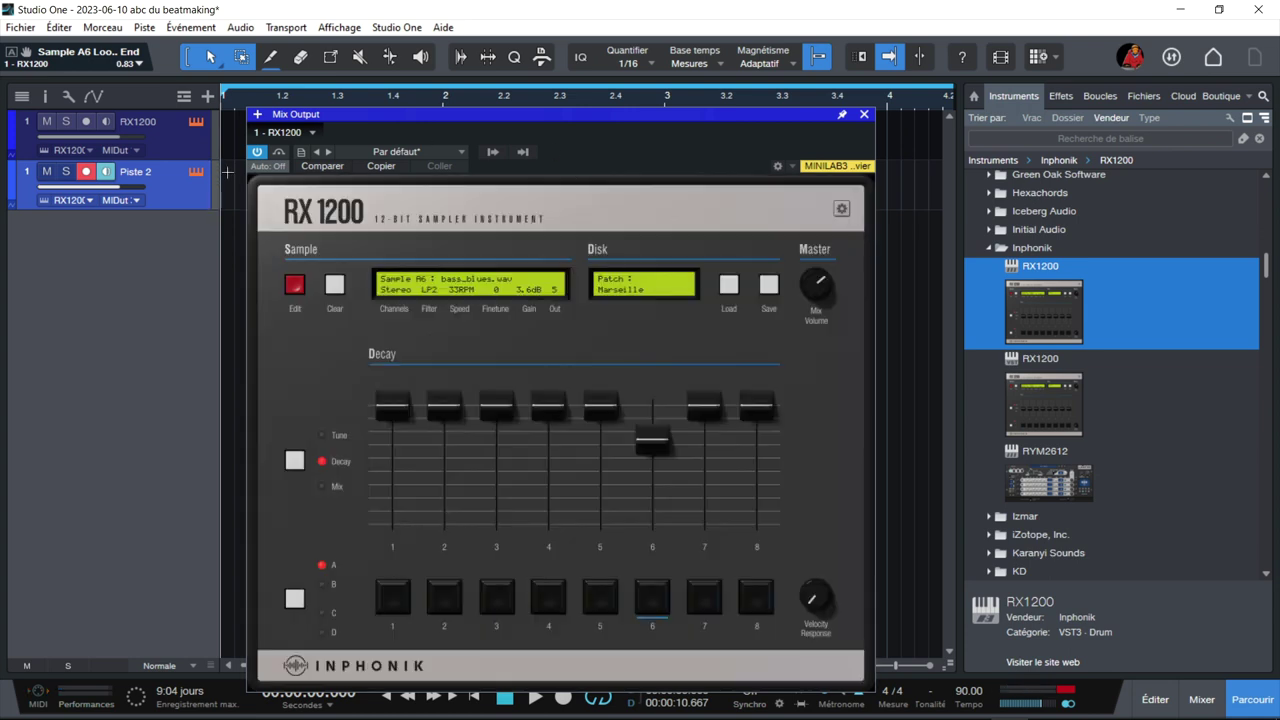
# Close the current song without saving its changes and return to the song "2023-06-08 abc du beatmaking"
pyautogui.click(20, 27)
pyautogui.click(43, 84)
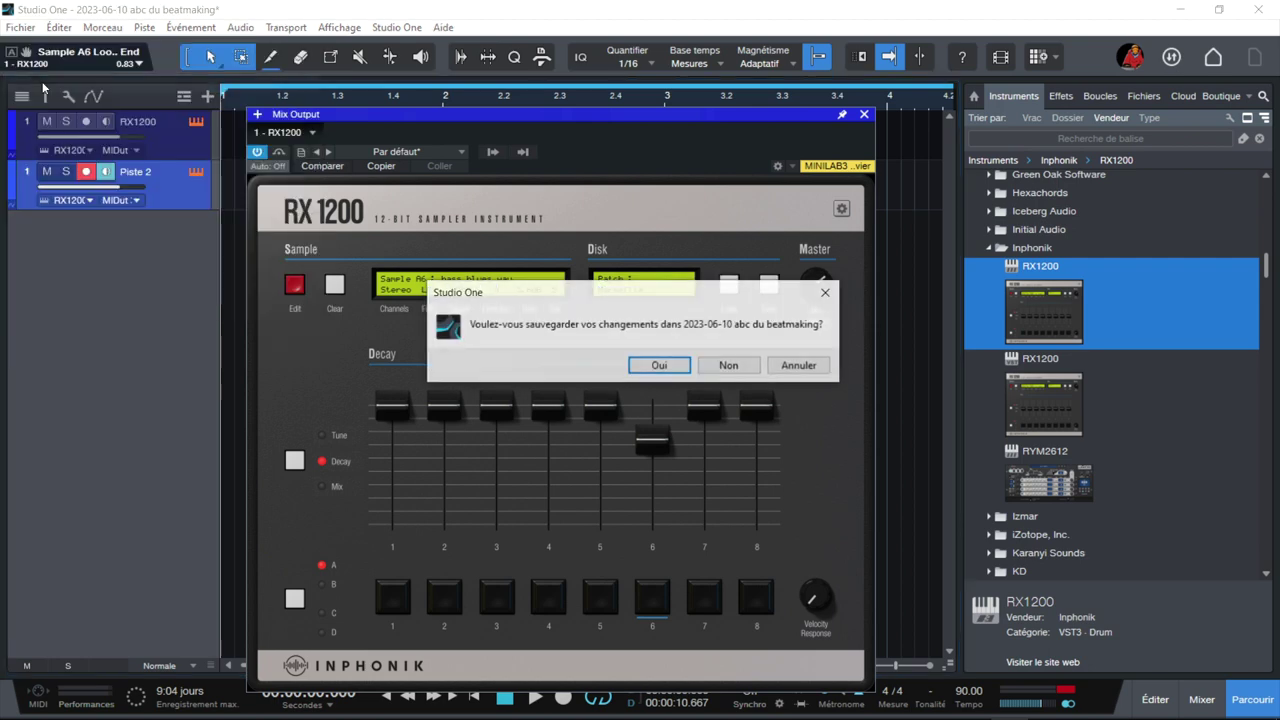
pyautogui.click(729, 366)
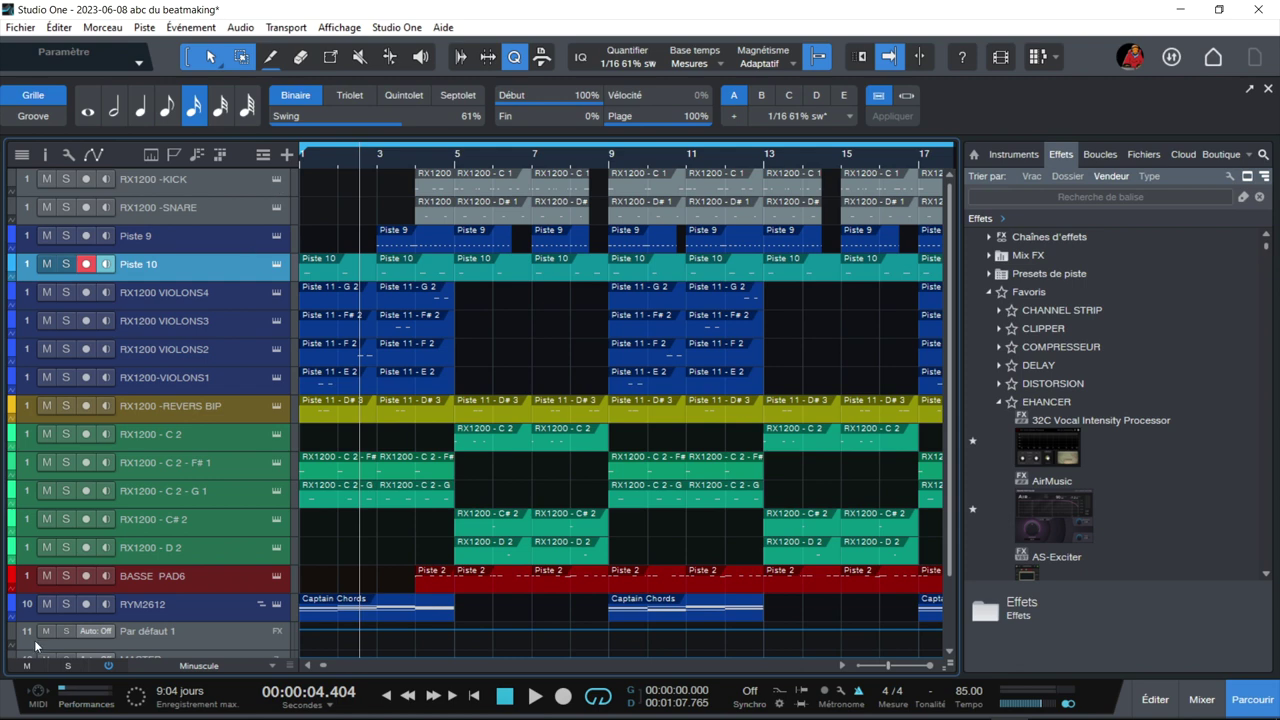
# Show the mixer with its instrument list and review the RX1200's output assignments and mixer channels
pyautogui.press('F3')
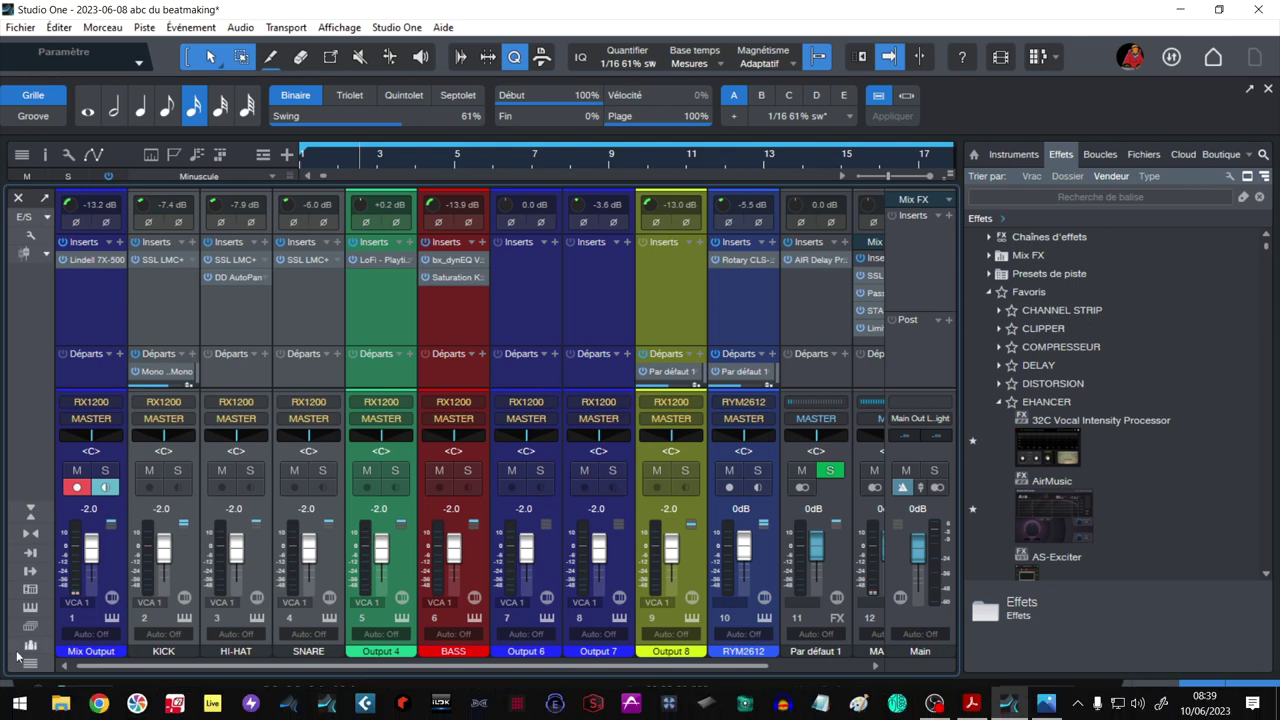
pyautogui.click(31, 609)
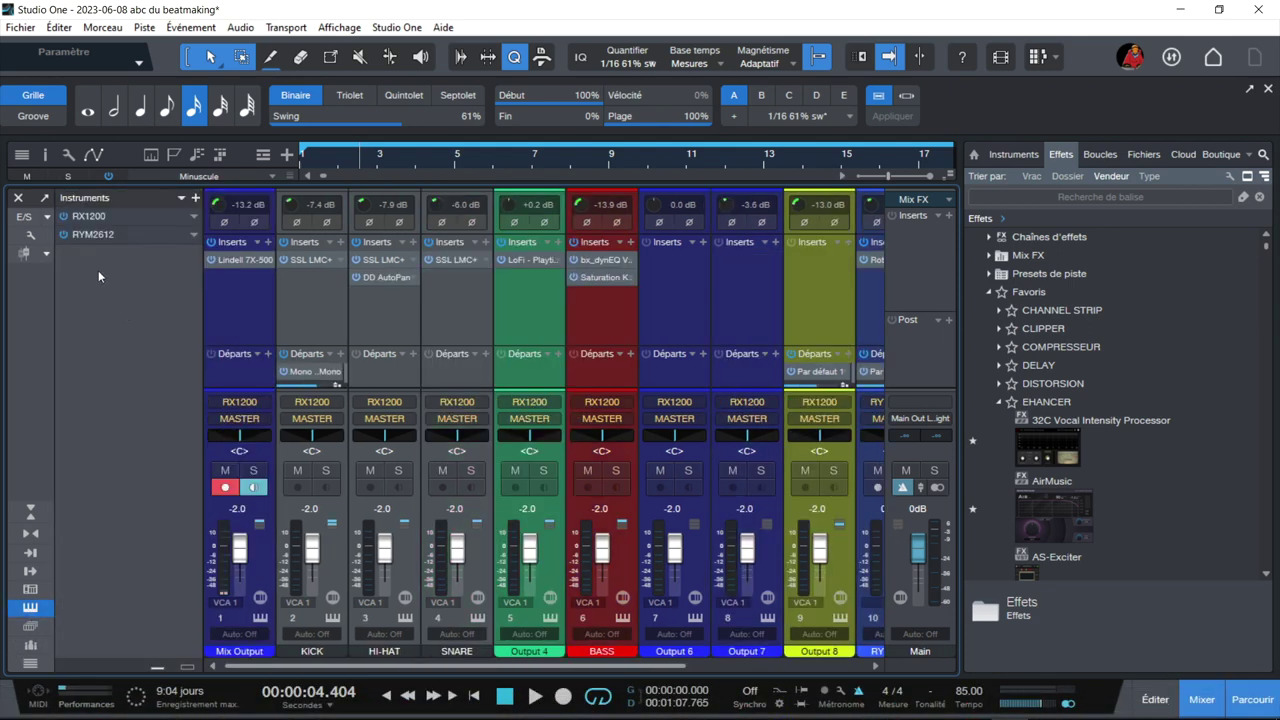
pyautogui.click(88, 217)
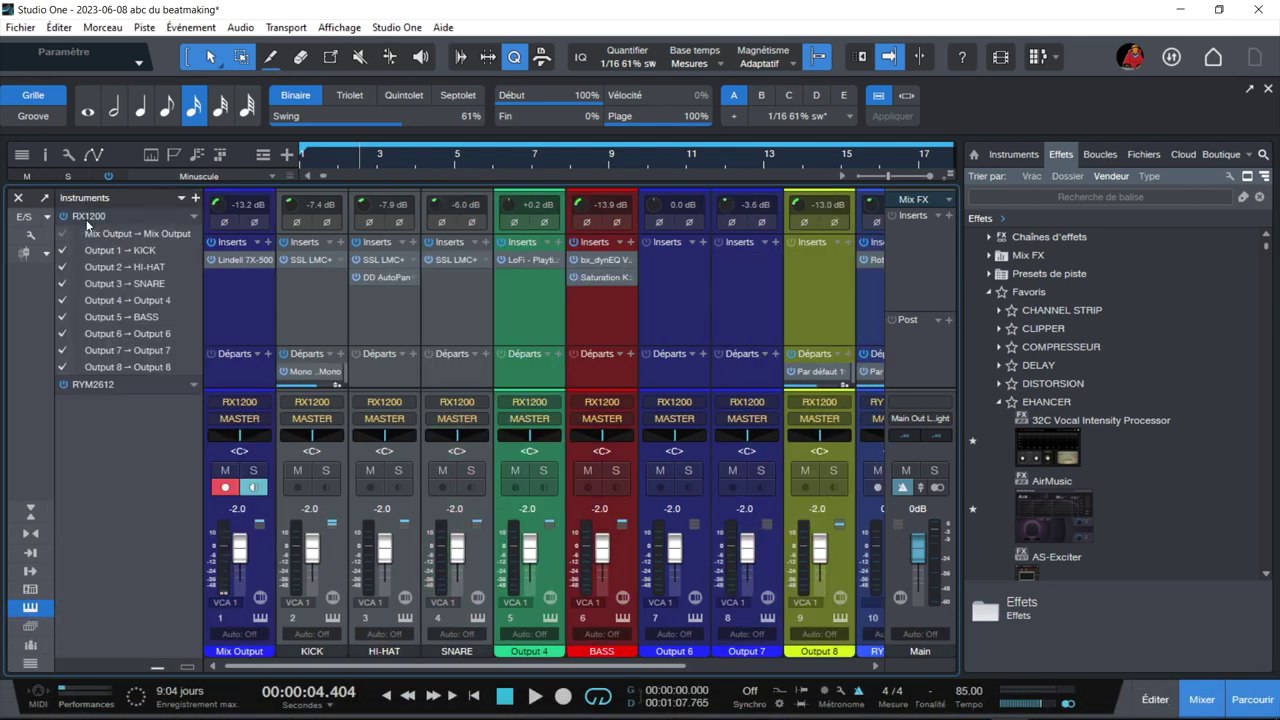
pyautogui.click(88, 218)
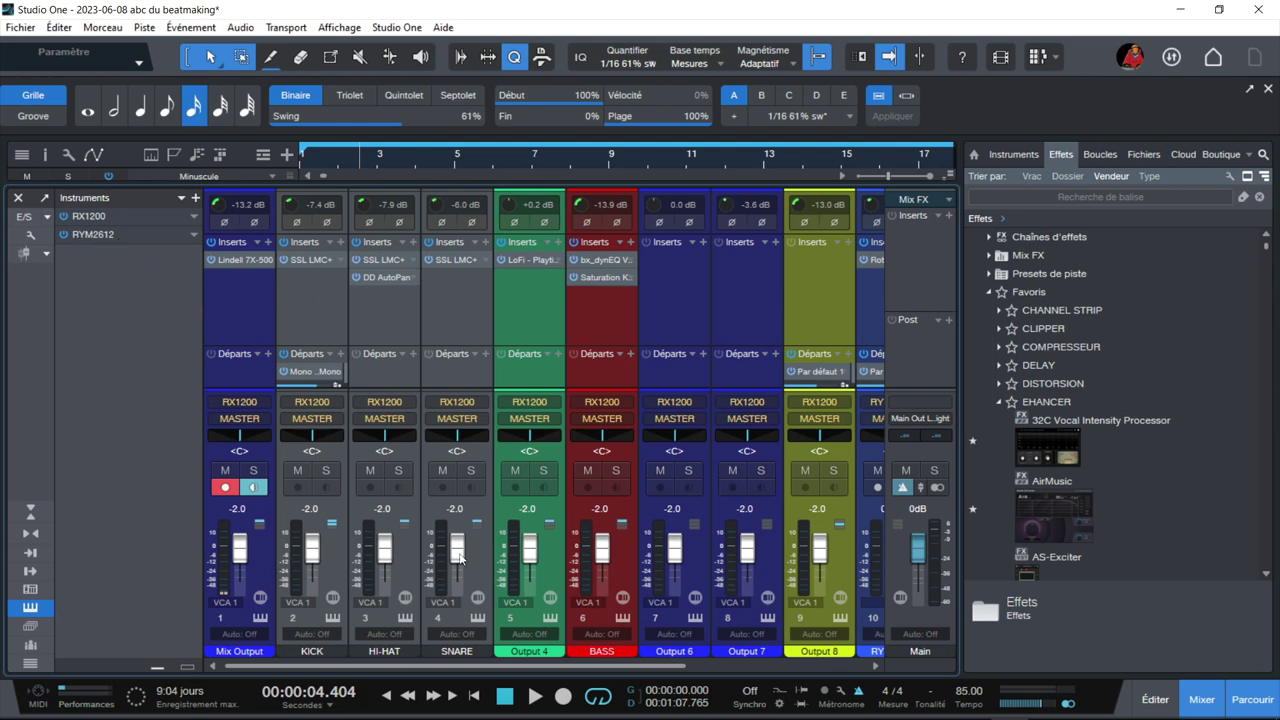
pyautogui.moveTo(674, 666); pyautogui.dragTo(738, 666)
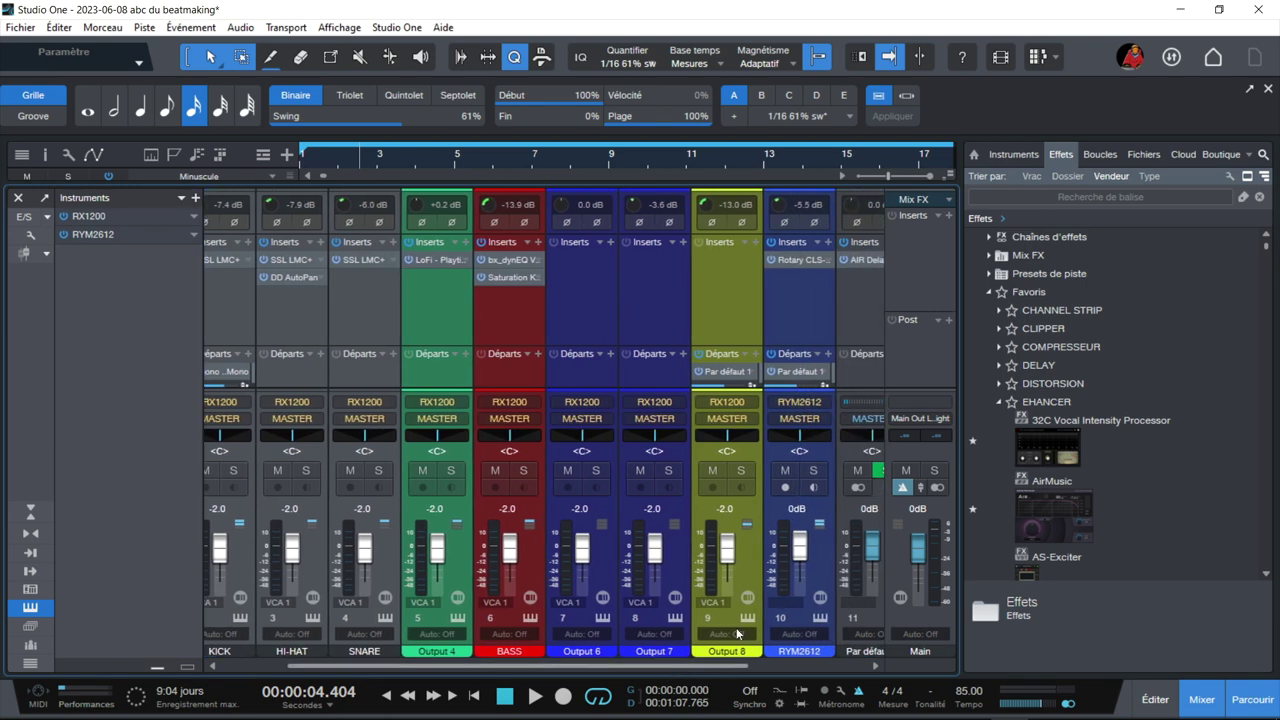
# View the RYM2612 synthesizer from its mixer channel, return to the song start, and close the synthesizer window
pyautogui.click(821, 620)
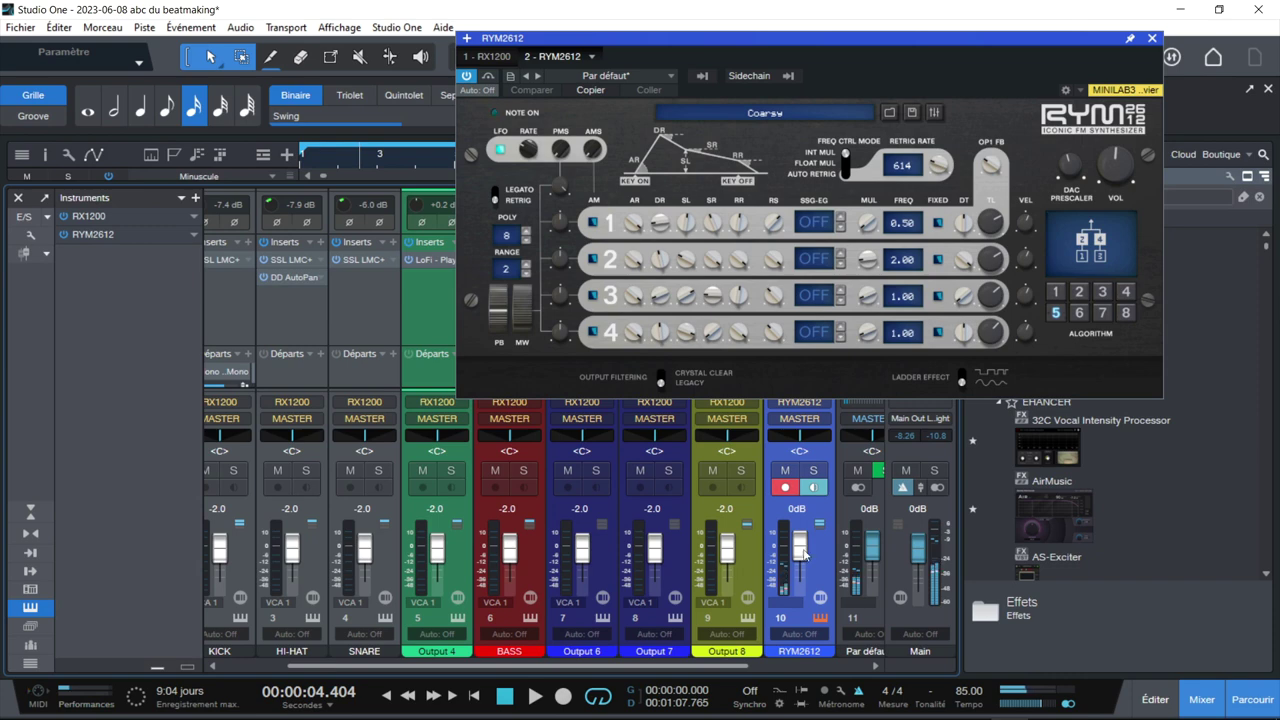
pyautogui.press('Home')
pyautogui.click(1152, 39)
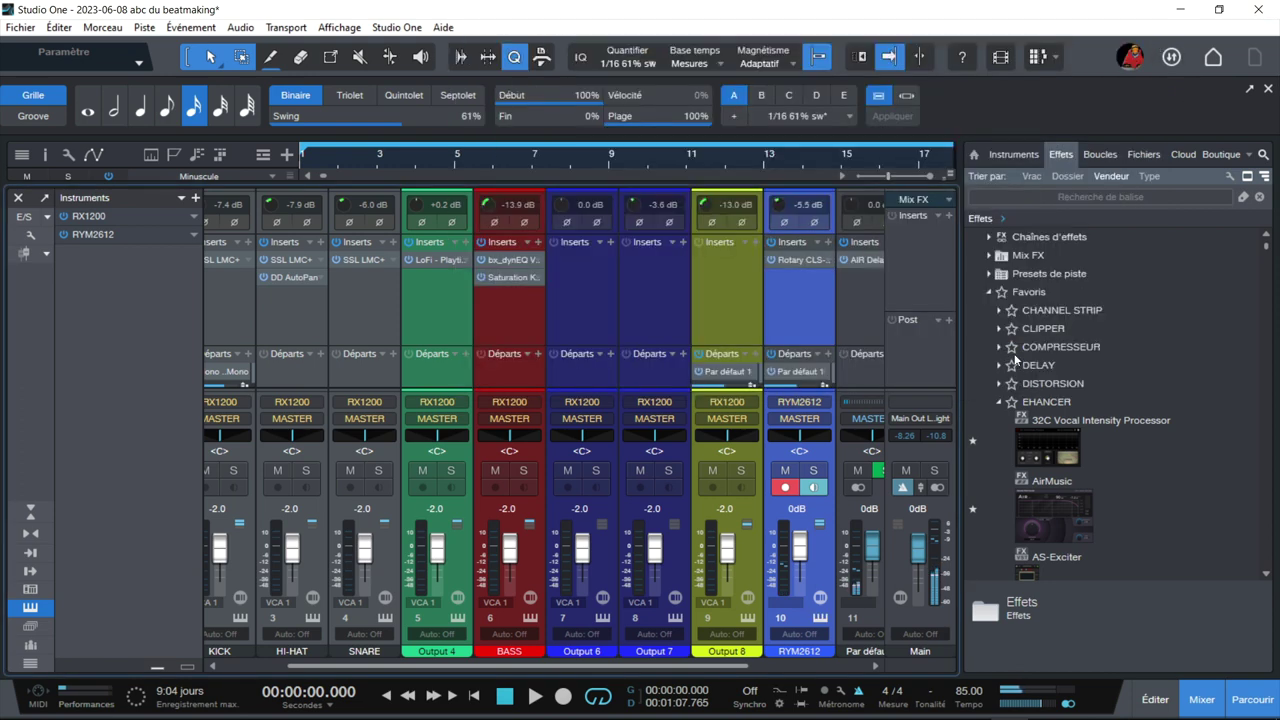
# Play the song while viewing the mix settings of RX1200 pad banks A and B, and stop in the arrangement view
pyautogui.press('space')
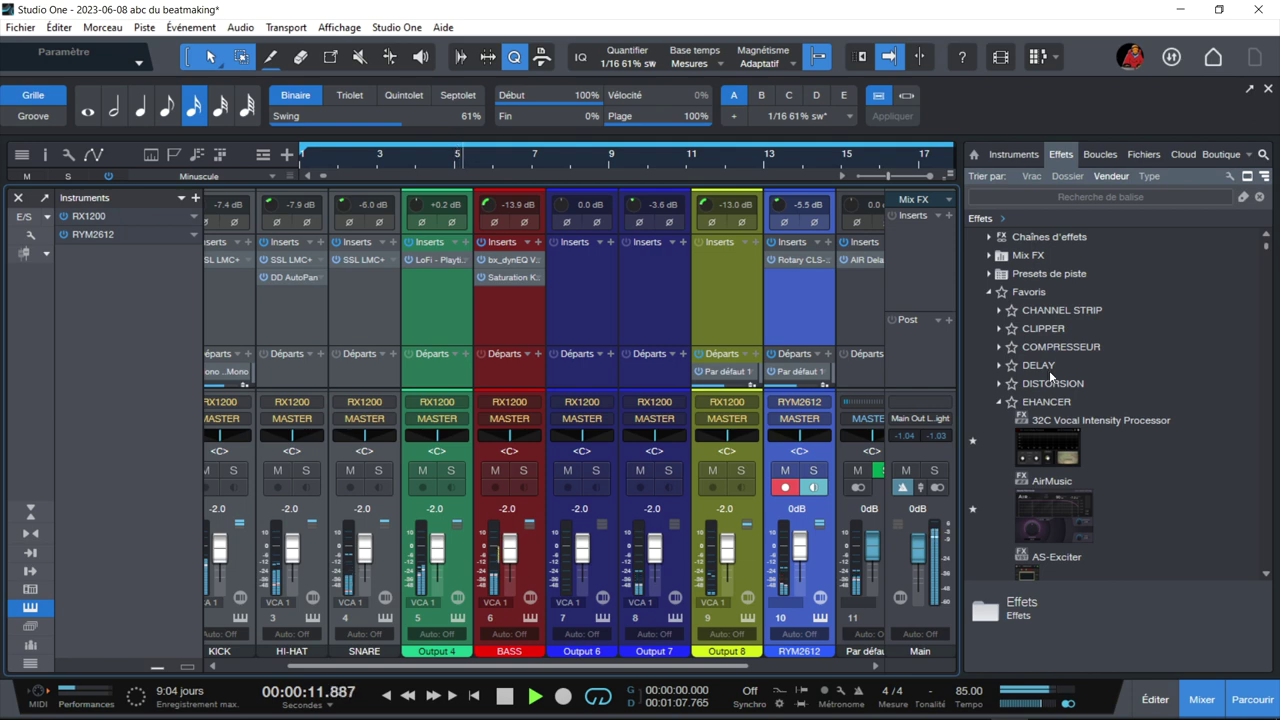
pyautogui.click(602, 618)
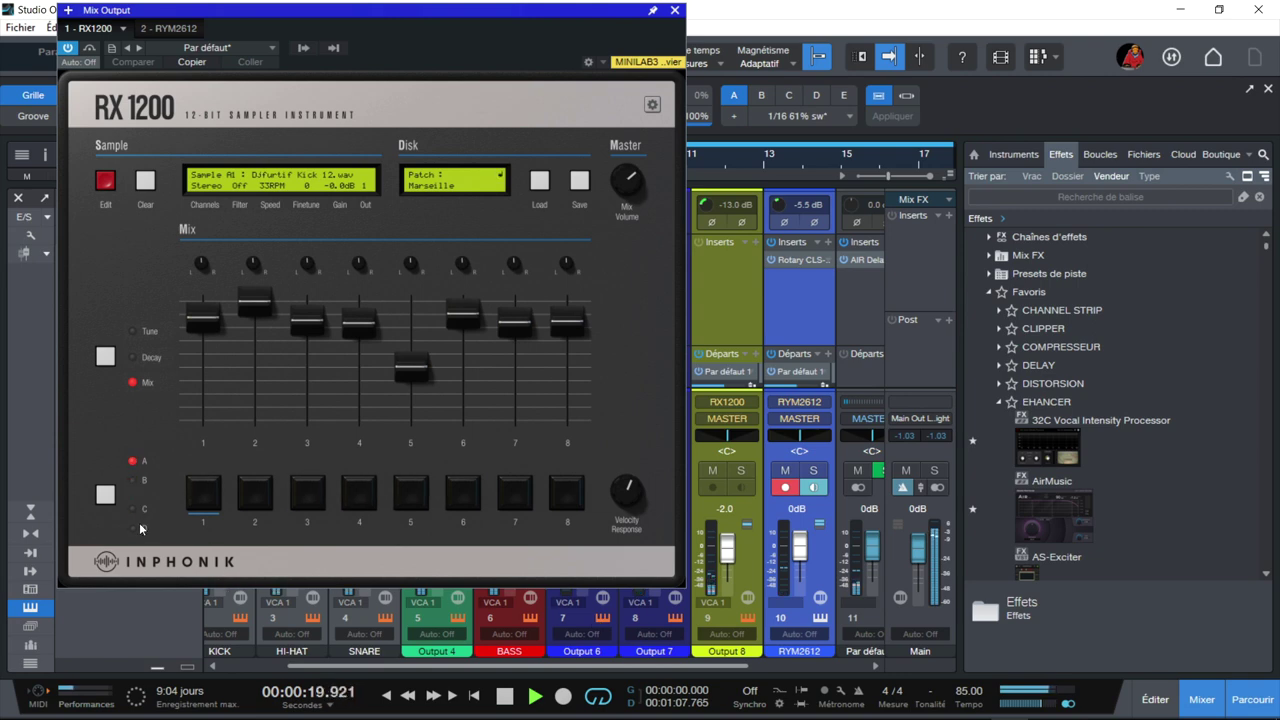
pyautogui.click(105, 496)
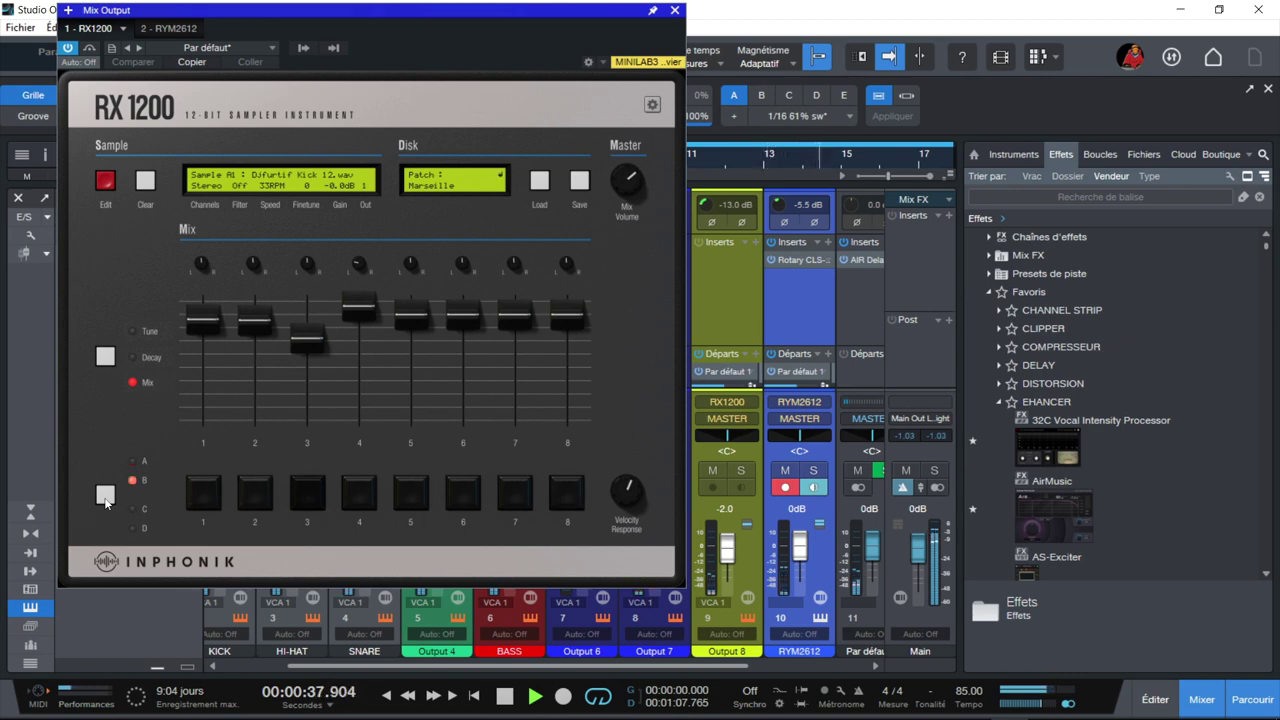
pyautogui.click(675, 11)
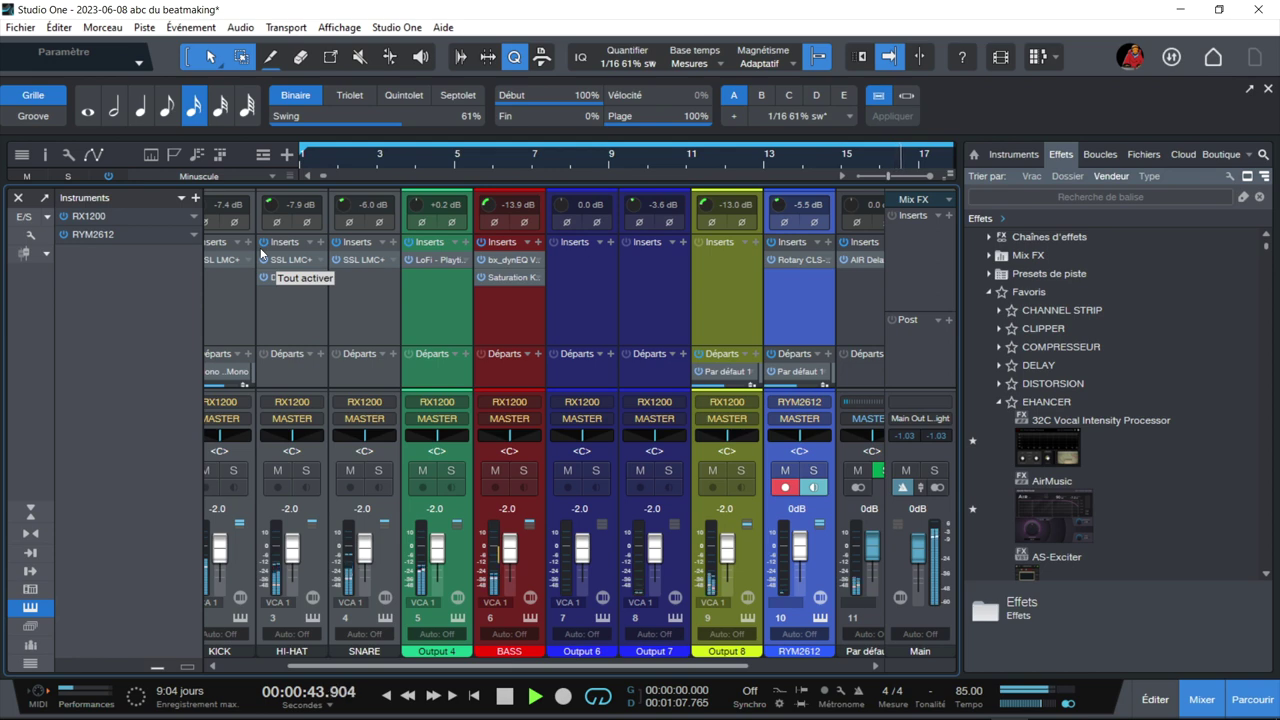
pyautogui.press('F3')
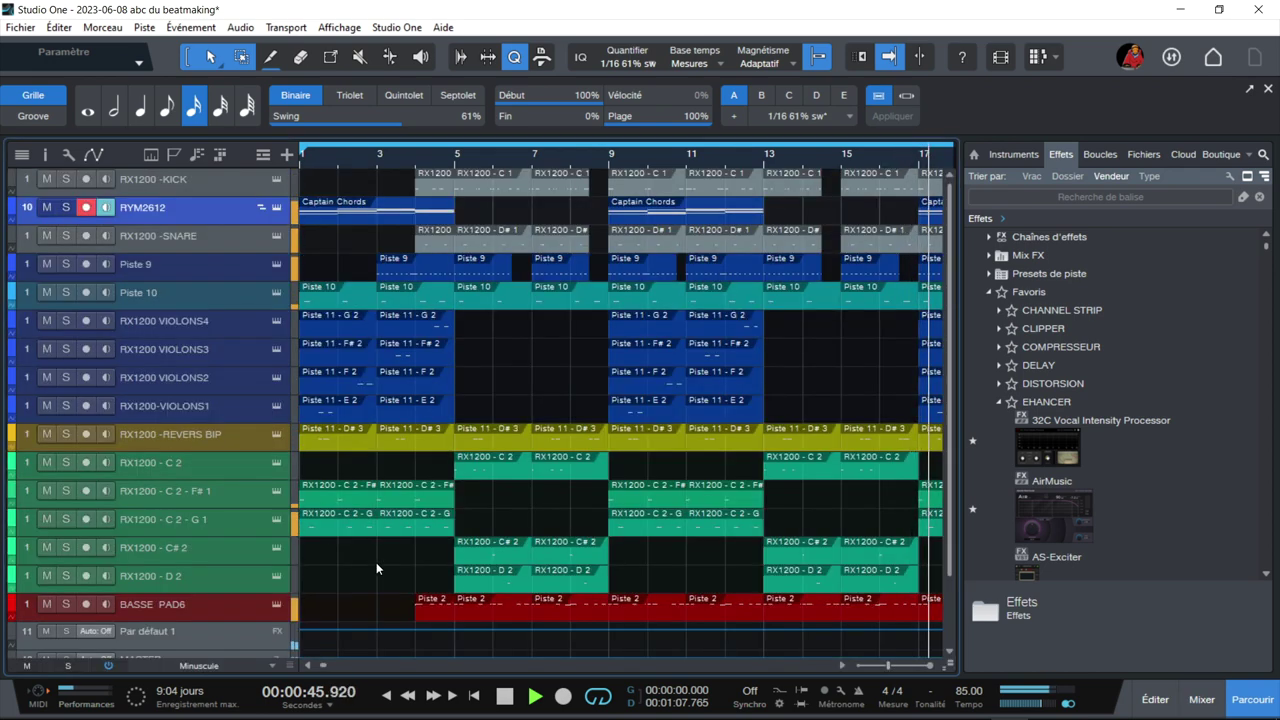
pyautogui.press('space')
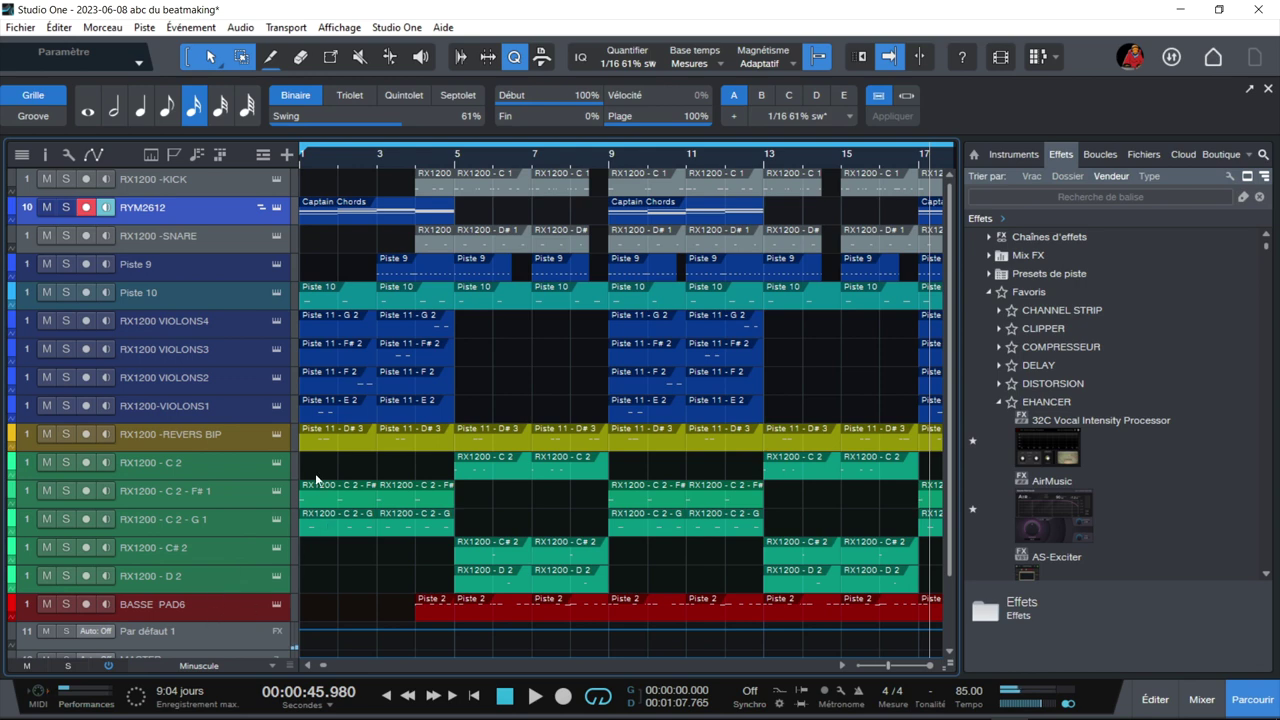
# Solo the RYM2612 track and listen to it from the start of the song
pyautogui.click(65, 207)
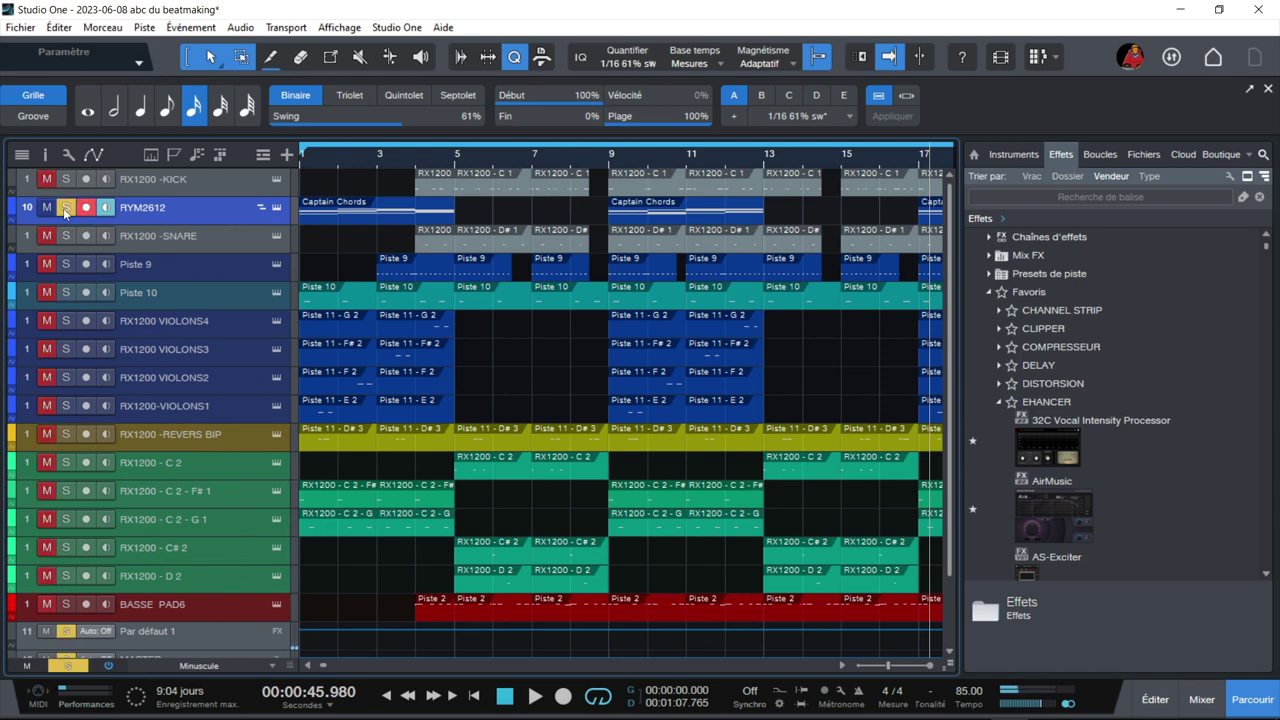
pyautogui.click(302, 160)
pyautogui.press('space')
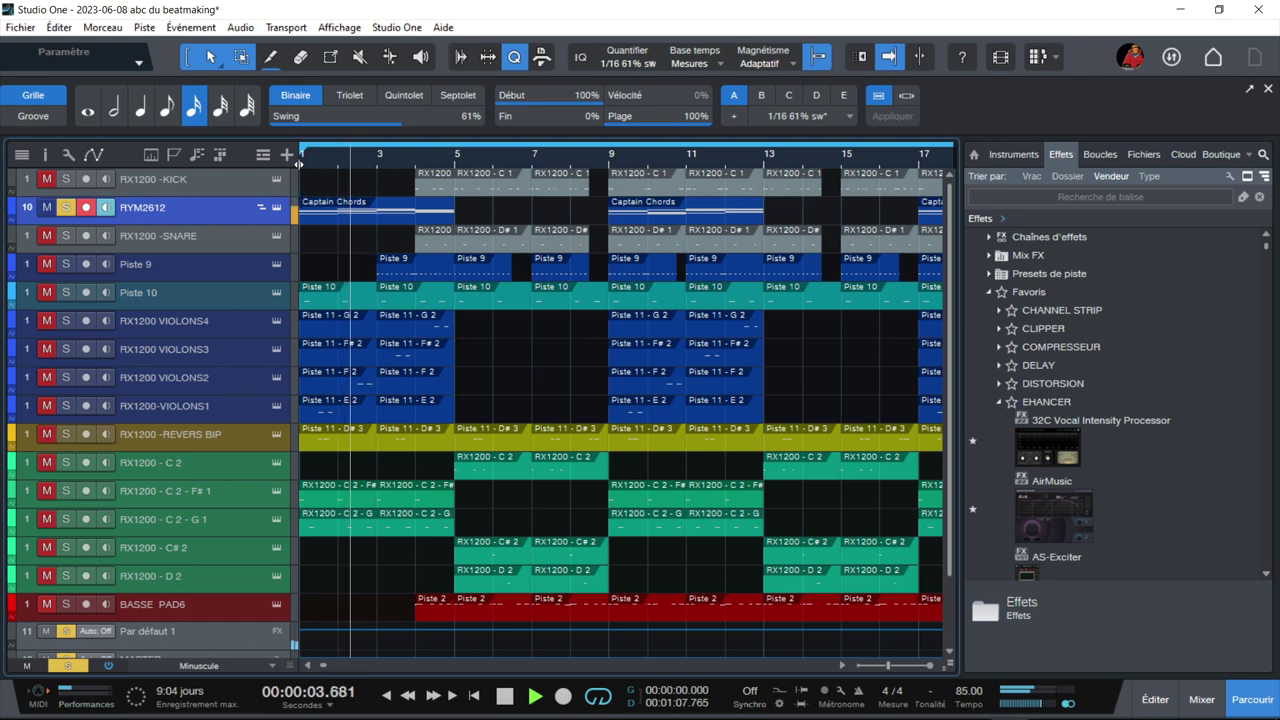
pyautogui.press('space')
# Open the RX1200, unsolo and mute the RYM2612 track, and listen to the RX1200 parts from the song start
pyautogui.click(276, 181)
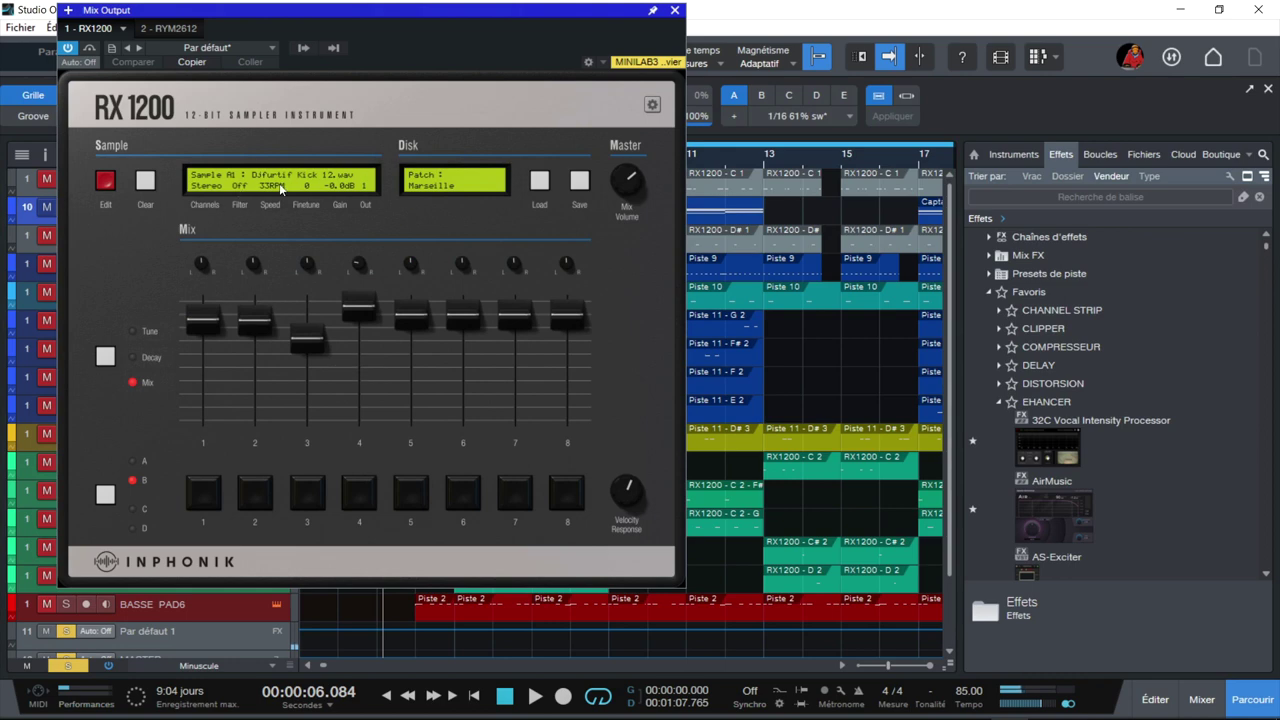
pyautogui.moveTo(294, 334)
pyautogui.moveTo(233, 20); pyautogui.dragTo(368, 11)
pyautogui.click(68, 207)
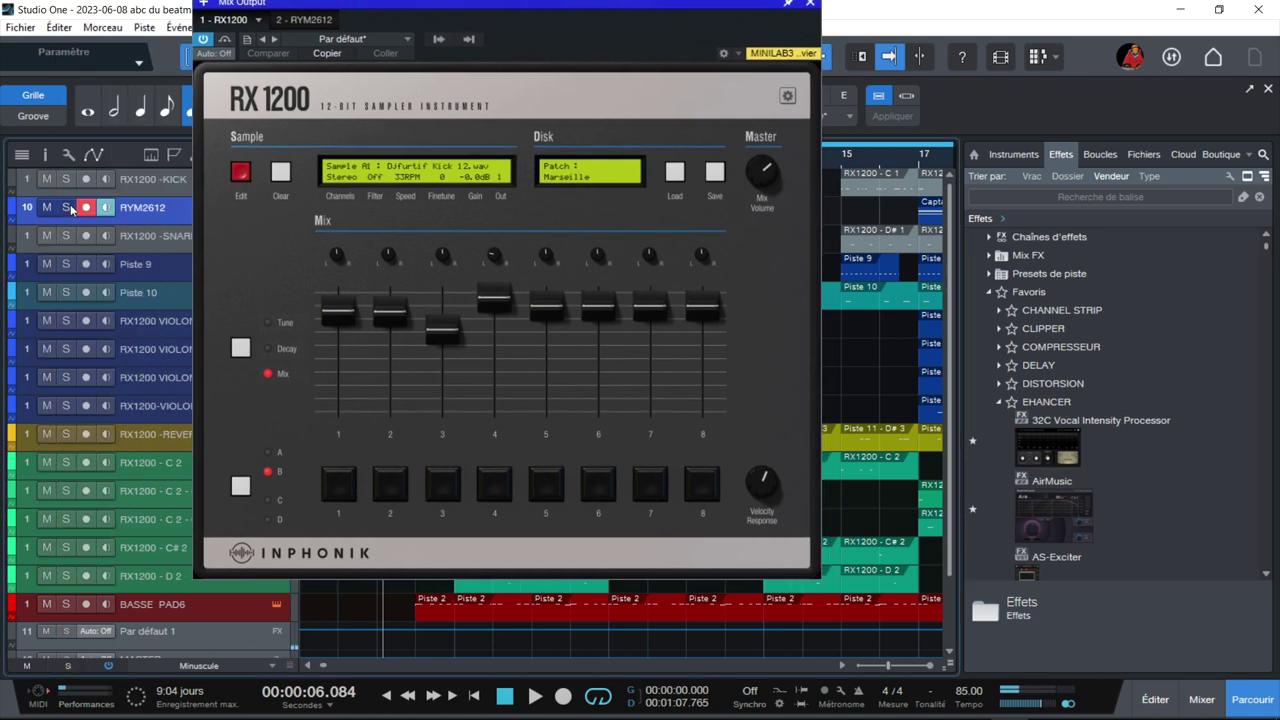
pyautogui.click(45, 207)
pyautogui.press('Home')
pyautogui.press('space')
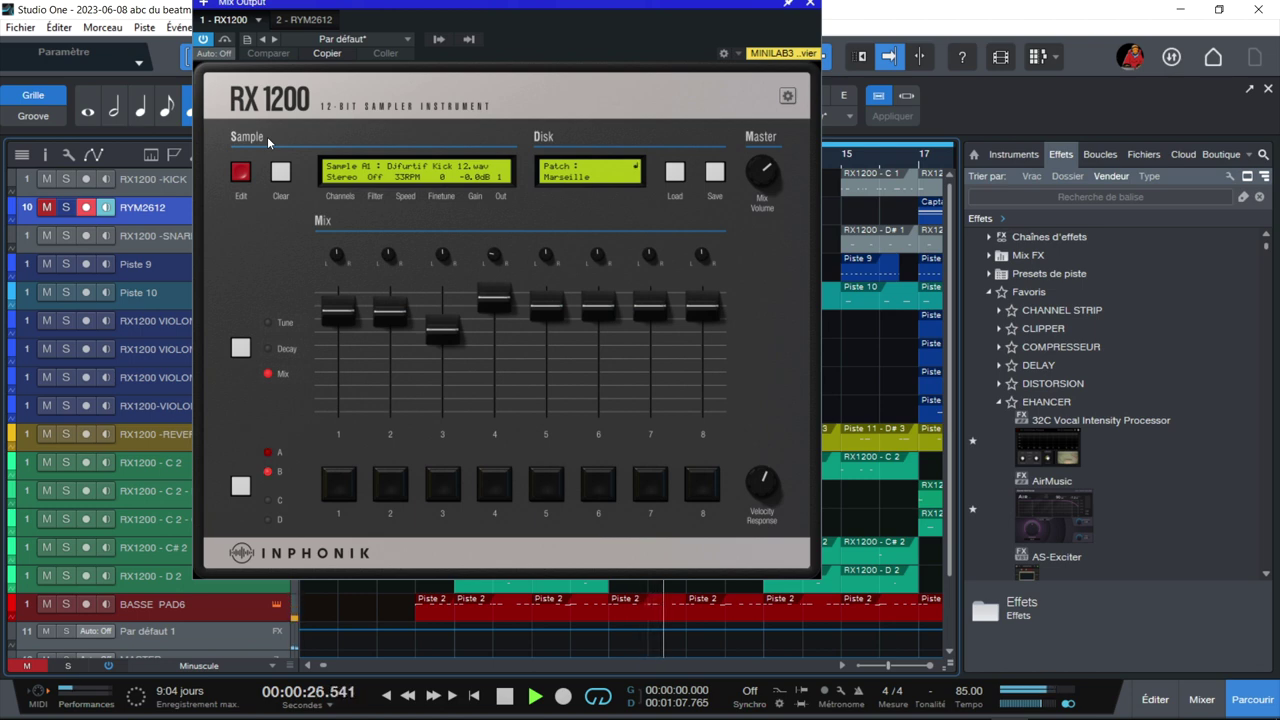
pyautogui.press('space')
# Check the samples on RX1200 pads B6 and B4, and on pad A6 in bank A
pyautogui.click(590, 490)
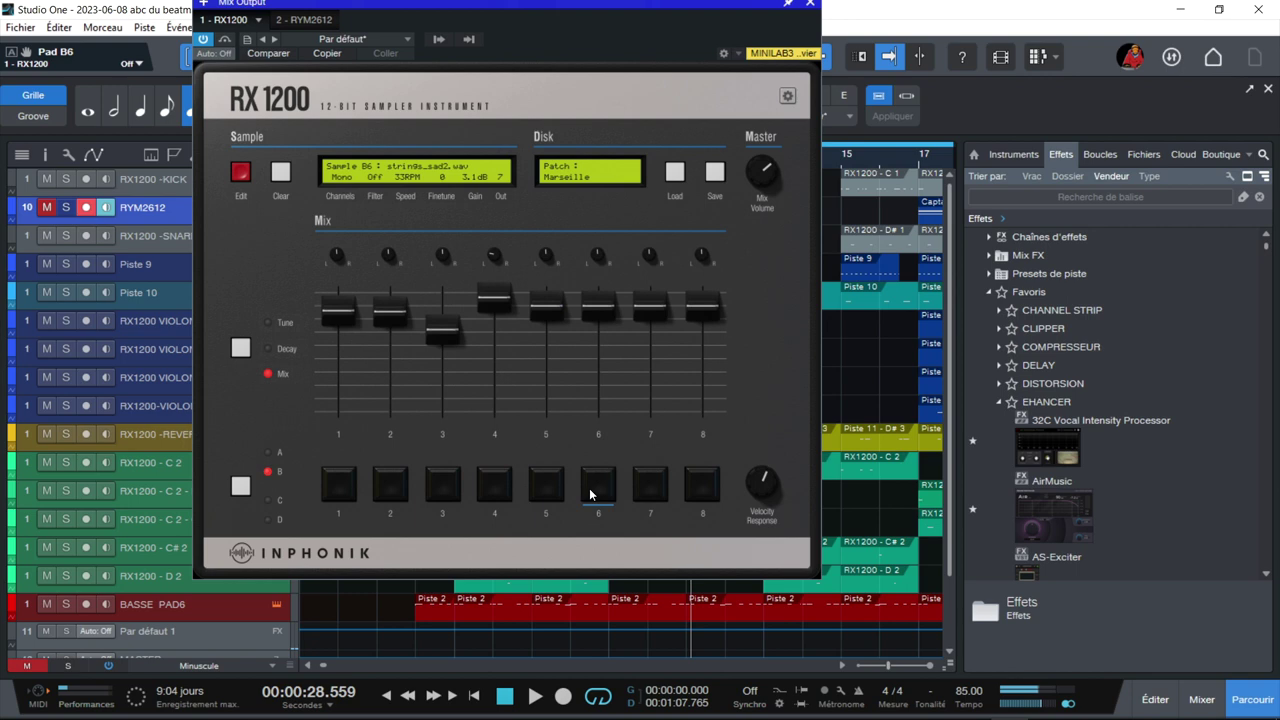
pyautogui.click(490, 486)
pyautogui.click(267, 453)
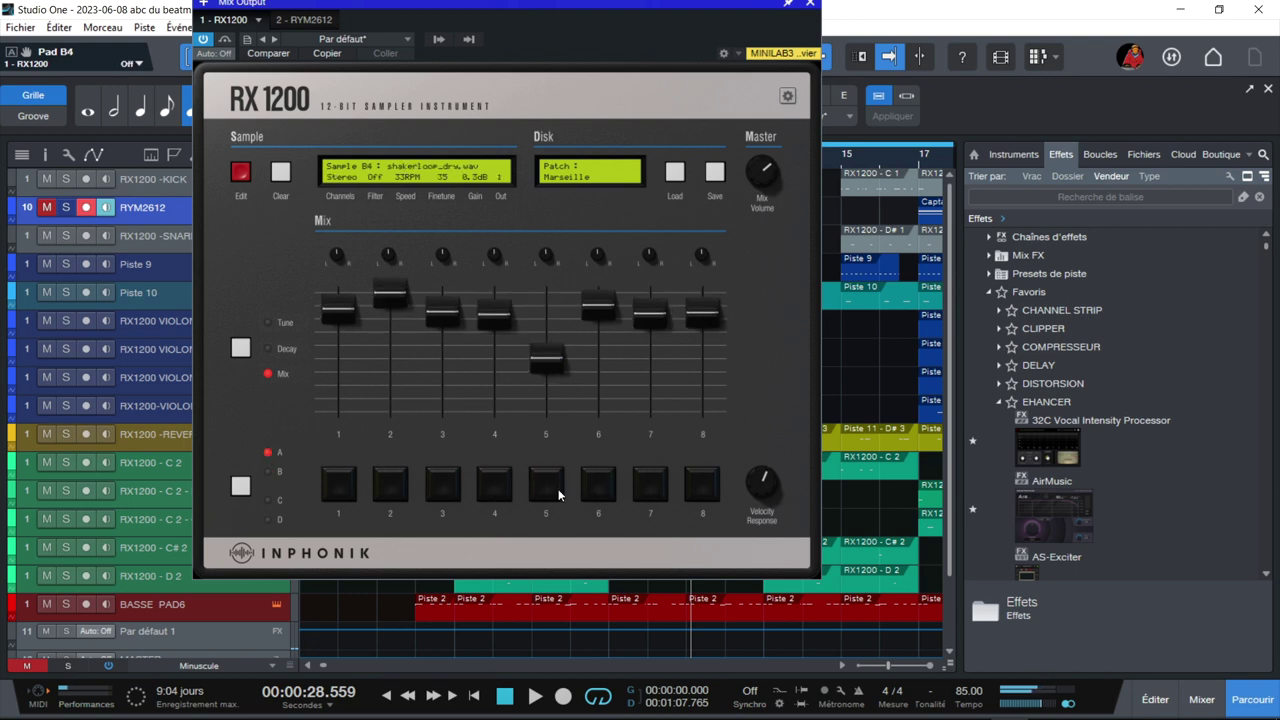
pyautogui.click(594, 488)
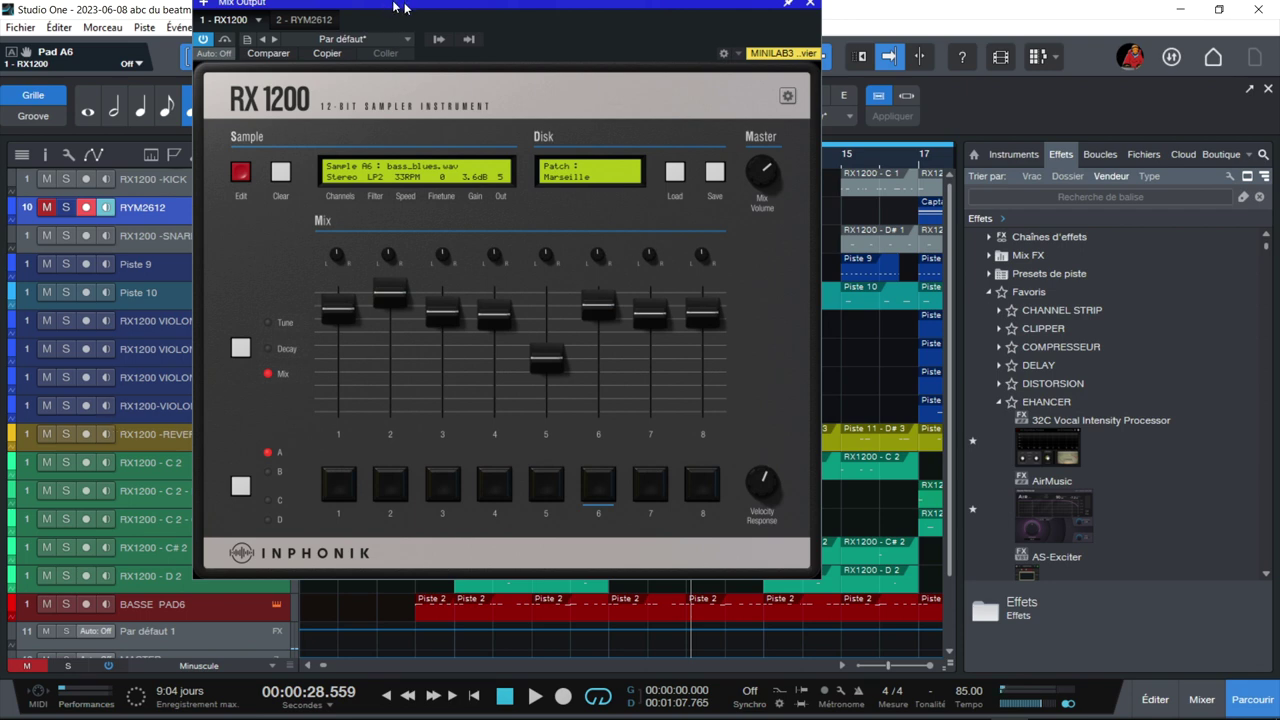
# Move the RX1200 window clear of the track list and enlarge the BASSE PAD6 track to show its MIDI input
pyautogui.moveTo(389, 6); pyautogui.dragTo(585, 12)
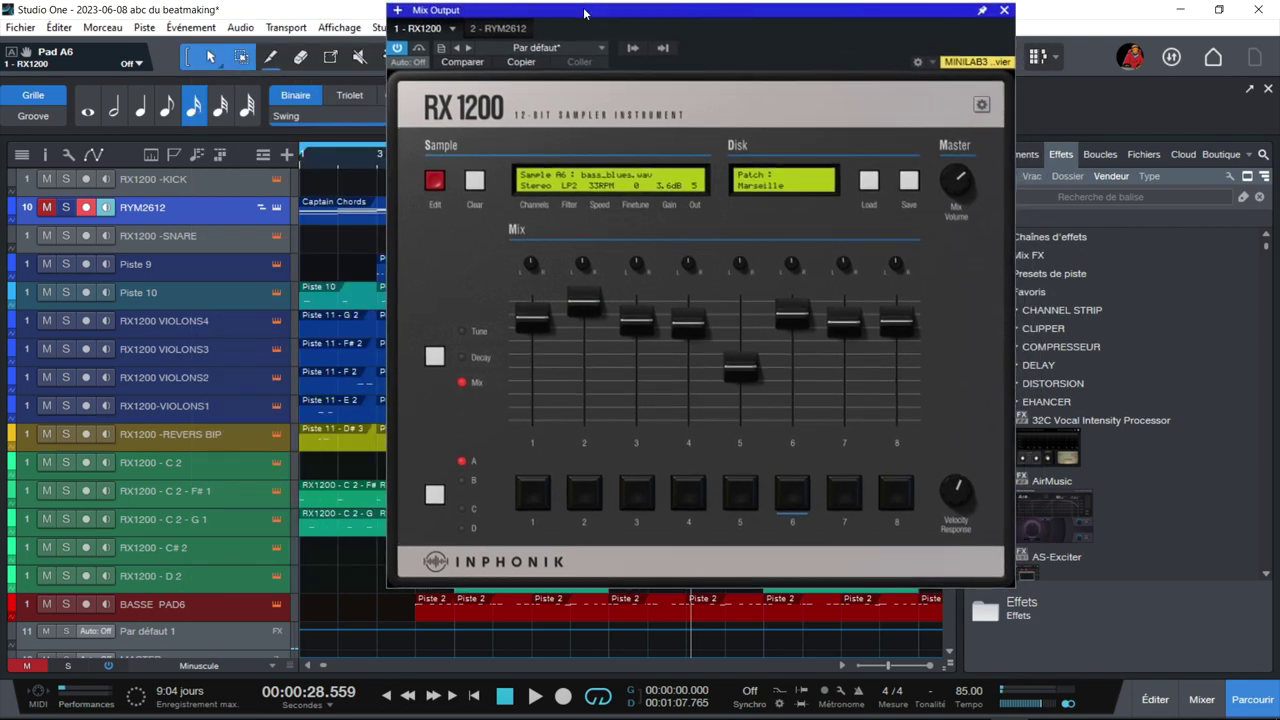
pyautogui.click(212, 603)
pyautogui.moveTo(160, 617); pyautogui.dragTo(162, 652)
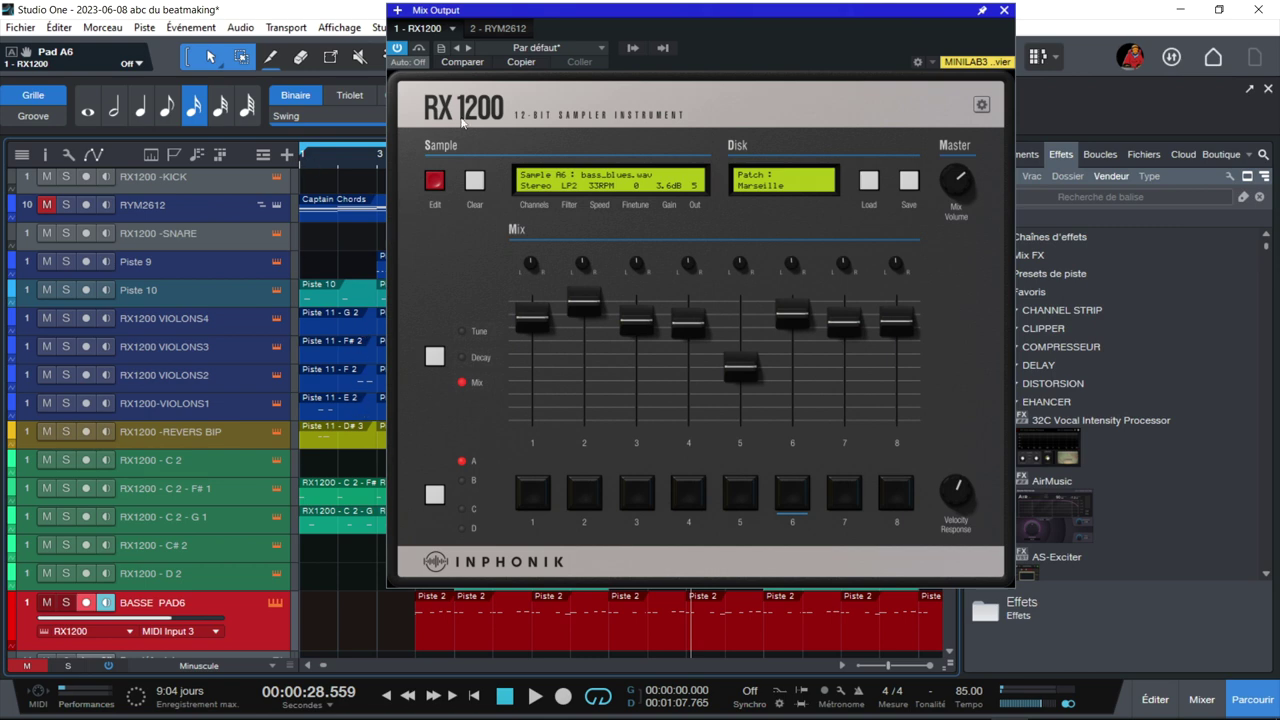
# Unmute the RYM2612 track and replace the RX1200 window with the RYM2612 synthesizer
pyautogui.click(46, 205)
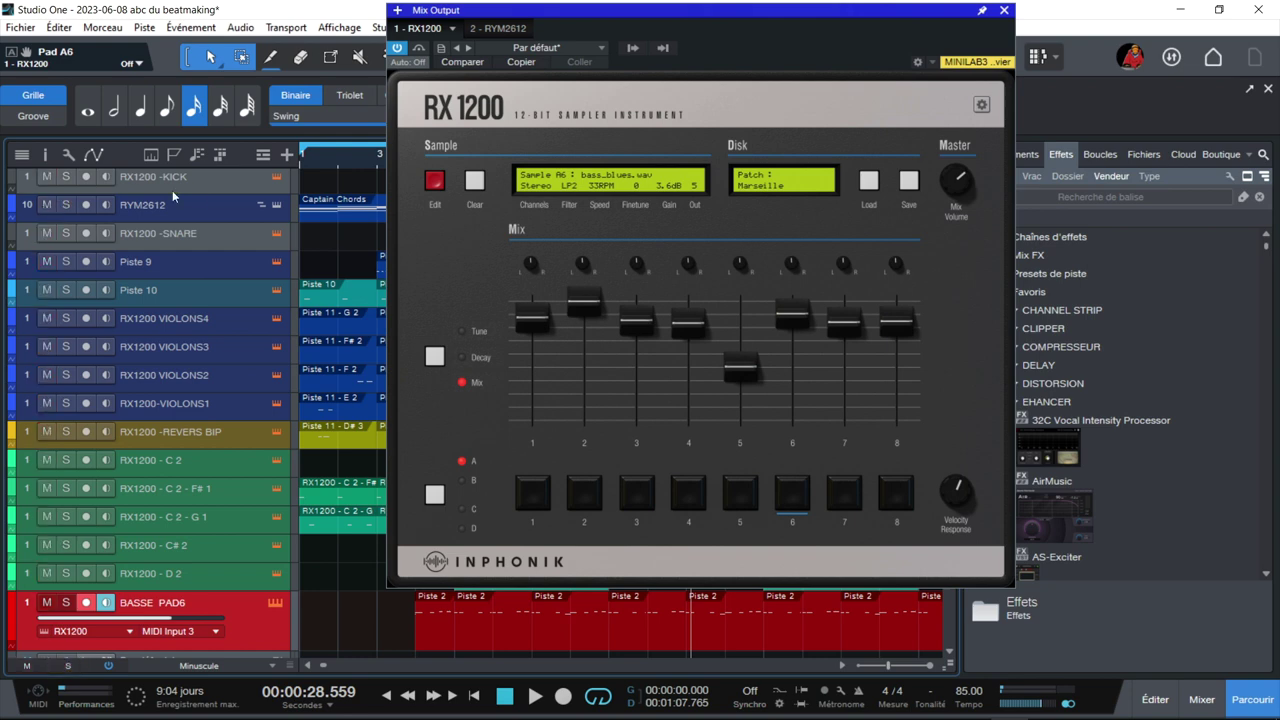
pyautogui.click(277, 206)
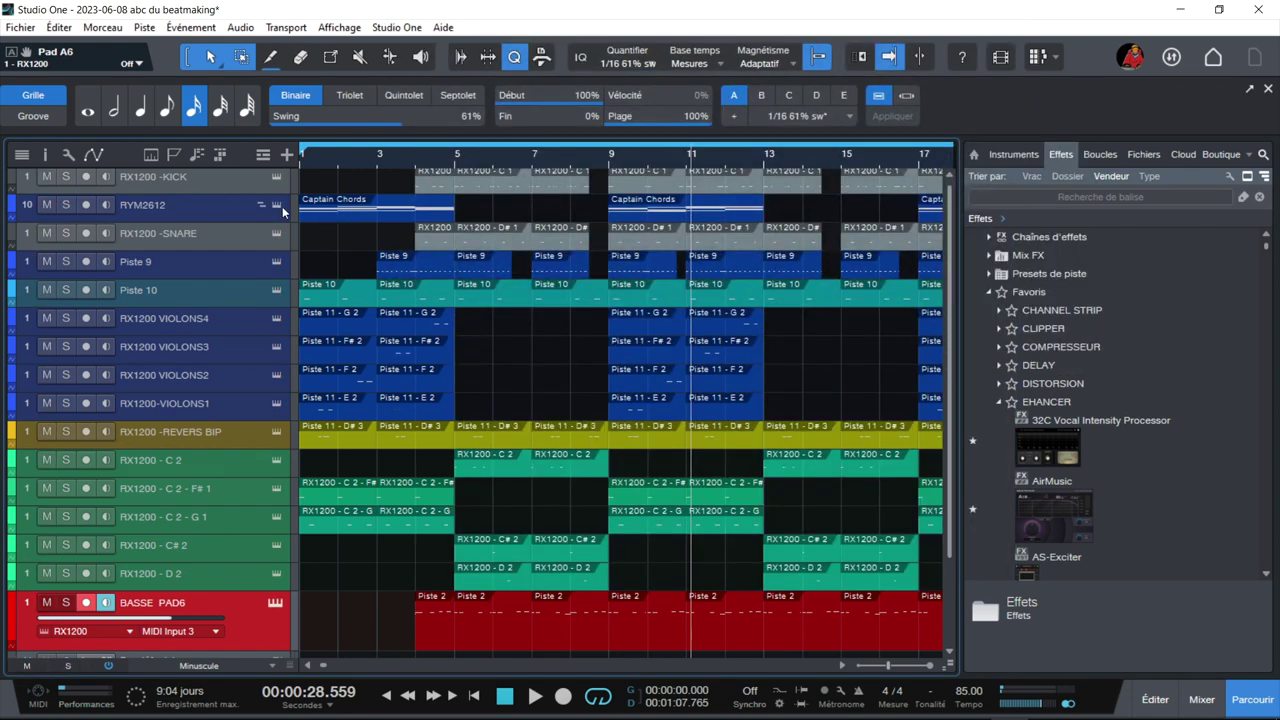
pyautogui.click(277, 206)
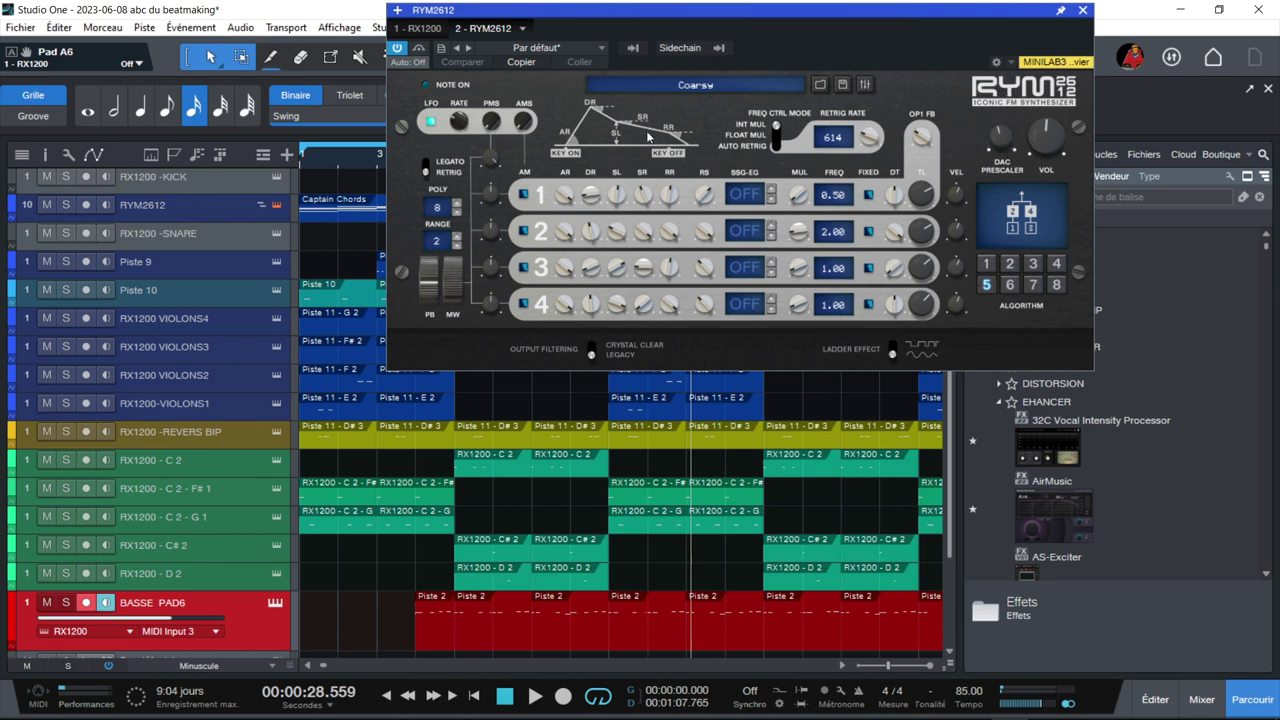
# Resume song playback and reveal the full arrangement by hiding the browser and the RYM2612 window
pyautogui.press('space')
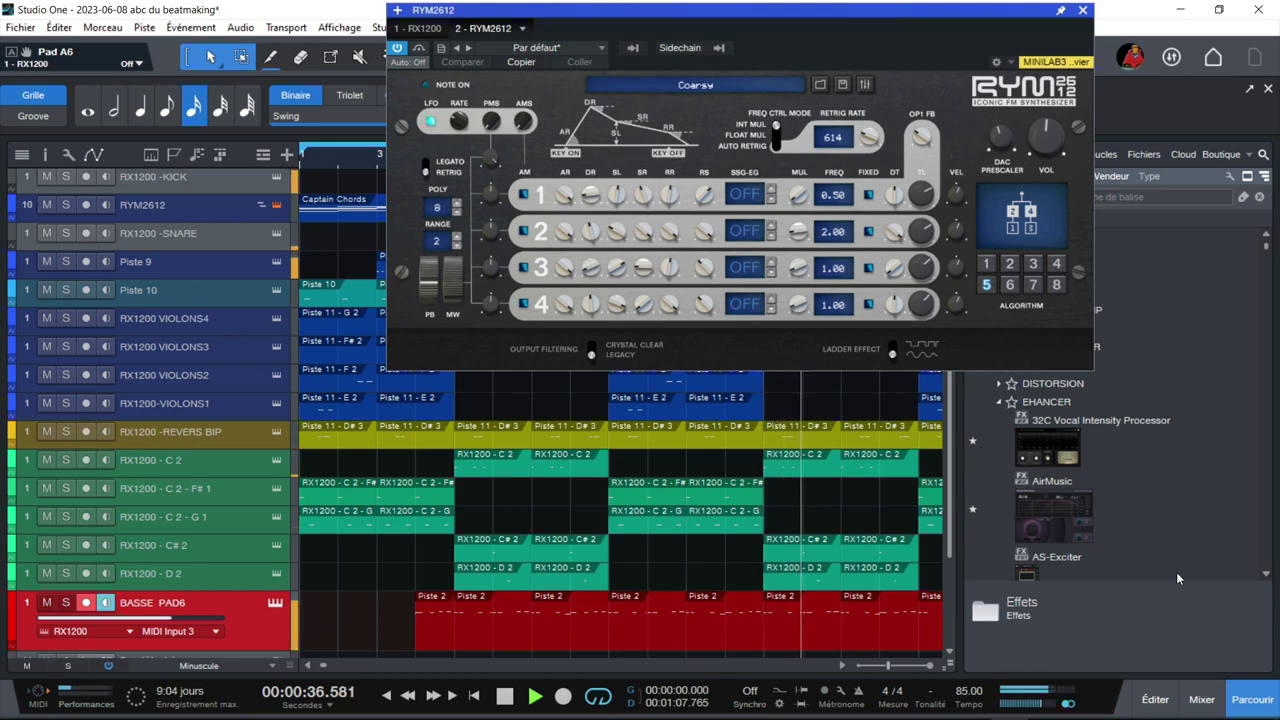
pyautogui.click(1256, 702)
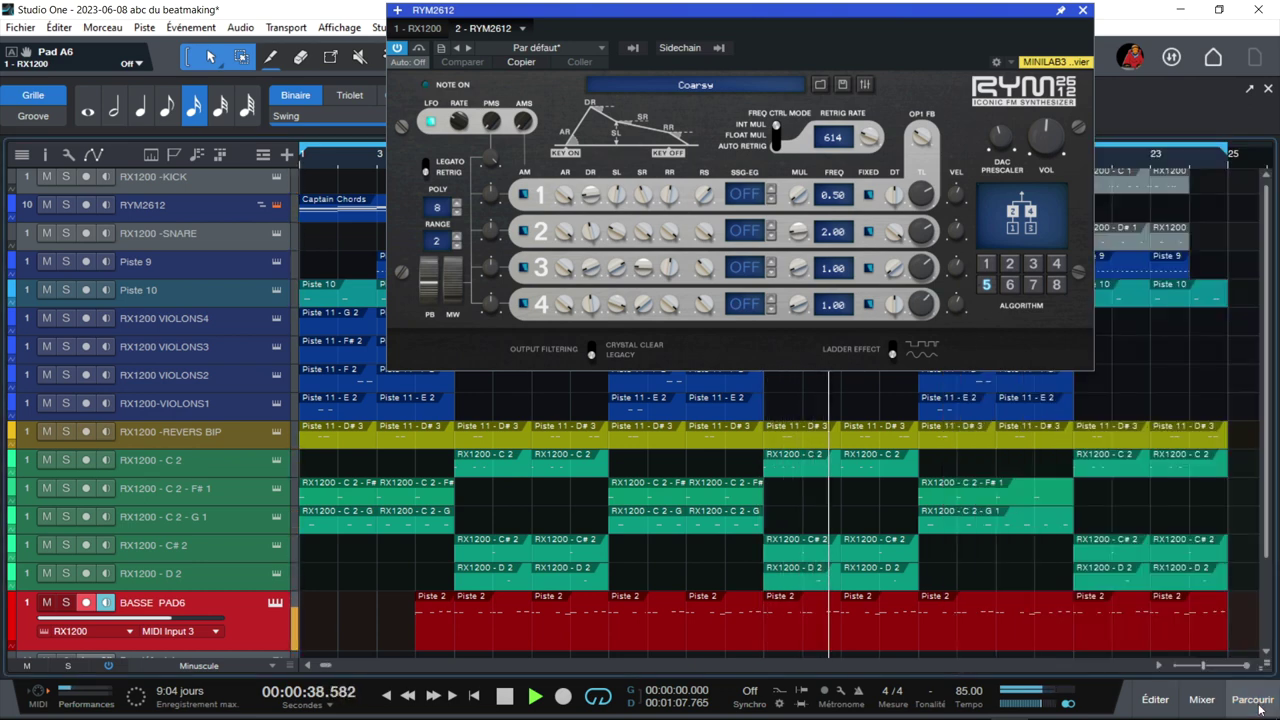
pyautogui.click(1083, 11)
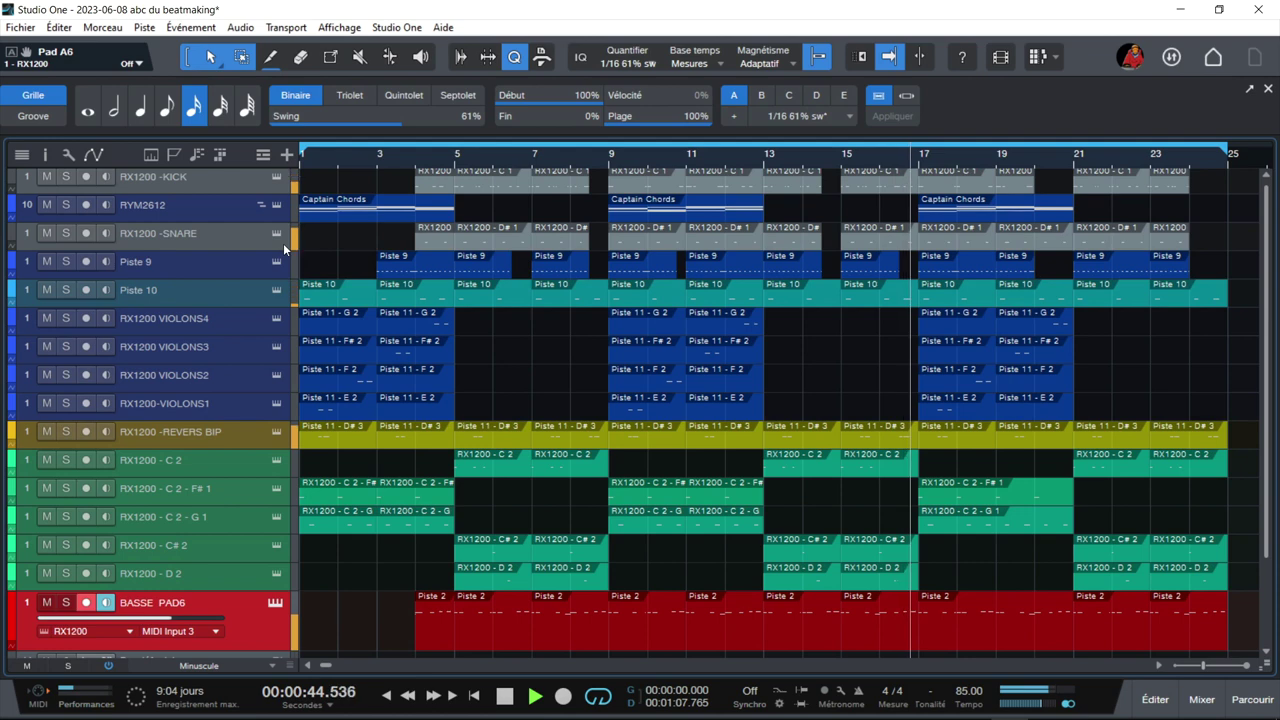
# Stop playback and check the RX1200 instrument's list of output assignments from the RX1200 -SNARE track, closing its window again
pyautogui.press('space')
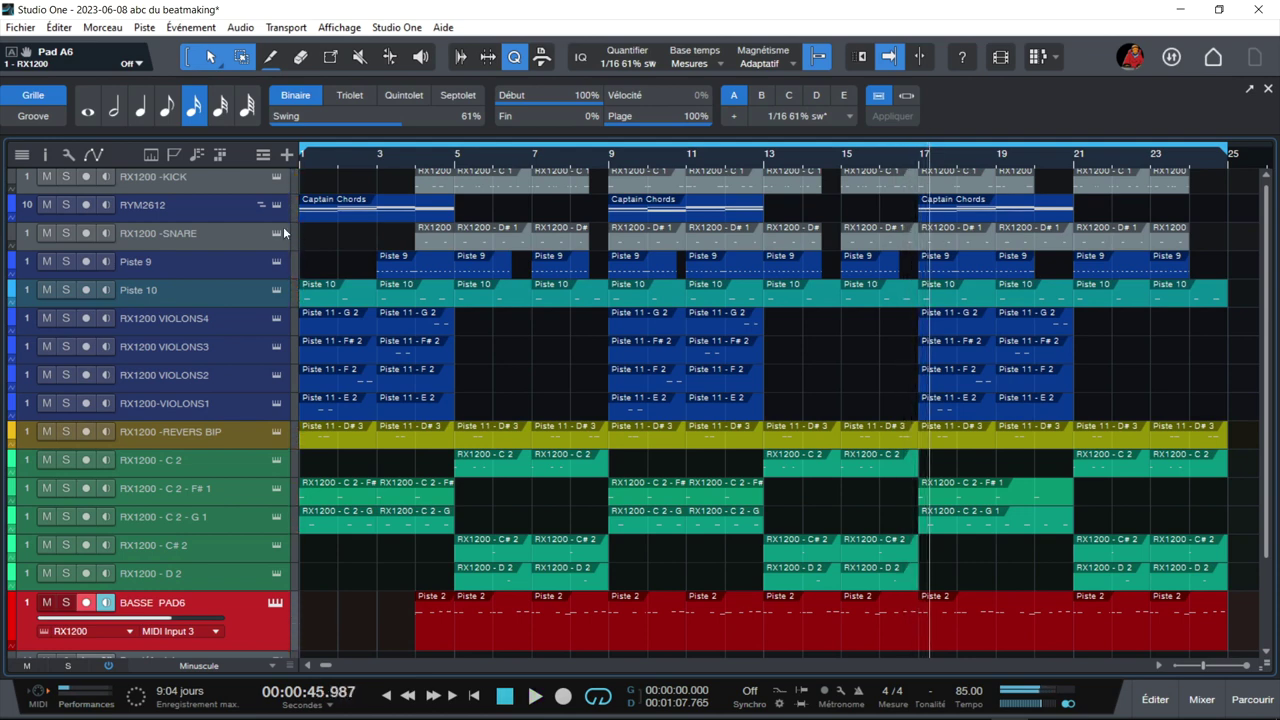
pyautogui.click(278, 234)
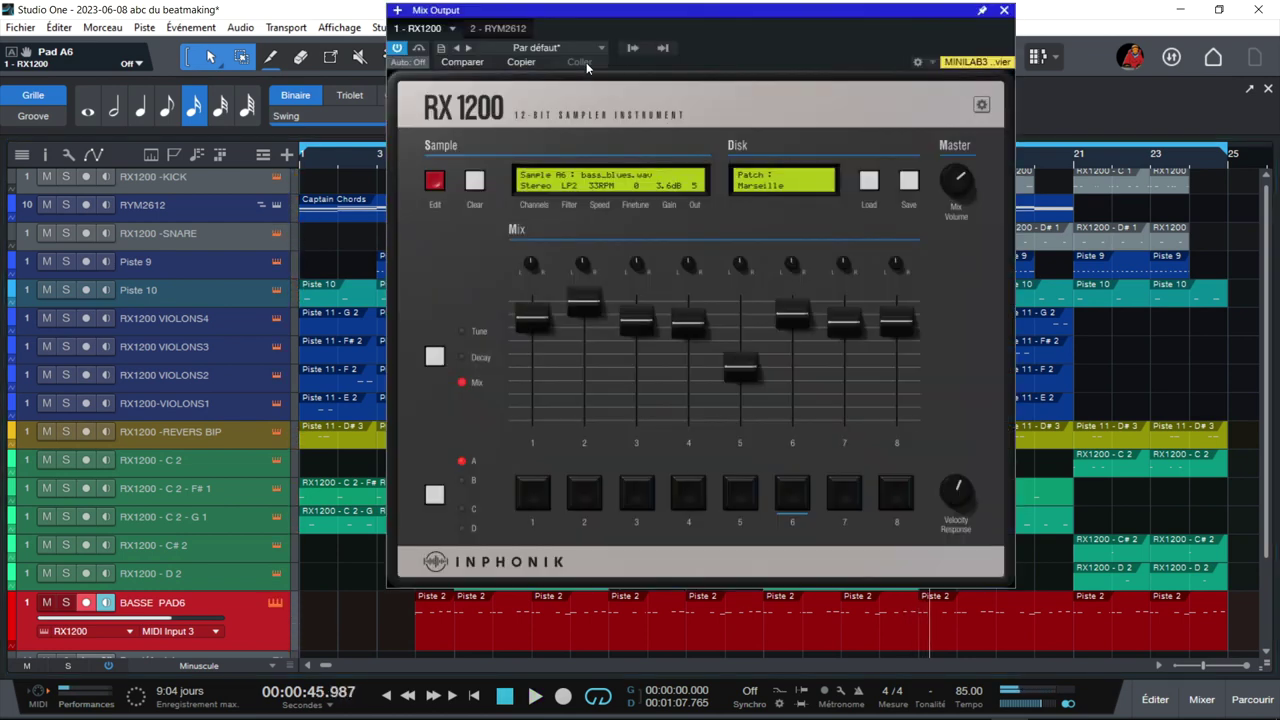
pyautogui.click(632, 48)
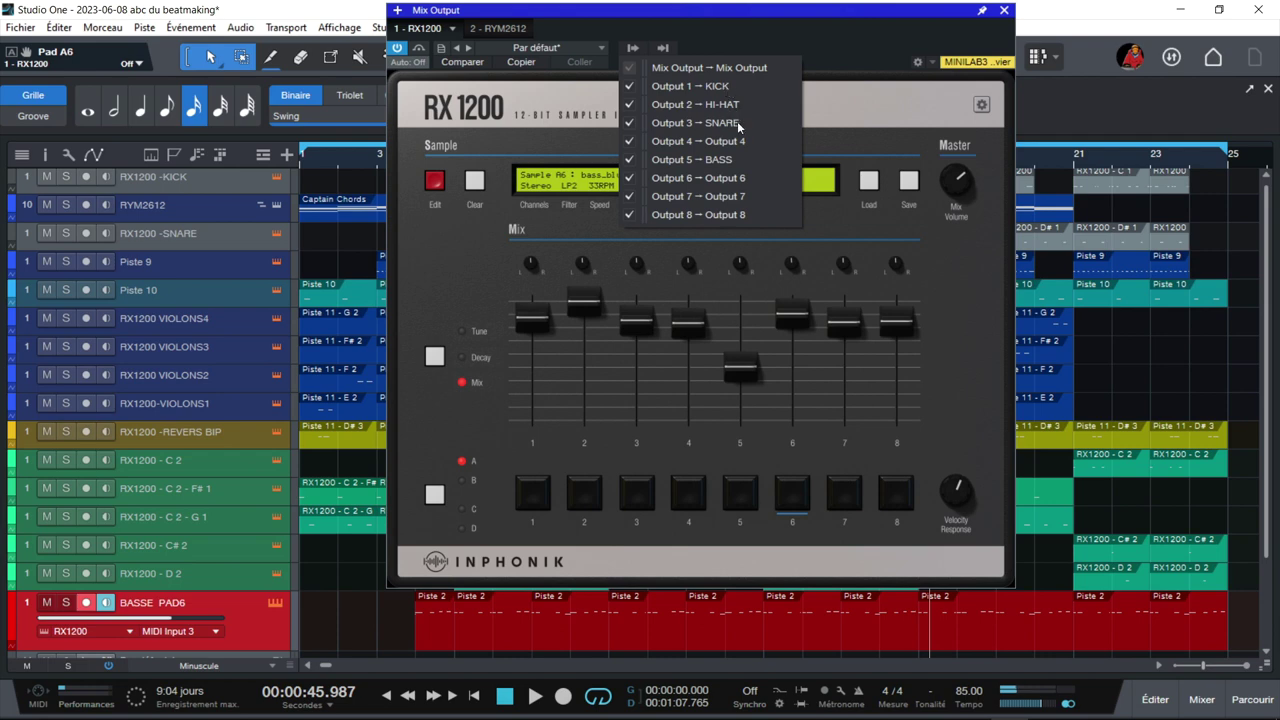
pyautogui.click(1004, 10)
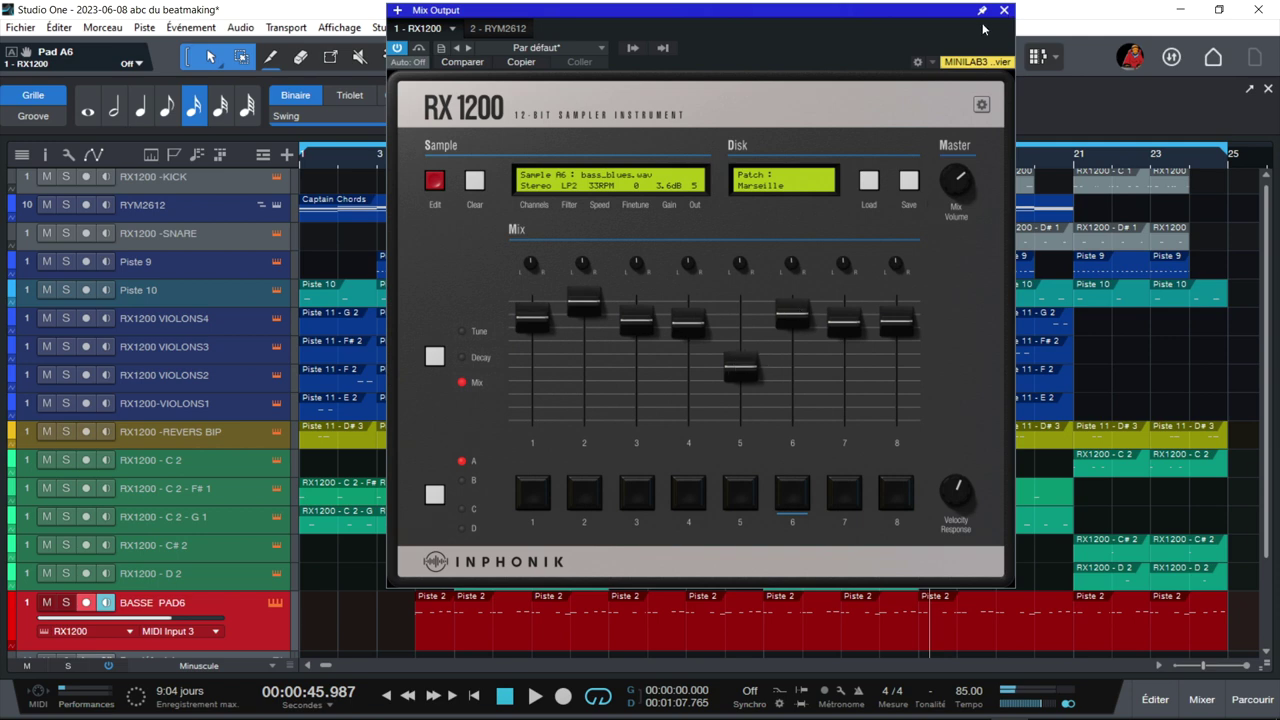
pyautogui.click(1005, 11)
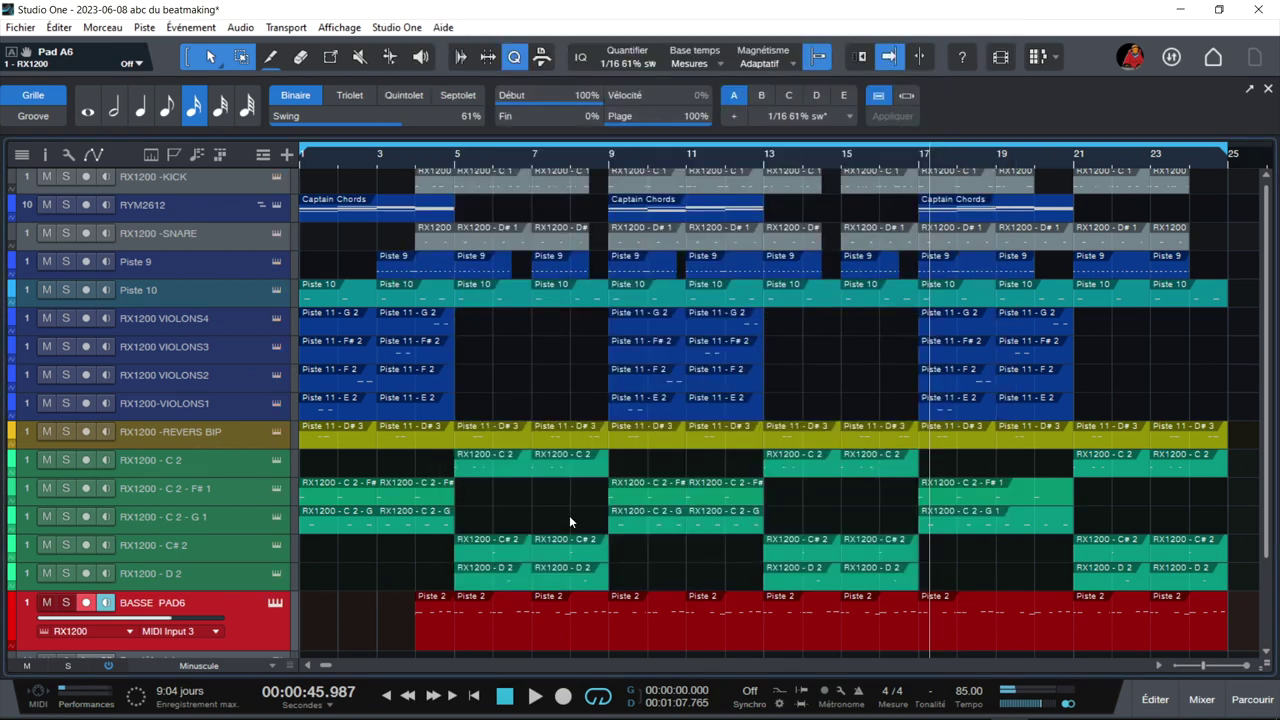
# Audition the RX1200 outputs in the mixer by soloing KICK, HI-HAT, SNARE, Output 4 and BASS cumulatively during playback, and clear all solos
pyautogui.press('F3')
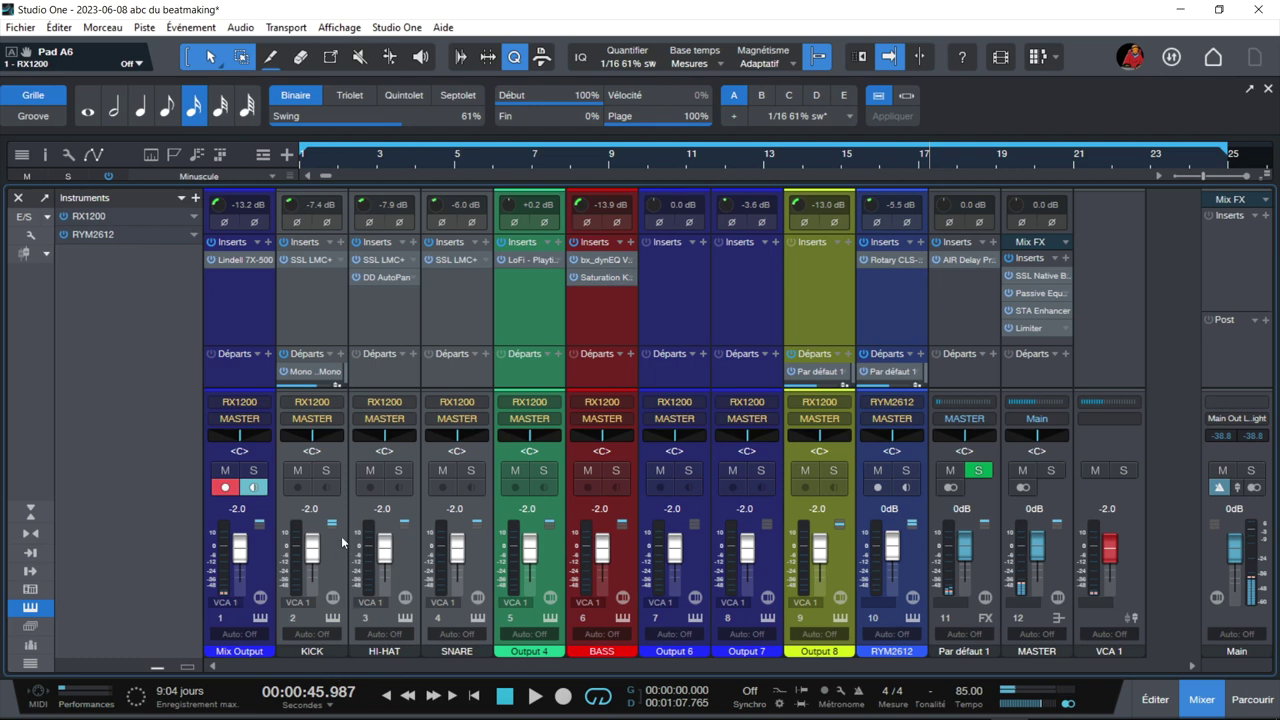
pyautogui.click(325, 471)
pyautogui.press('space')
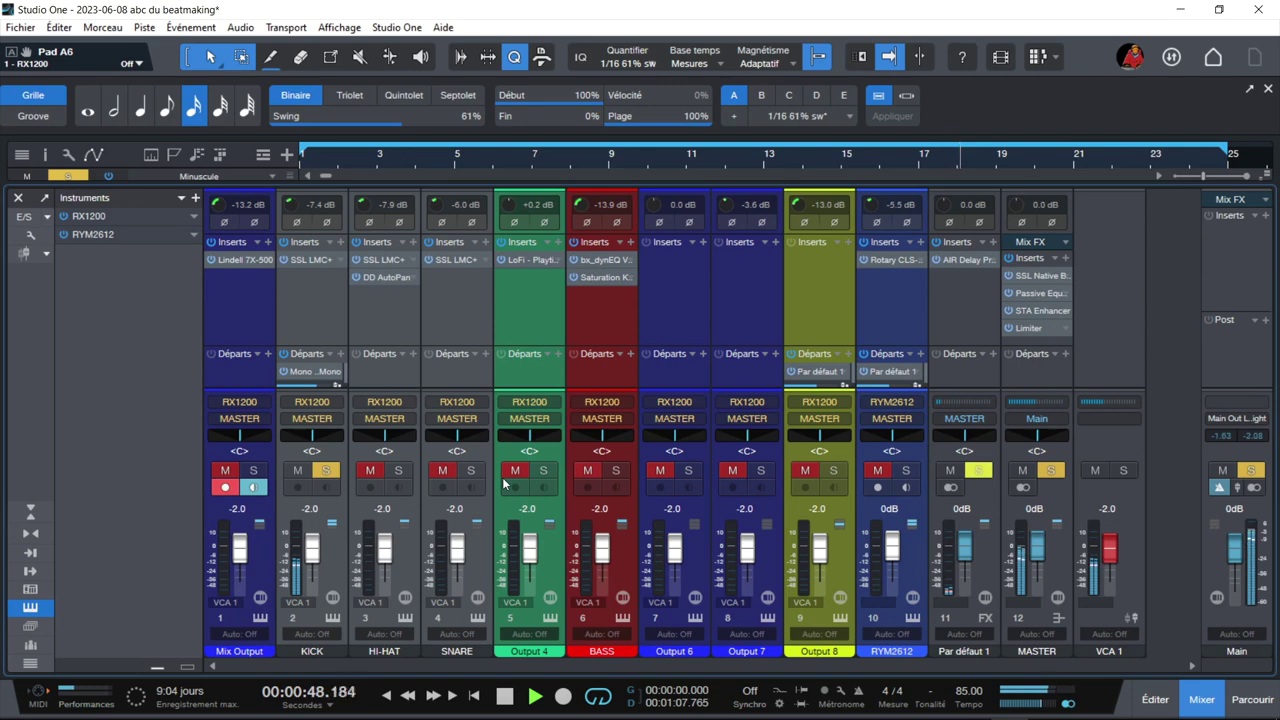
pyautogui.click(399, 472)
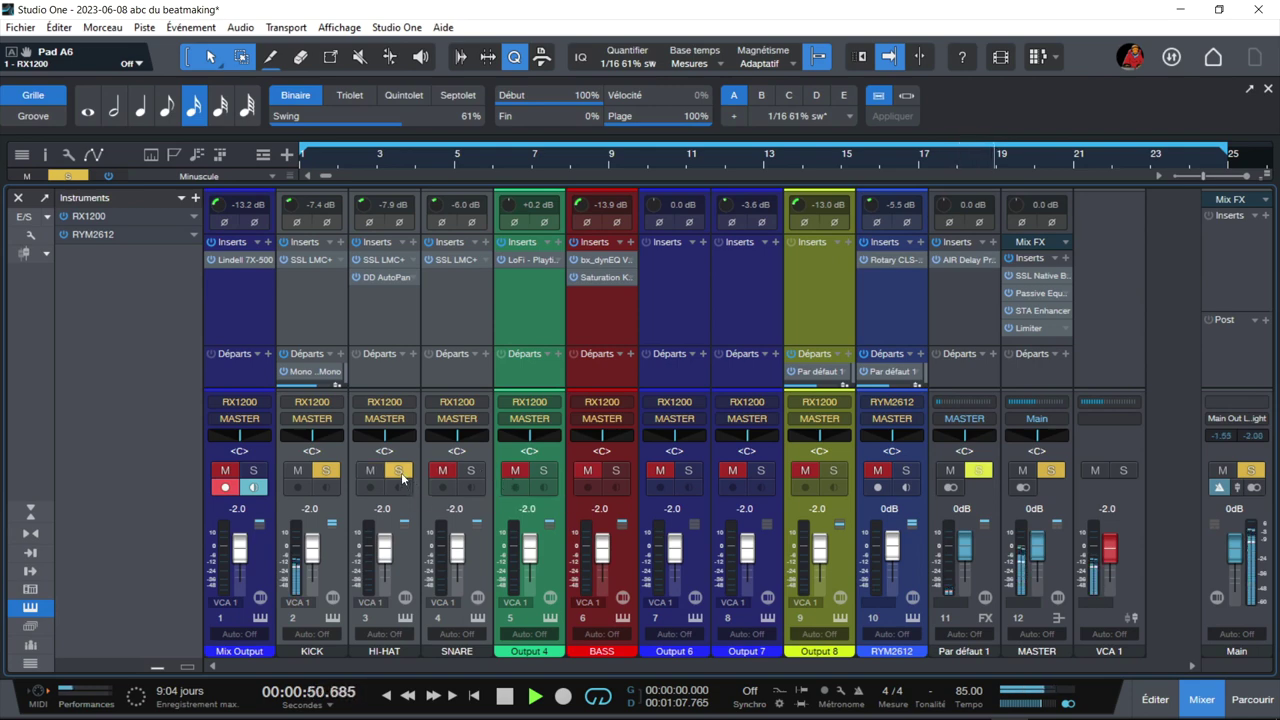
pyautogui.click(472, 472)
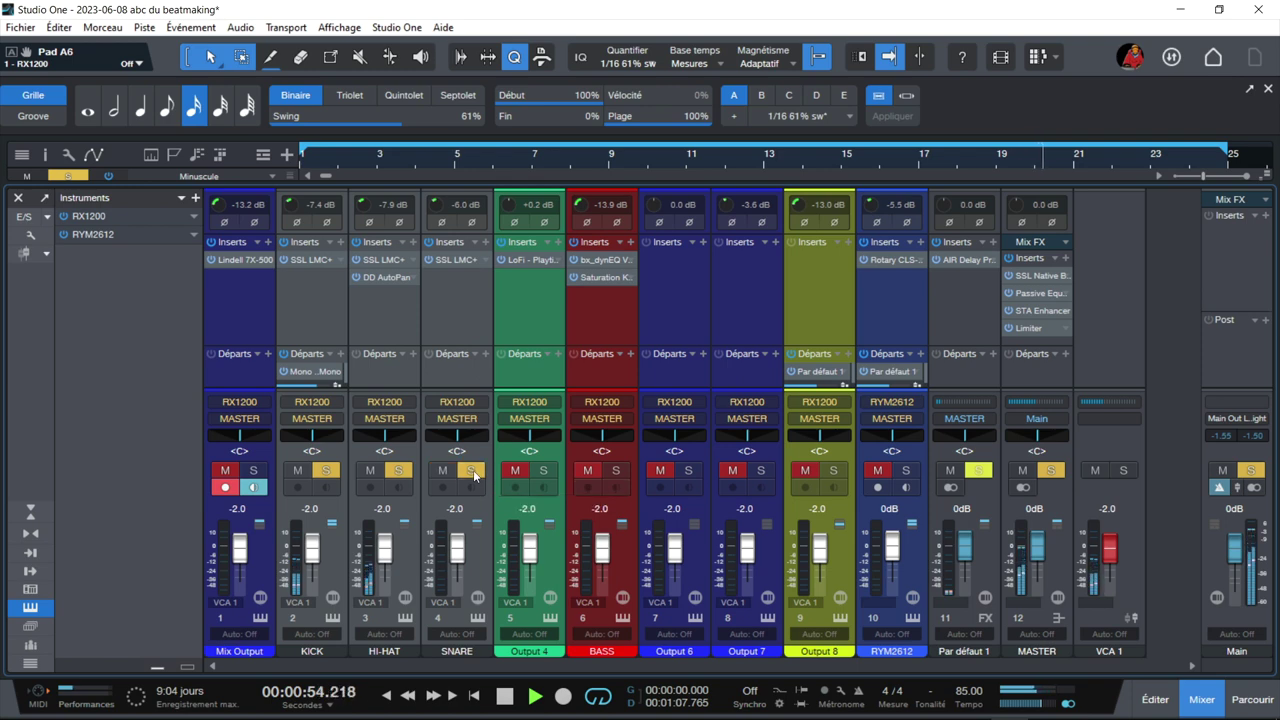
pyautogui.click(545, 471)
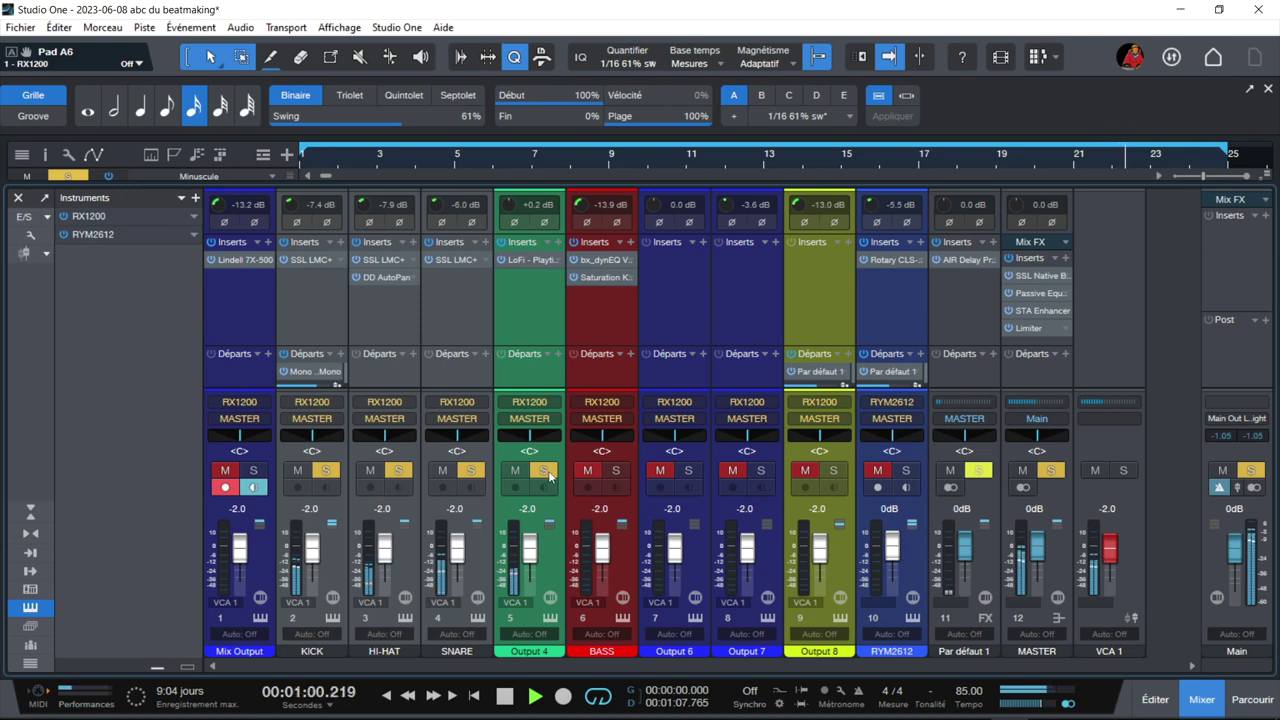
pyautogui.click(615, 471)
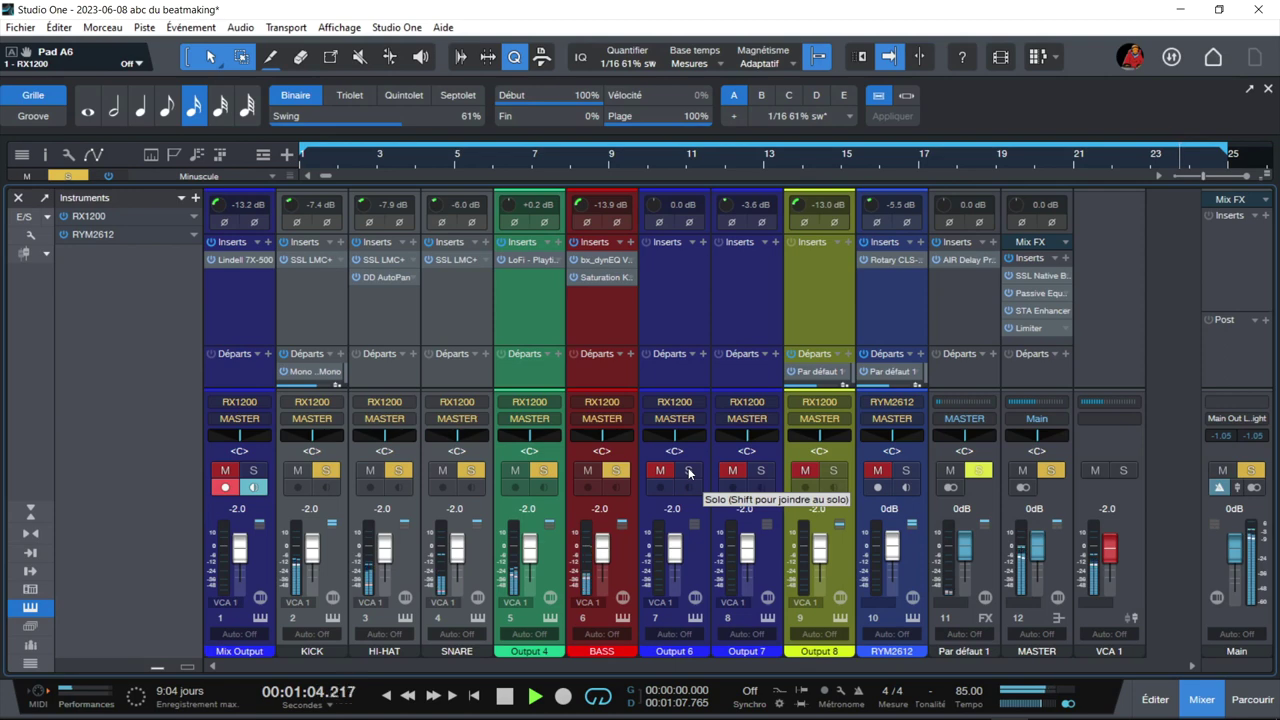
pyautogui.press('space')
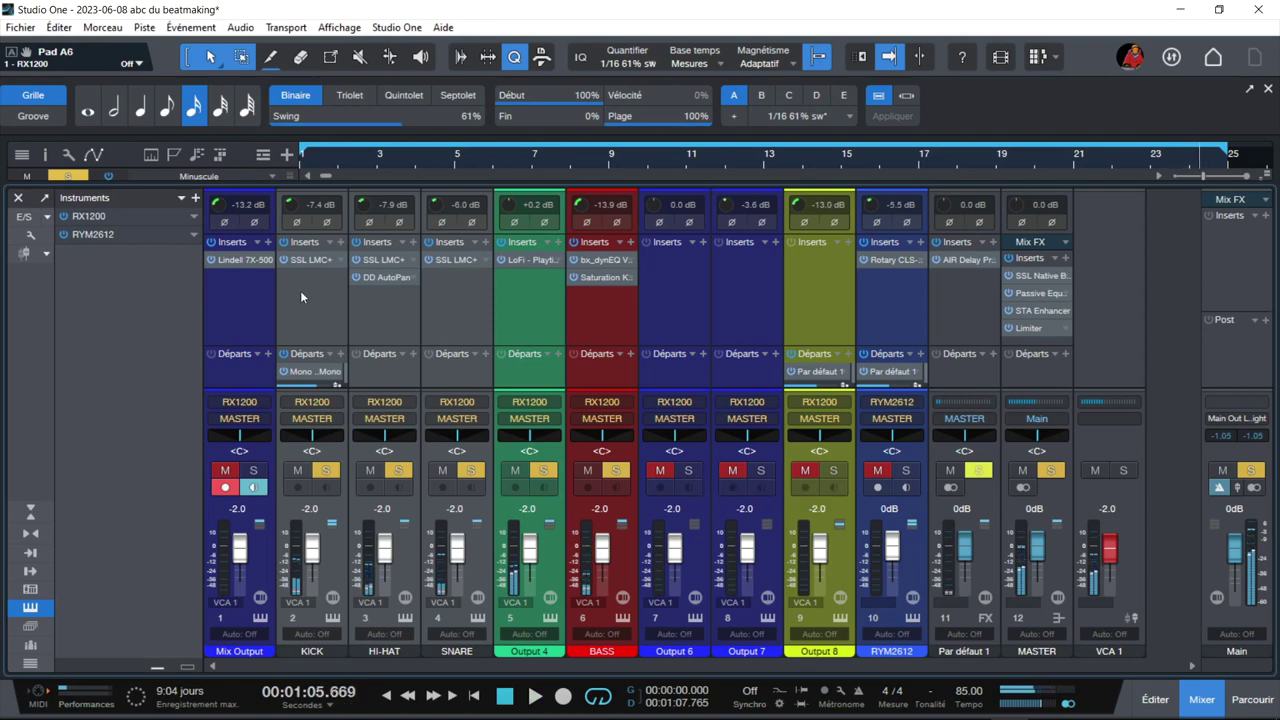
pyautogui.hotkey('shift', 's')
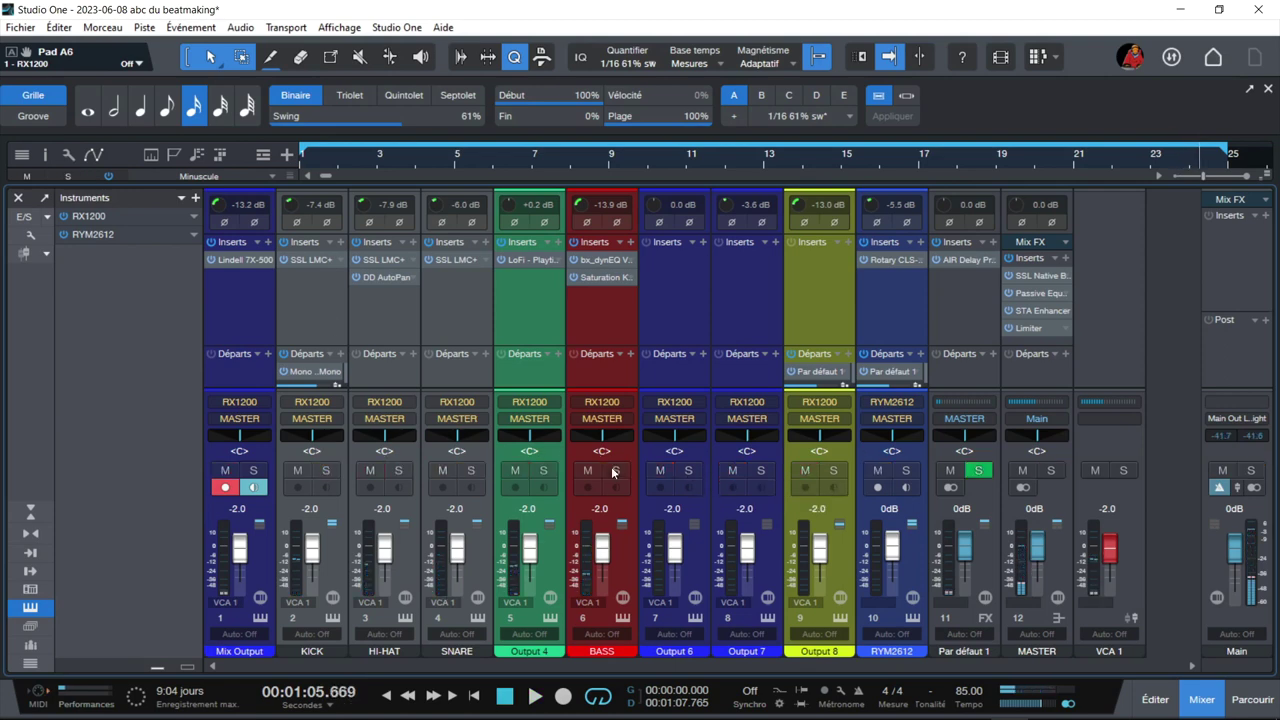
# Audition the Mix Output channel's Lindell 7X-500 compressor, first with the channel soloed and again in the full mix, and stop playback
pyautogui.click(255, 471)
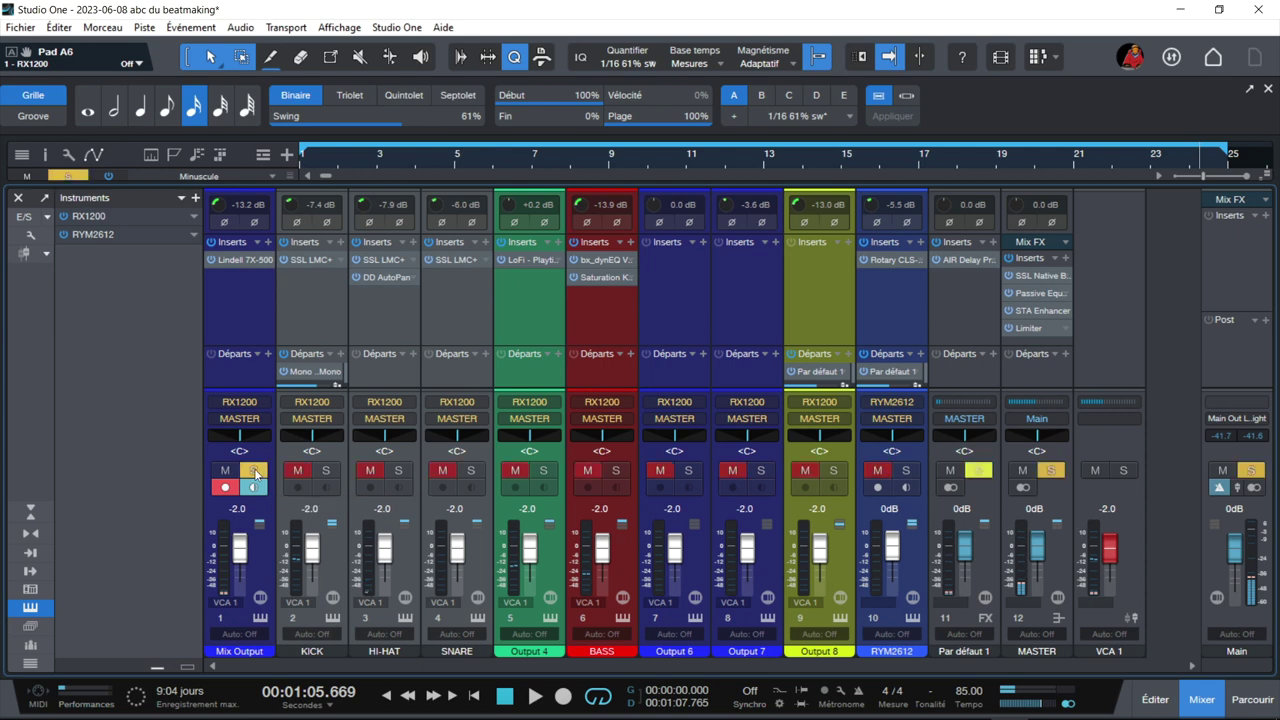
pyautogui.click(229, 261)
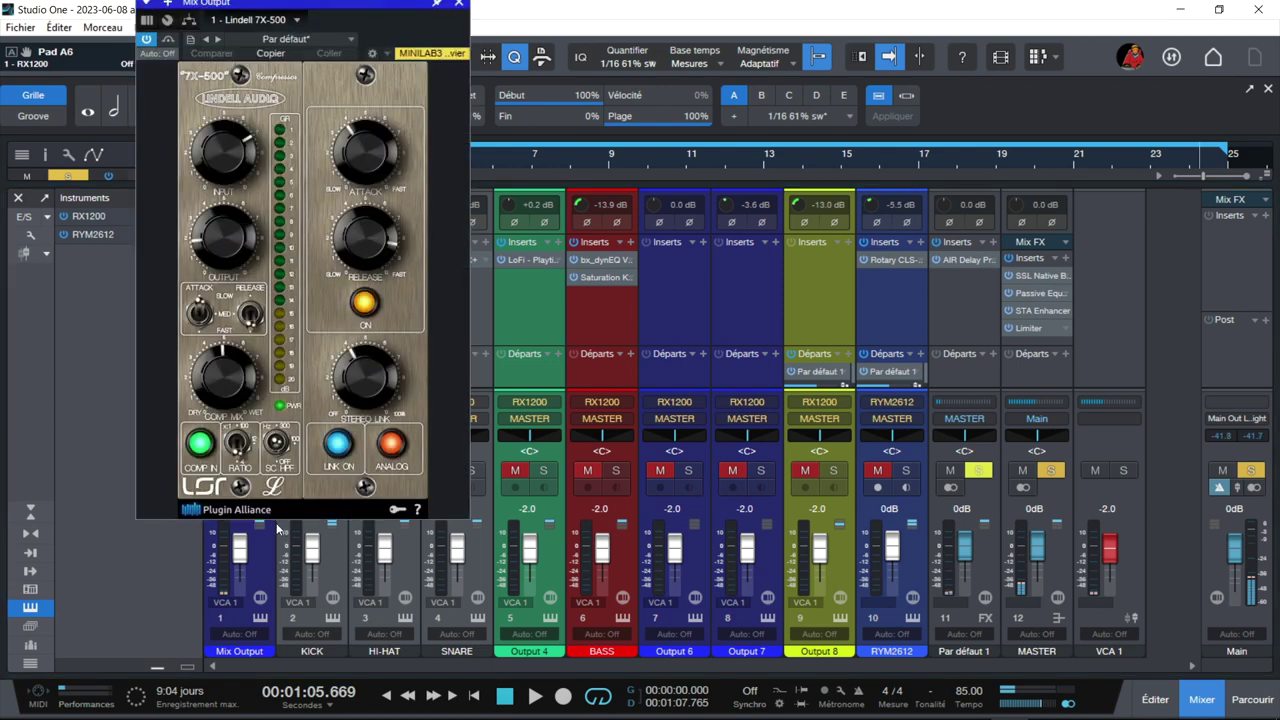
pyautogui.click(261, 564)
pyautogui.moveTo(338, 6); pyautogui.dragTo(463, 19)
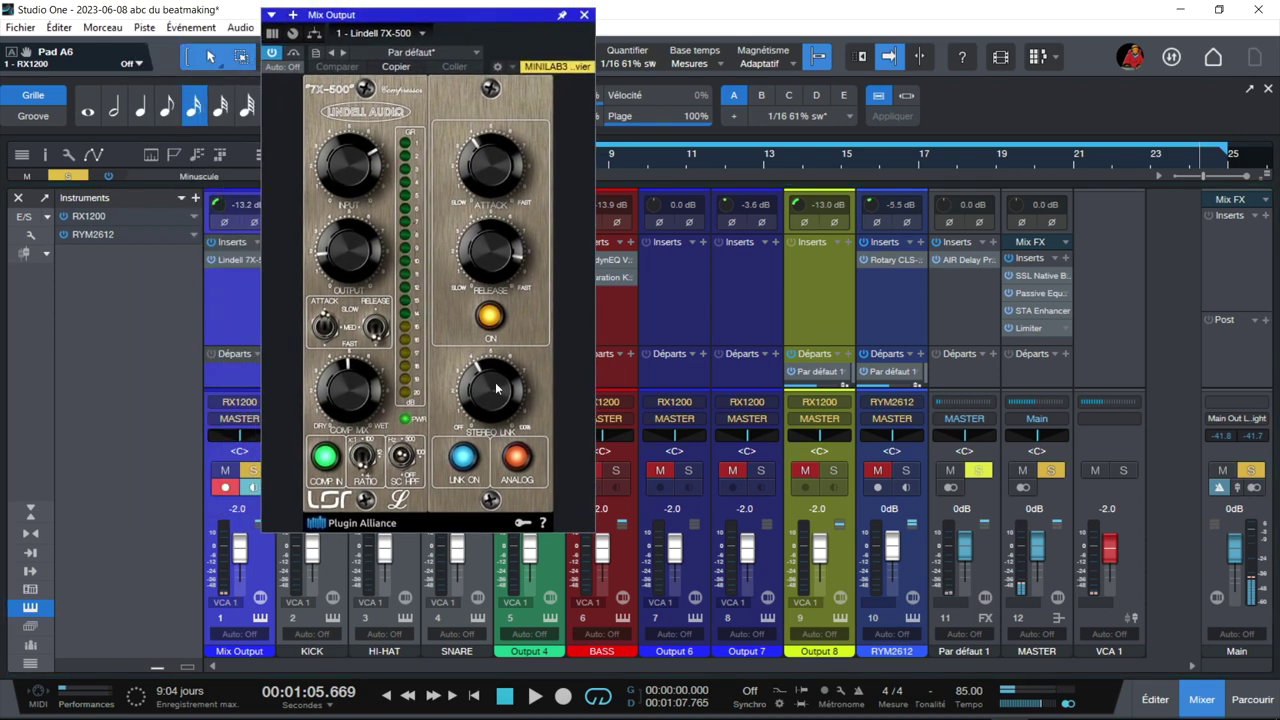
pyautogui.press('space')
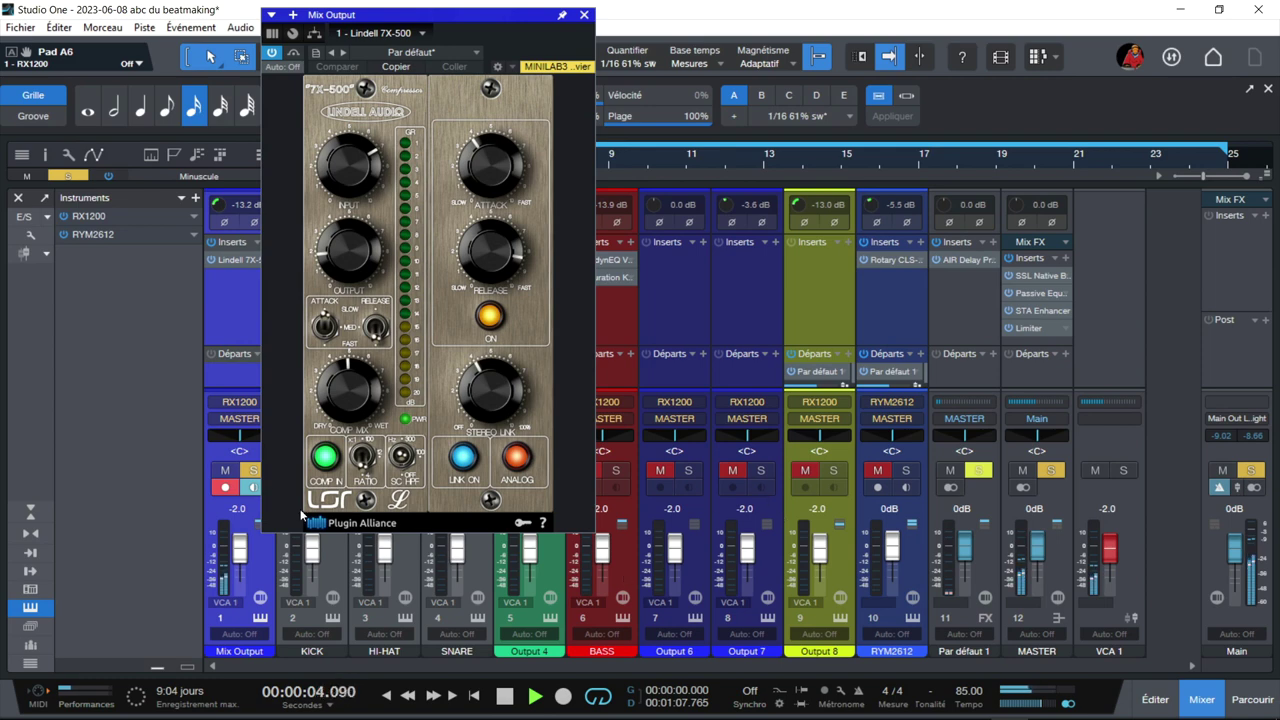
pyautogui.click(250, 473)
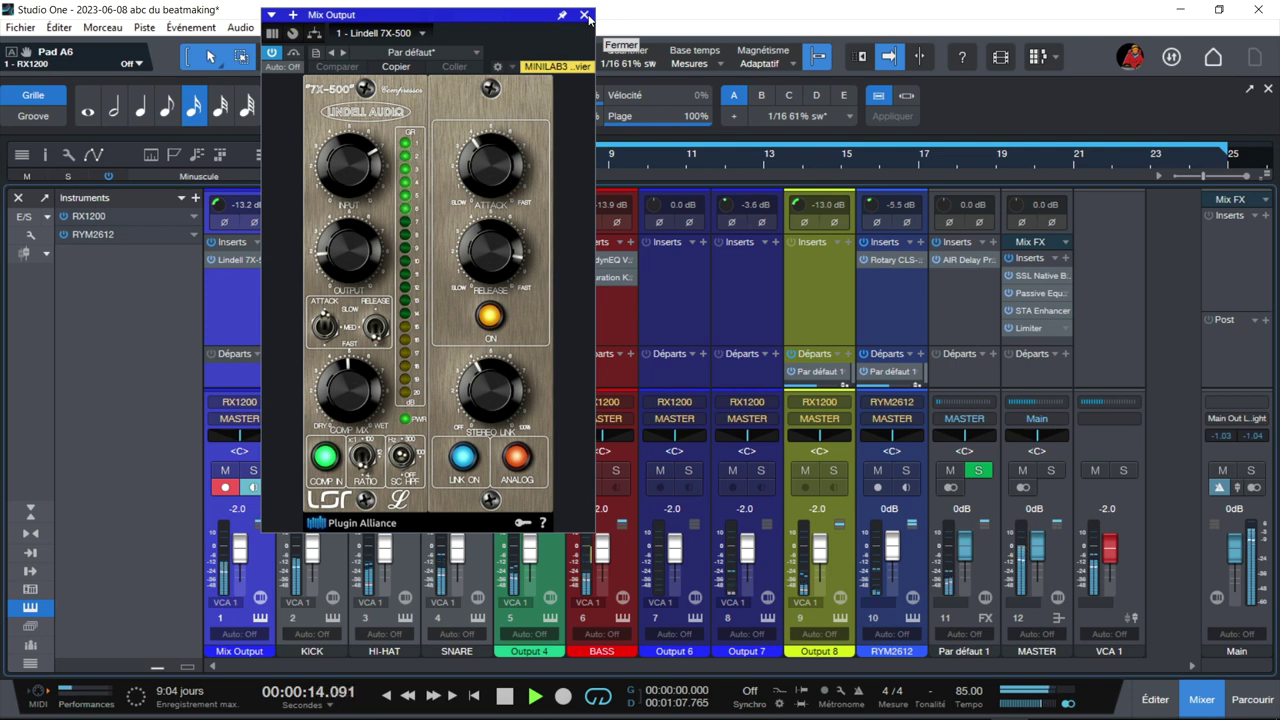
pyautogui.moveTo(496, 20); pyautogui.dragTo(961, 39)
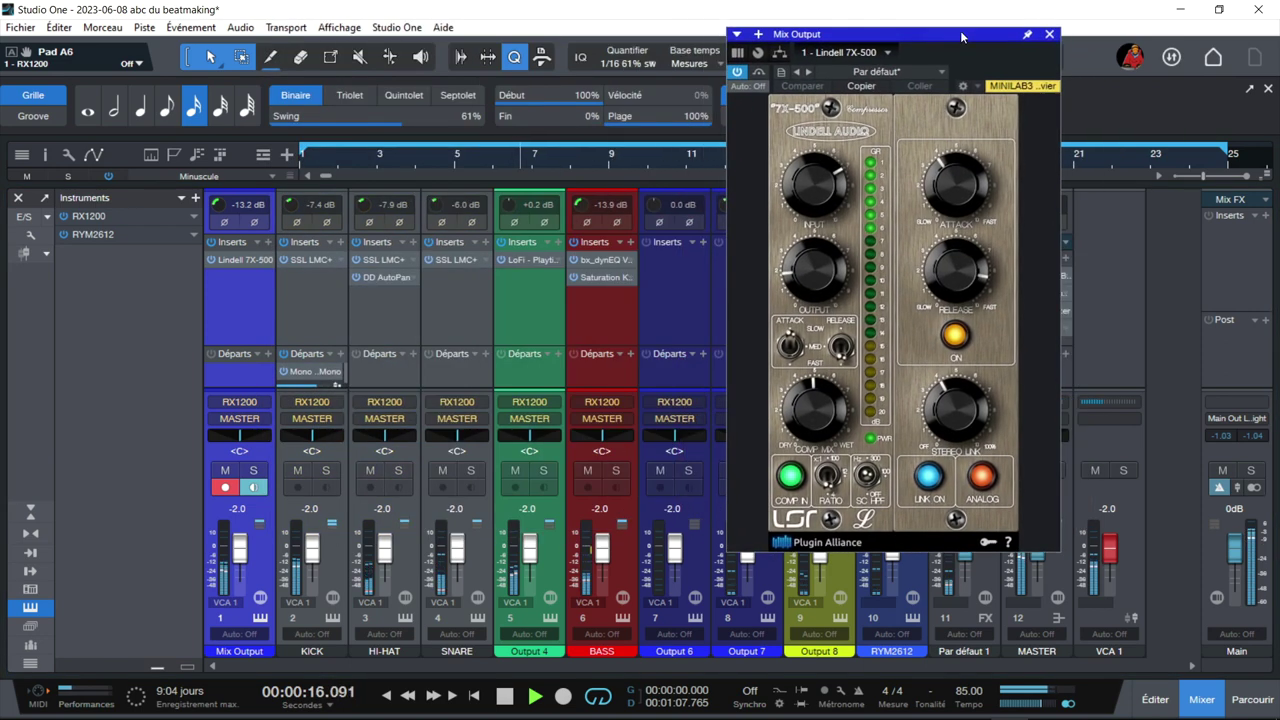
pyautogui.press('space')
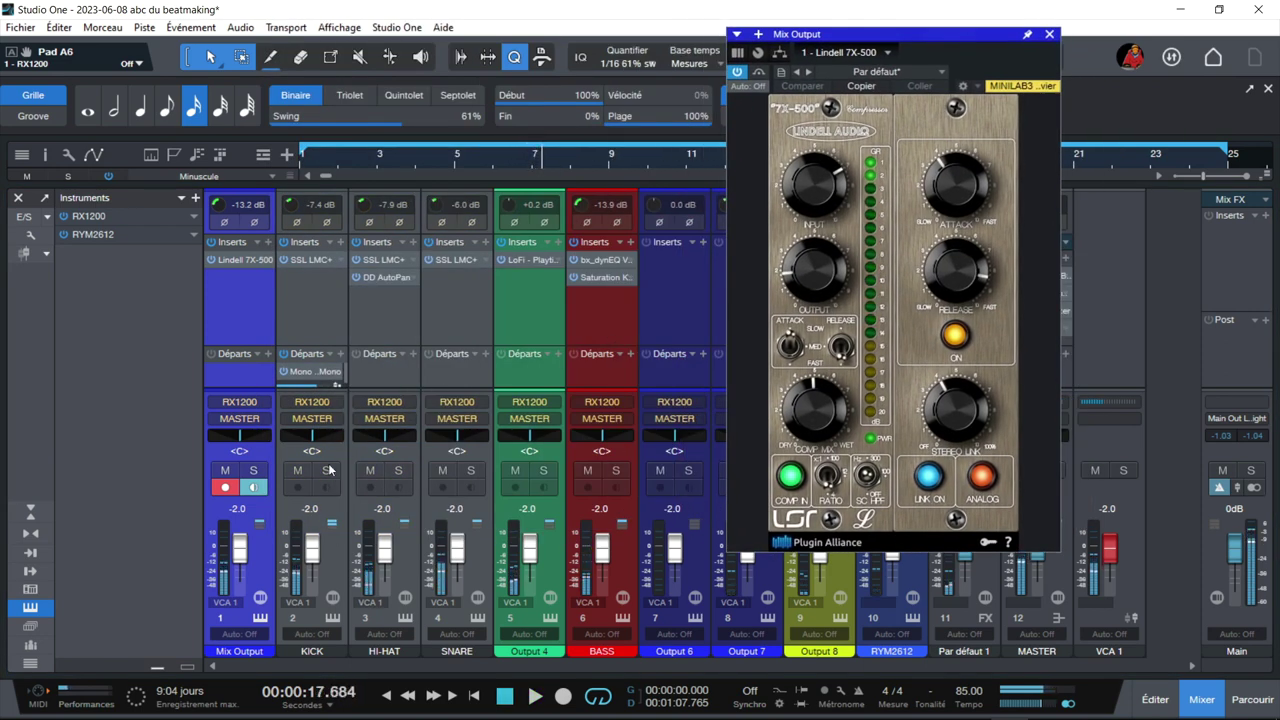
# Solo the KICK channel and examine its SSL LMC+ compressor during playback, with its window placed above the mixer faders
pyautogui.click(326, 470)
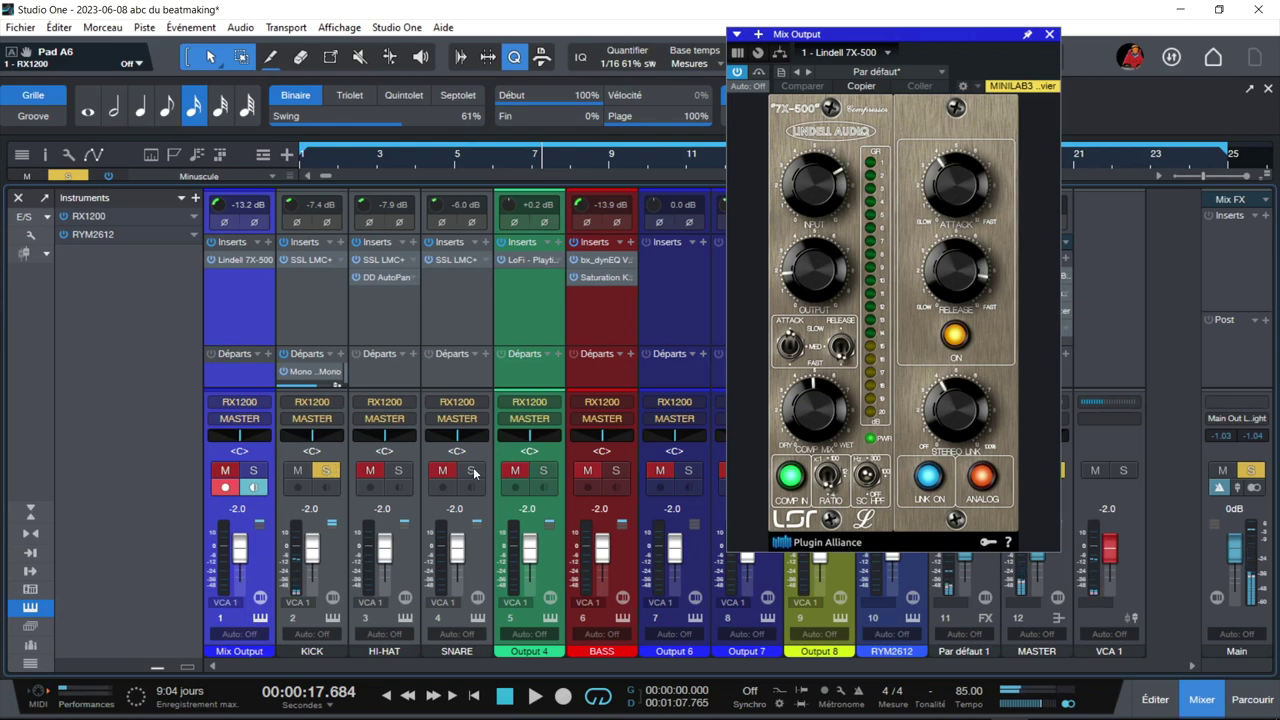
pyautogui.click(313, 262)
pyautogui.moveTo(990, 35); pyautogui.dragTo(407, 116)
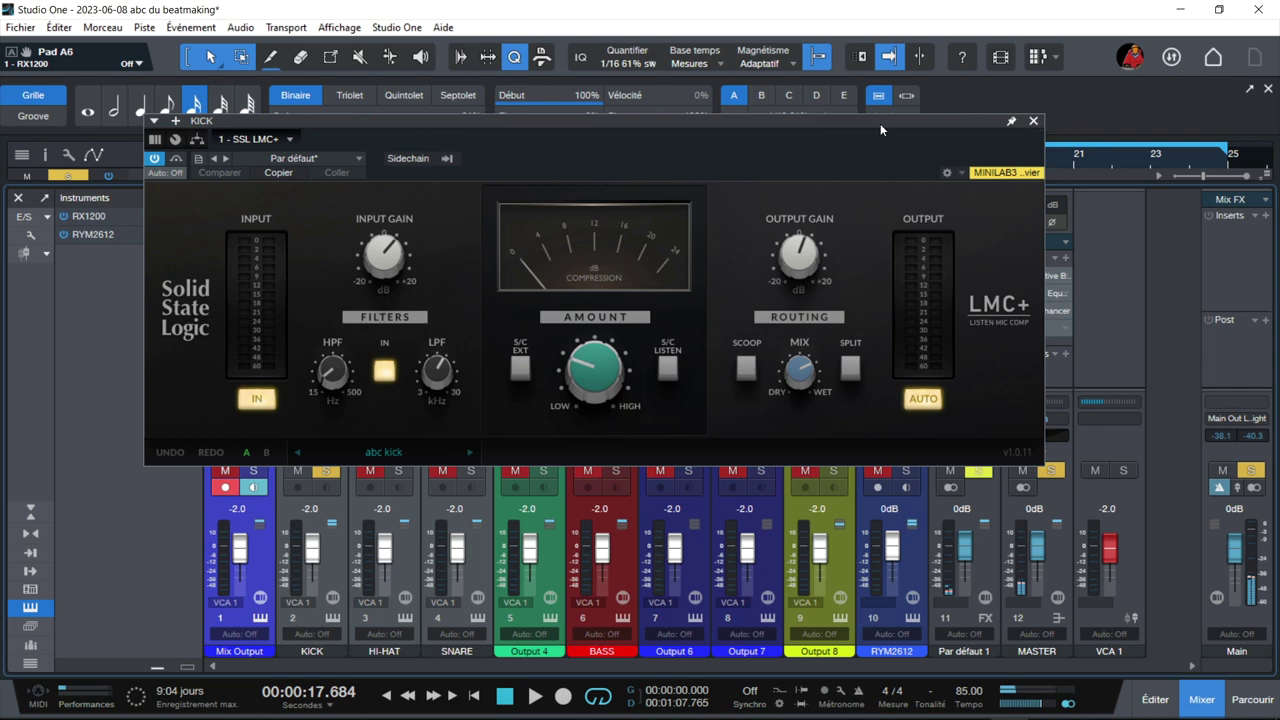
pyautogui.moveTo(771, 120); pyautogui.dragTo(999, 31)
pyautogui.press('space')
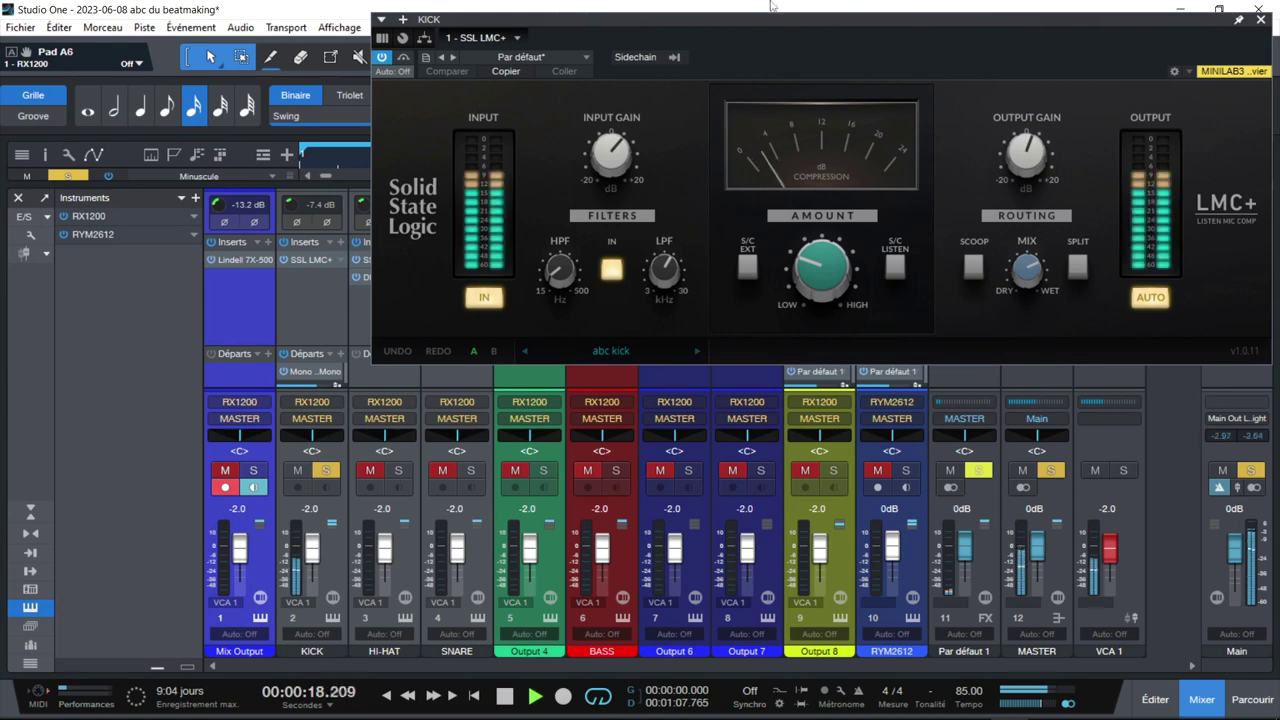
pyautogui.moveTo(761, 16); pyautogui.dragTo(580, 76)
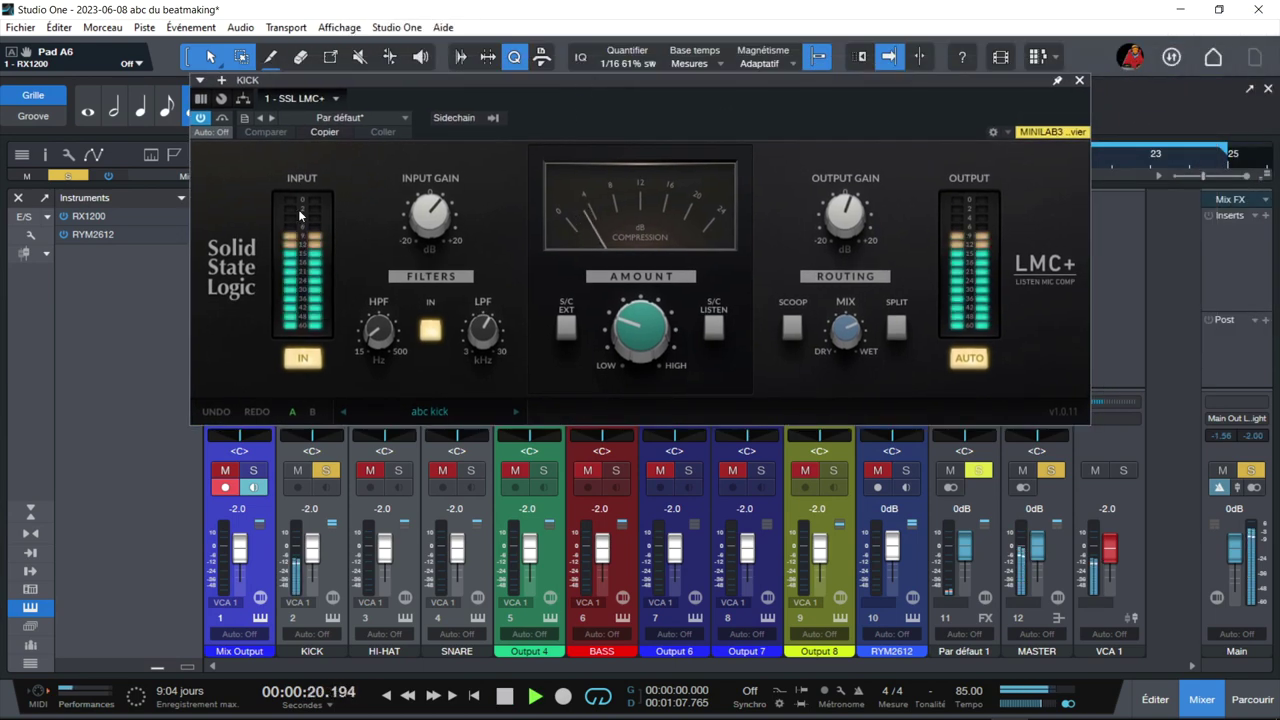
# Compare the soloed kick with its SSL LMC+ compressor bypassed and active, and close the plug-in window
pyautogui.click(222, 120)
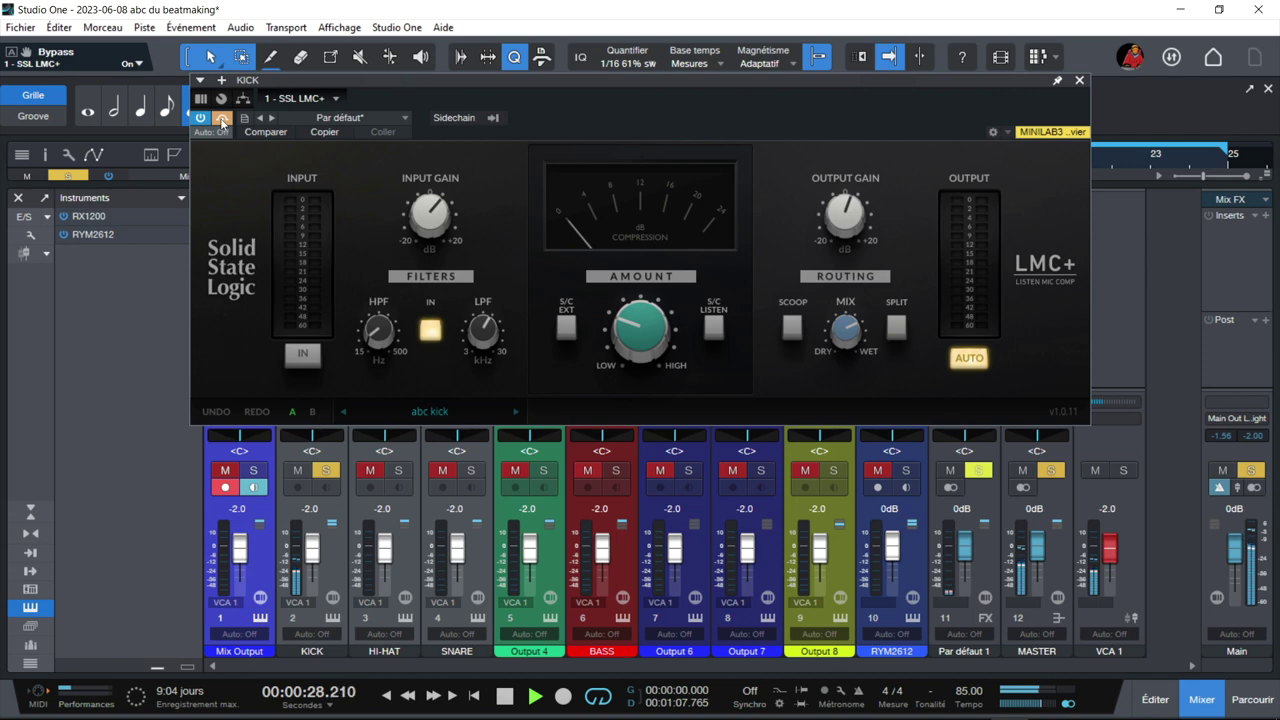
pyautogui.click(222, 120)
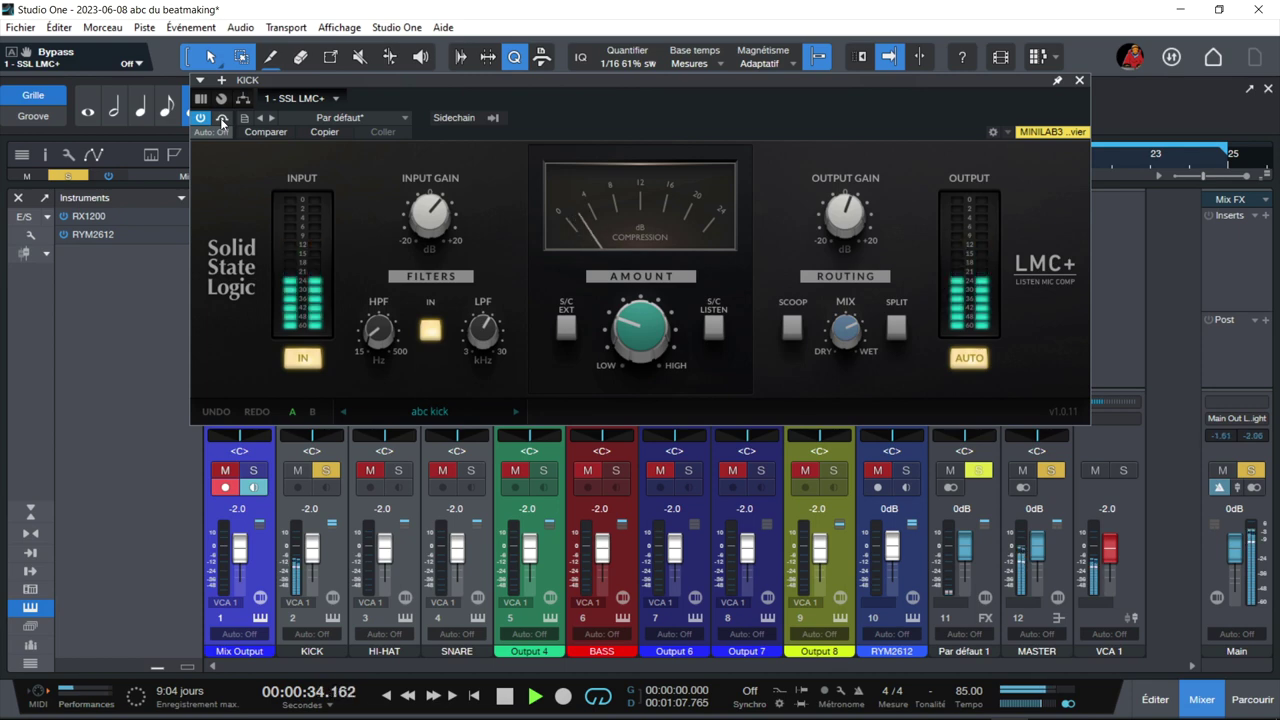
pyautogui.click(1079, 80)
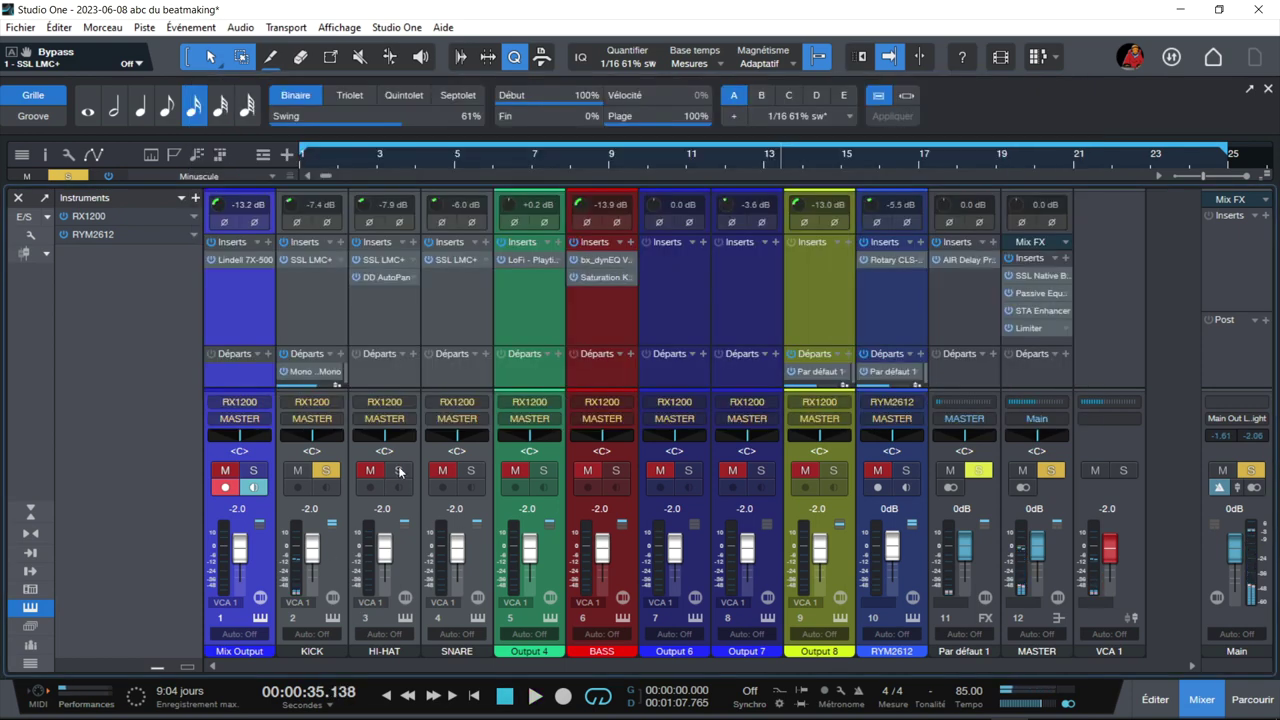
# Solo the HI-HAT channel instead of KICK and examine its SSL LMC+ compressor during playback
pyautogui.click(400, 470)
pyautogui.click(325, 471)
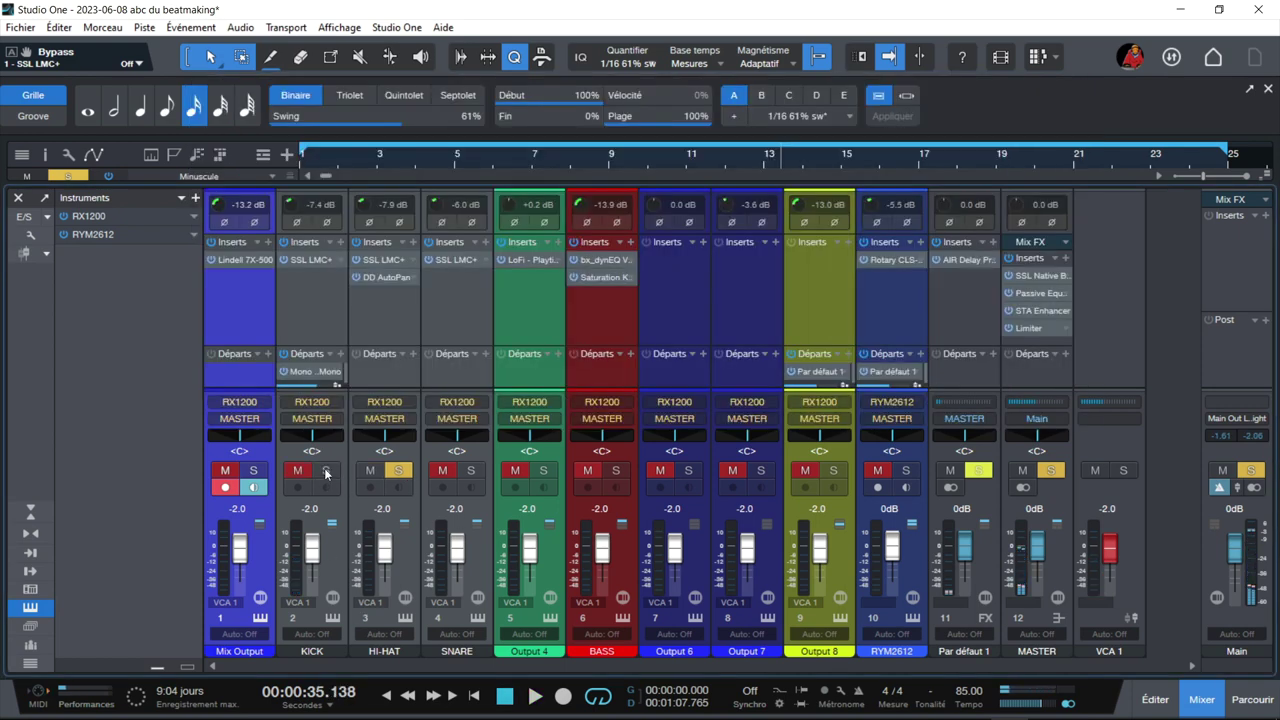
pyautogui.press('space')
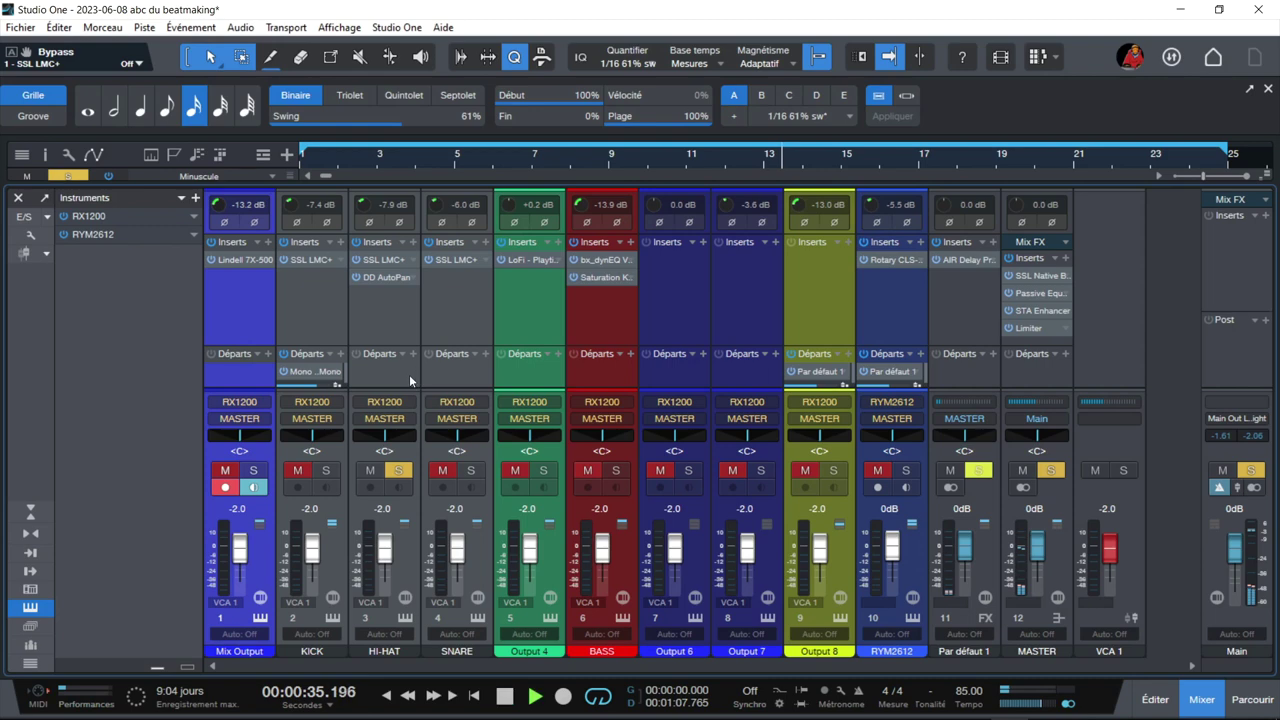
pyautogui.click(384, 260)
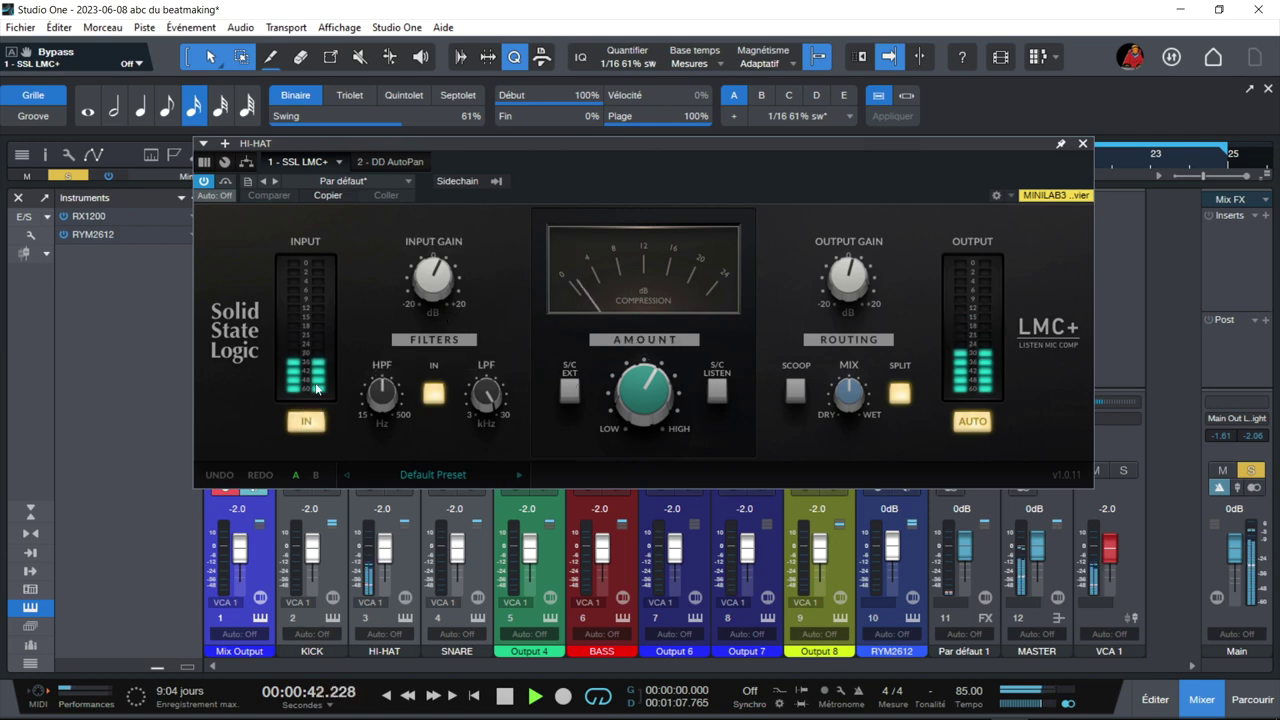
# Compare the hi-hat with its SSL LMC+ bypassed and active, close the plug-in window, and stop playback with the channel unsoloed
pyautogui.click(224, 181)
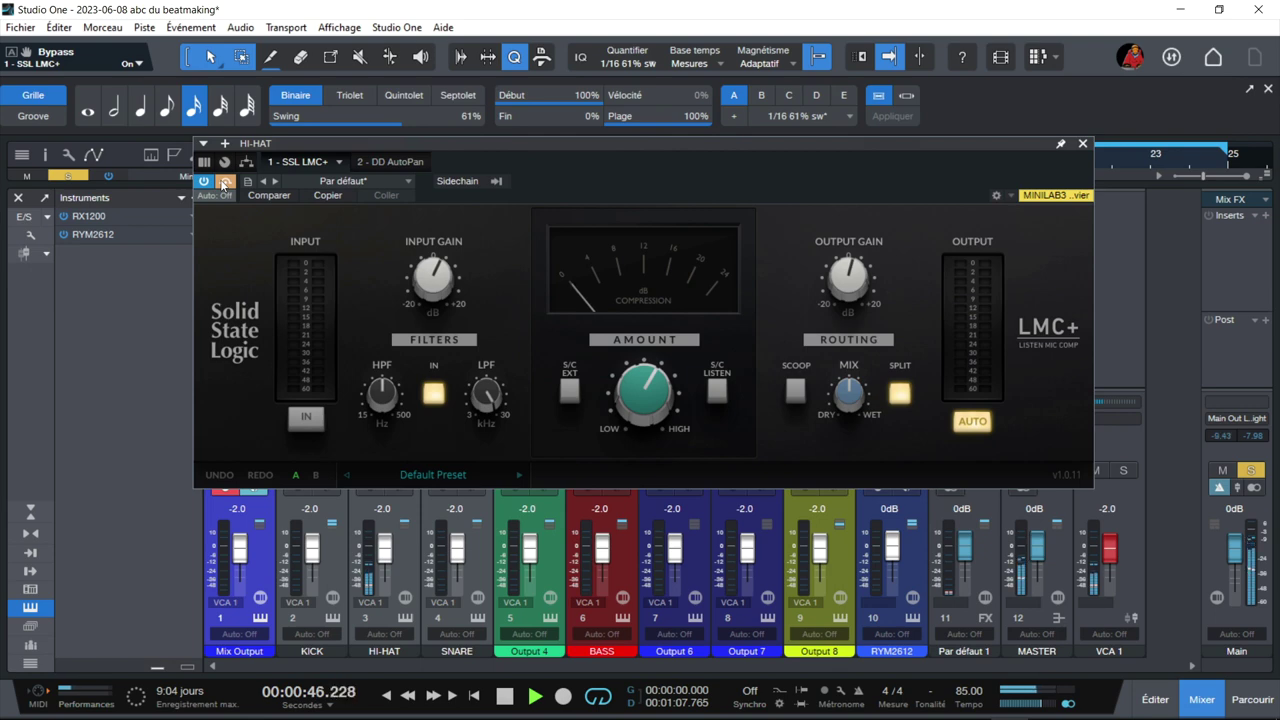
pyautogui.click(224, 181)
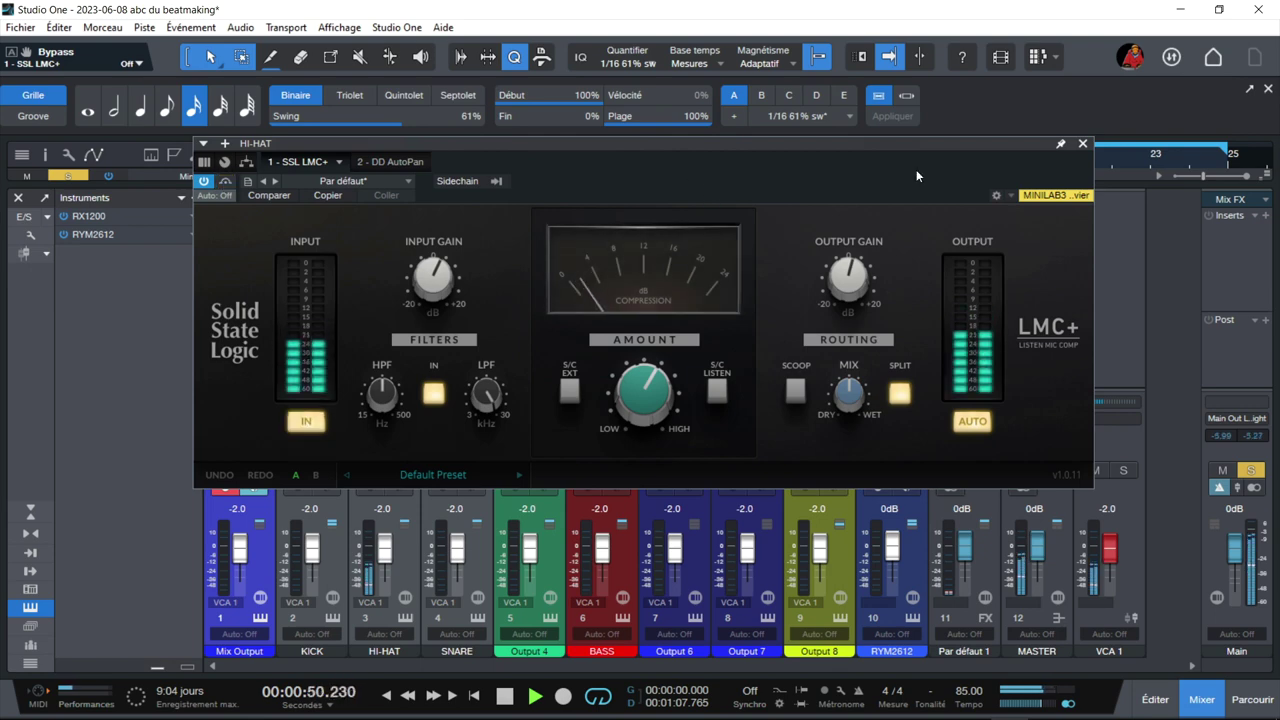
pyautogui.click(1083, 146)
pyautogui.press('space')
pyautogui.click(399, 471)
pyautogui.click(405, 476)
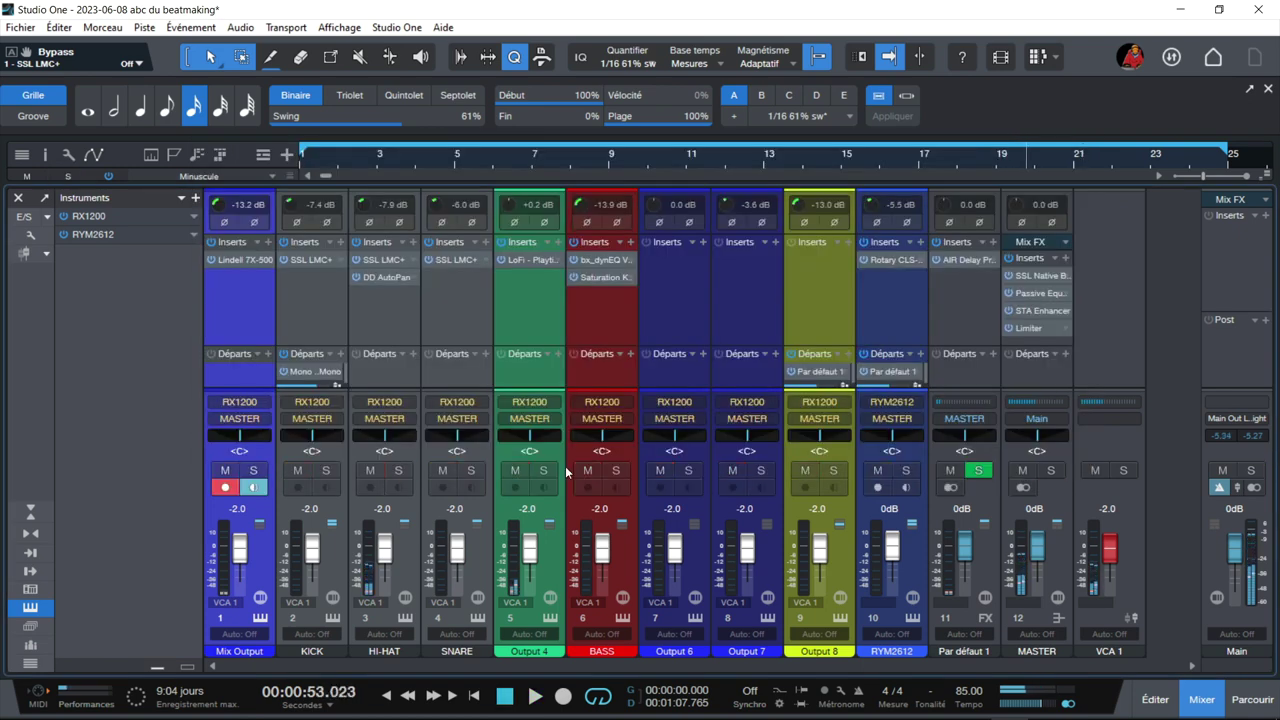
# Solo the SNARE channel during playback and compare its SSL LMC+ compressor bypassed and active
pyautogui.click(469, 472)
pyautogui.press('space')
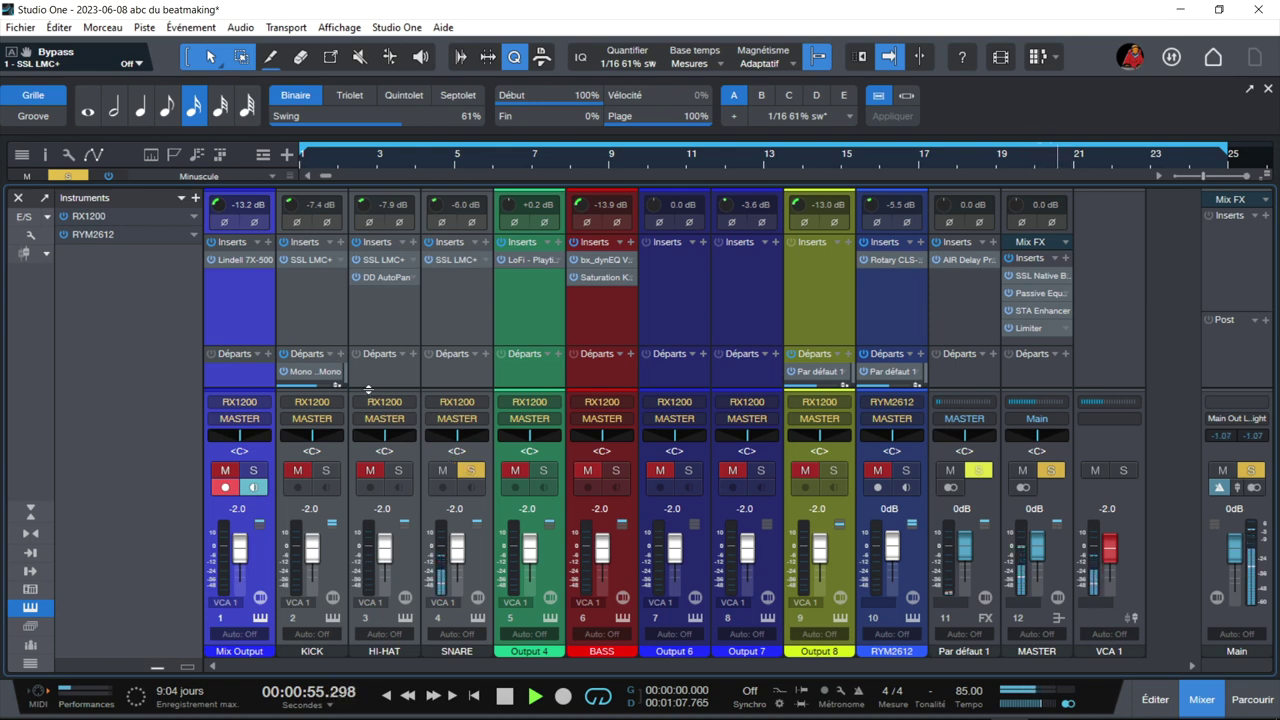
pyautogui.click(378, 261)
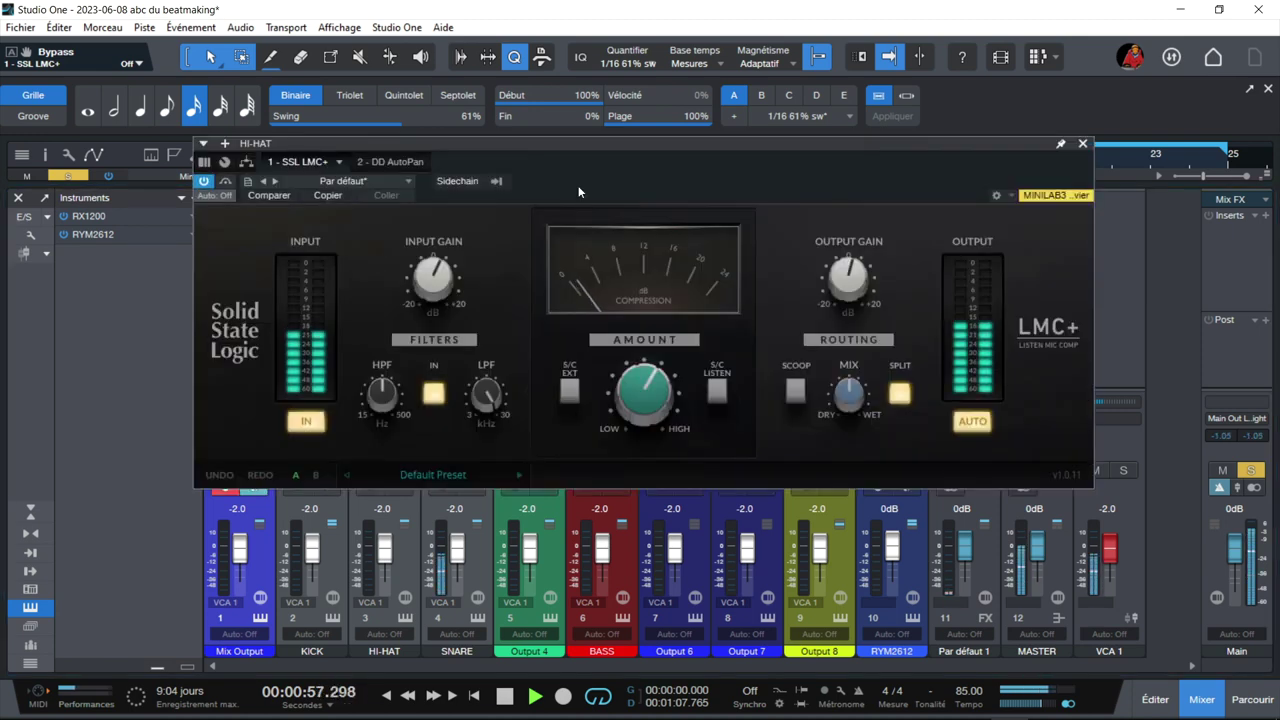
pyautogui.click(1082, 143)
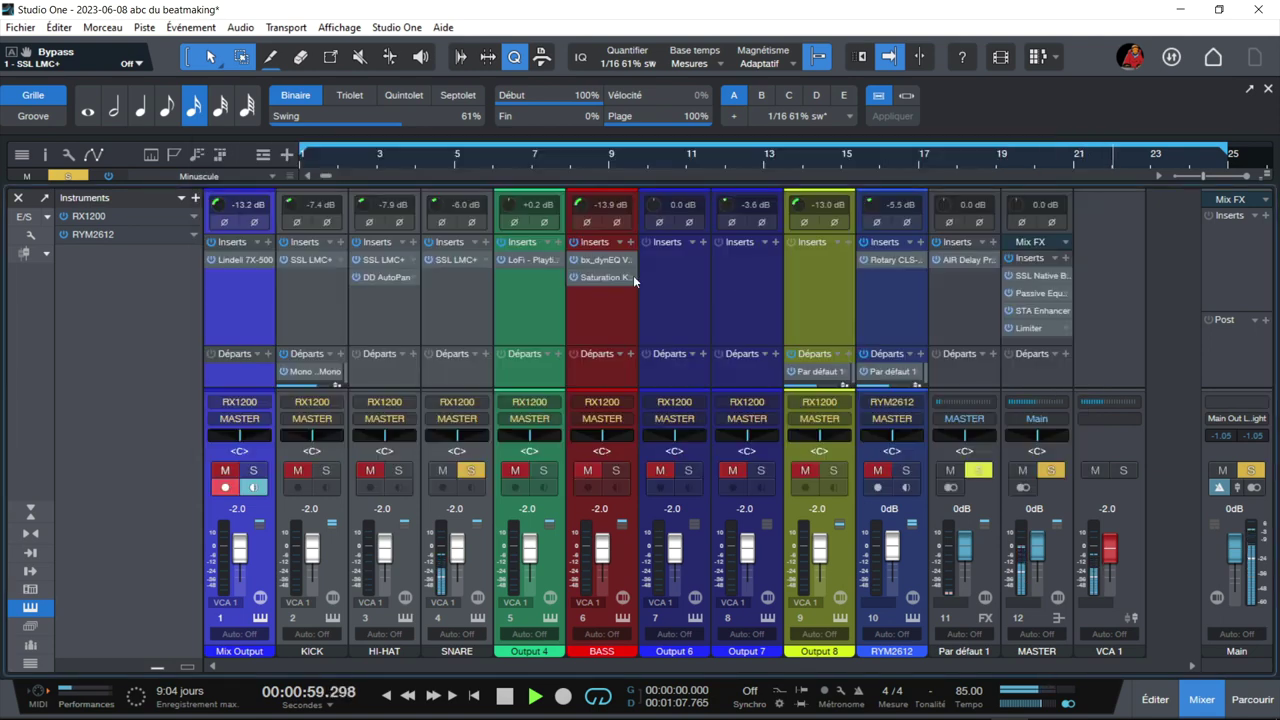
pyautogui.click(456, 260)
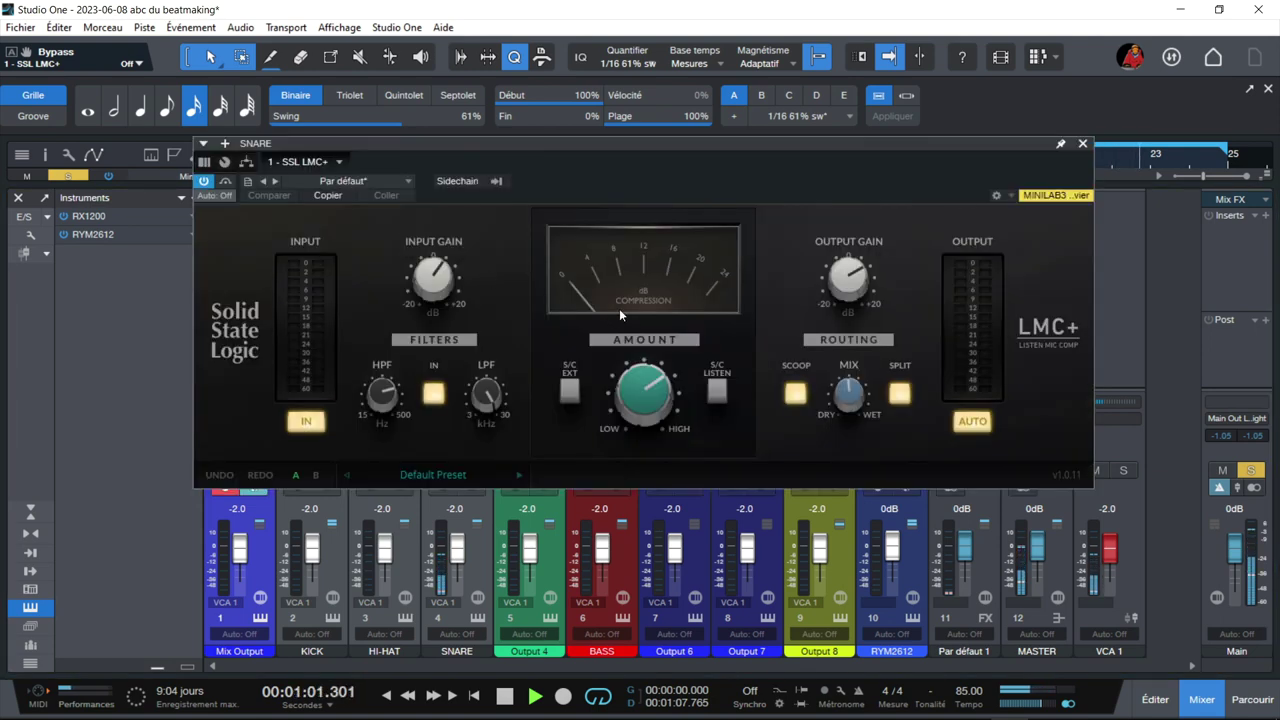
pyautogui.click(225, 183)
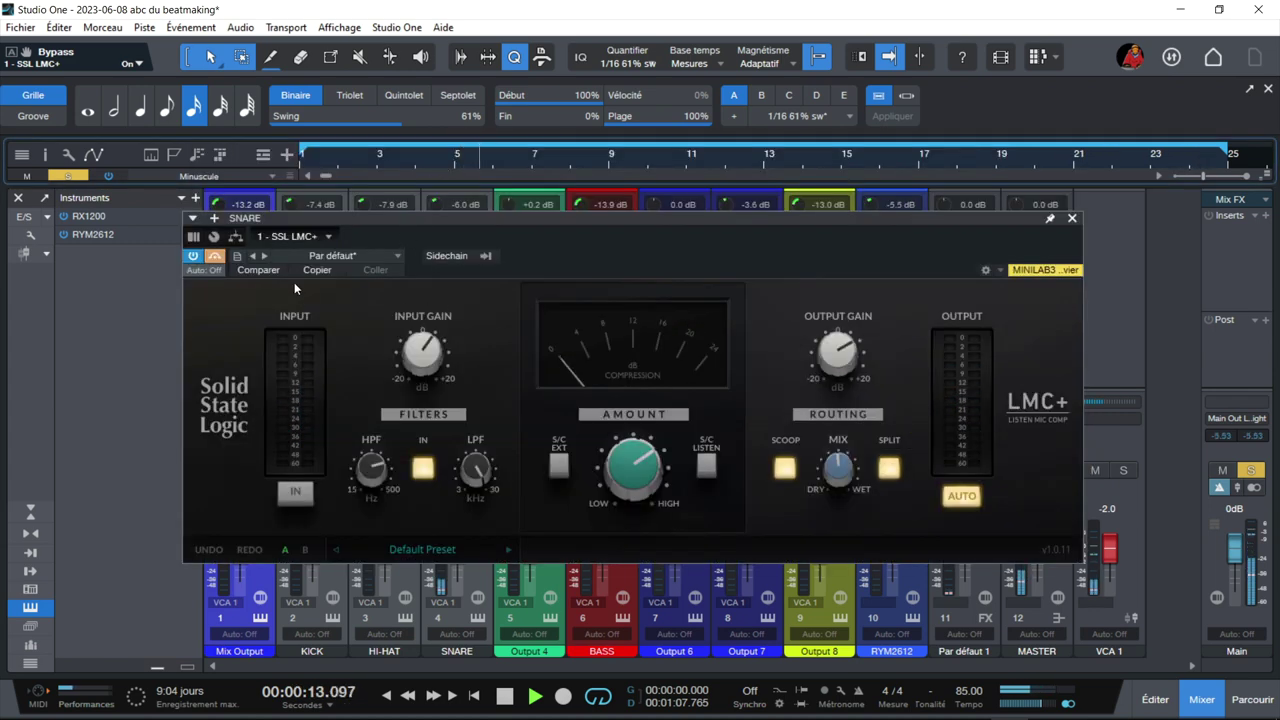
pyautogui.click(213, 257)
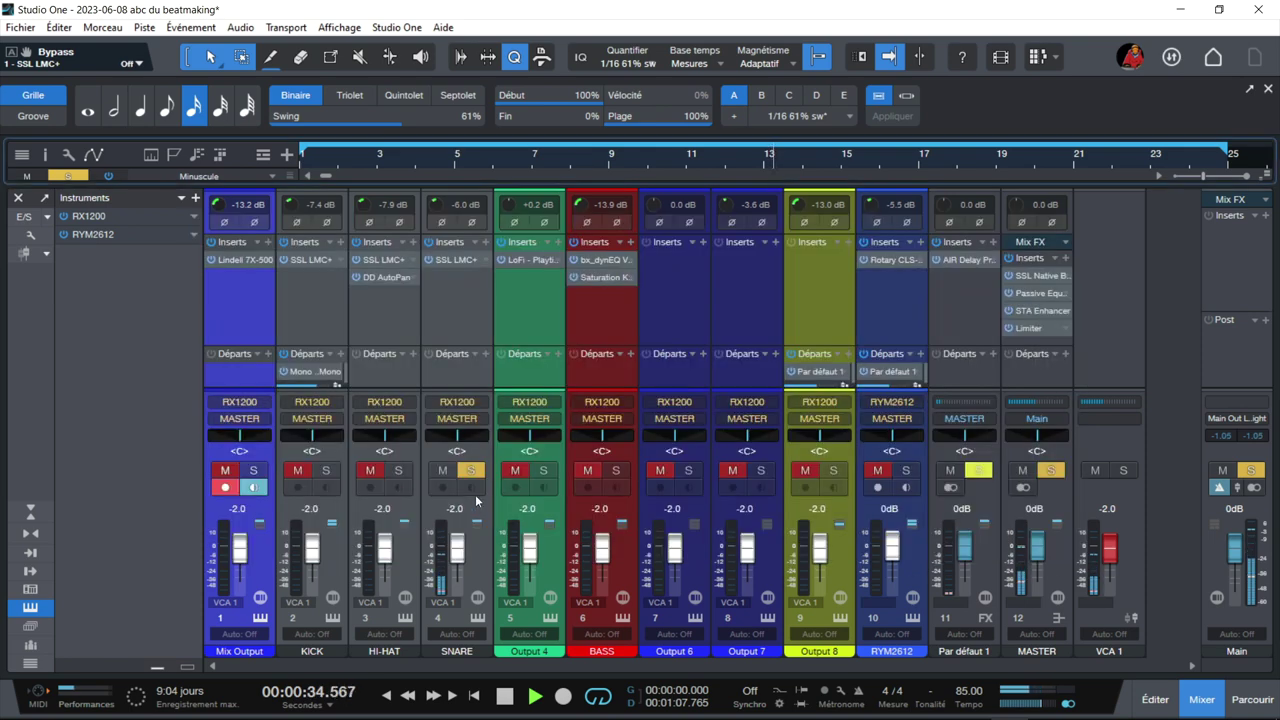
# Add the HI-HAT, KICK and BASS channels to the solo alongside SNARE
pyautogui.click(396, 472)
pyautogui.click(326, 471)
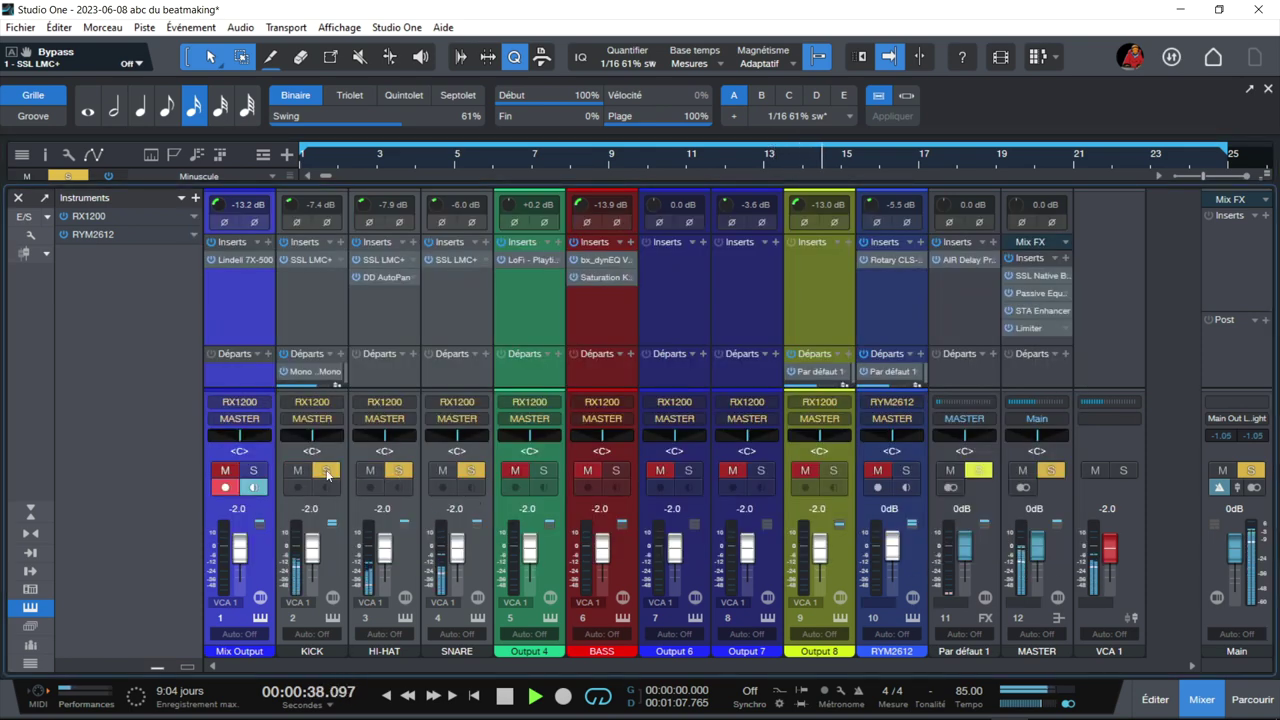
pyautogui.click(620, 472)
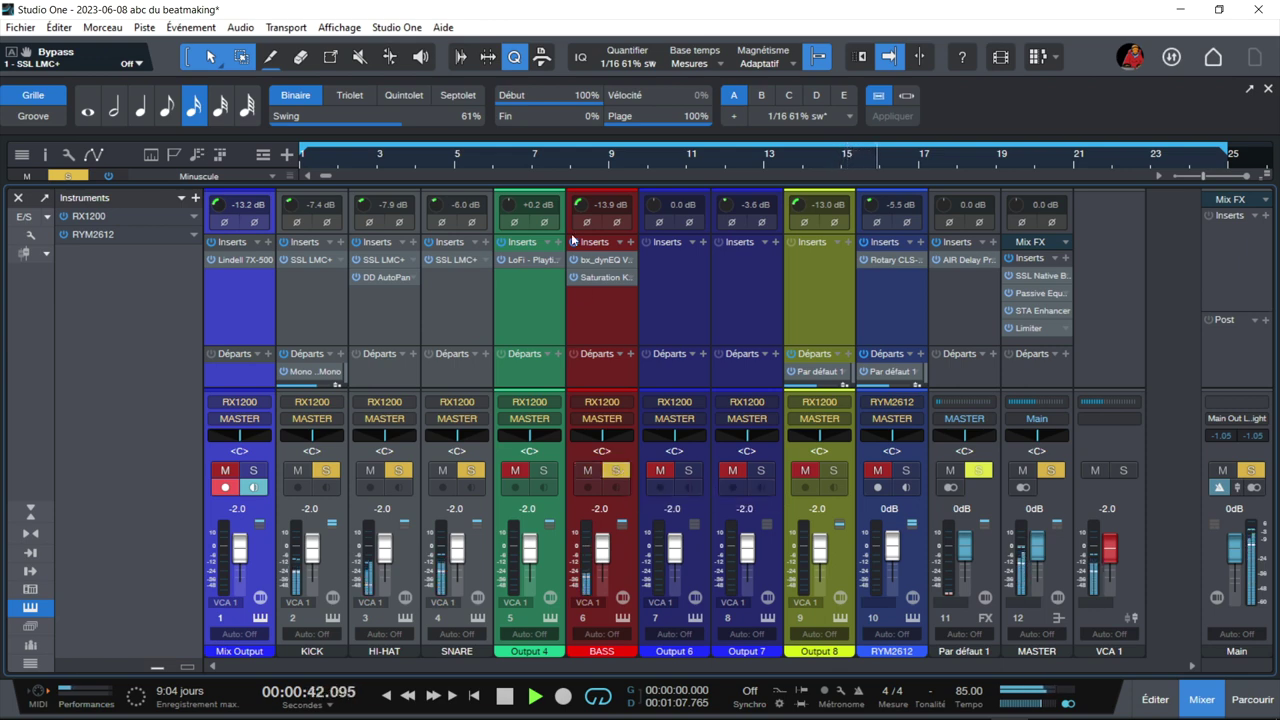
# Examine the BASS channel's bx_dynEQ V2 Mono and Saturation Knob inserts during playback, and close the plug-in window
pyautogui.click(600, 260)
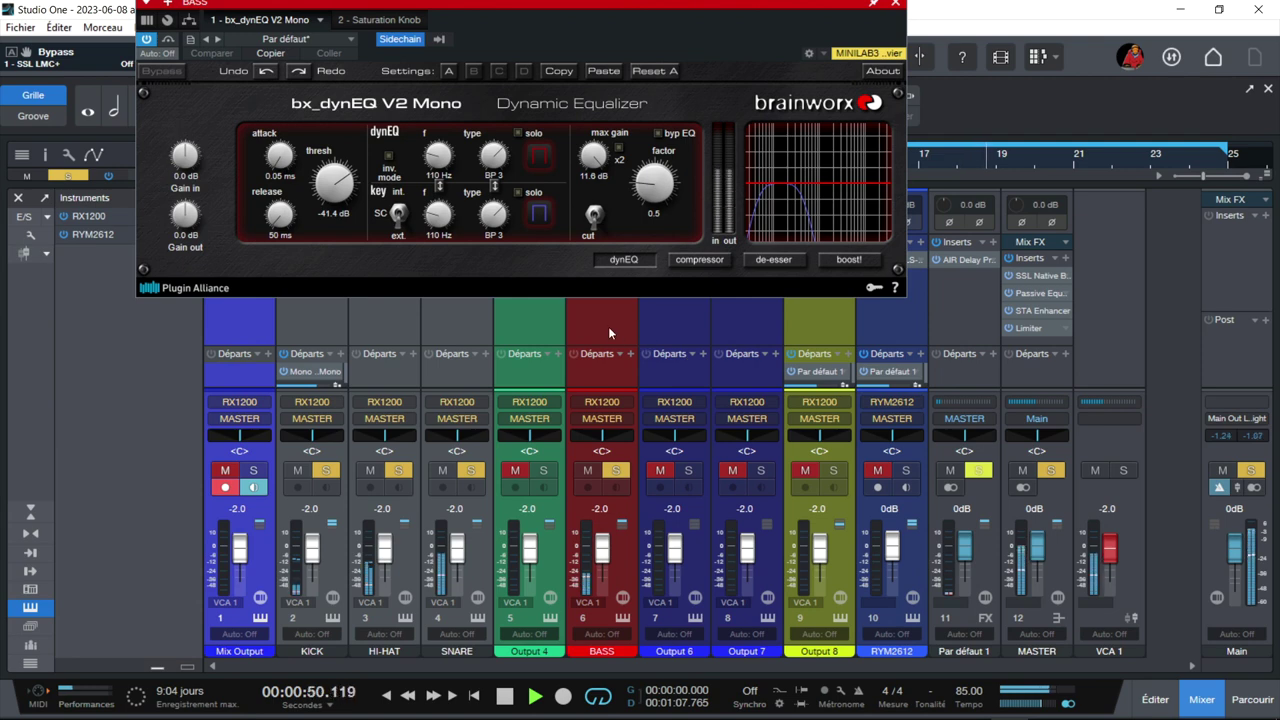
pyautogui.click(386, 20)
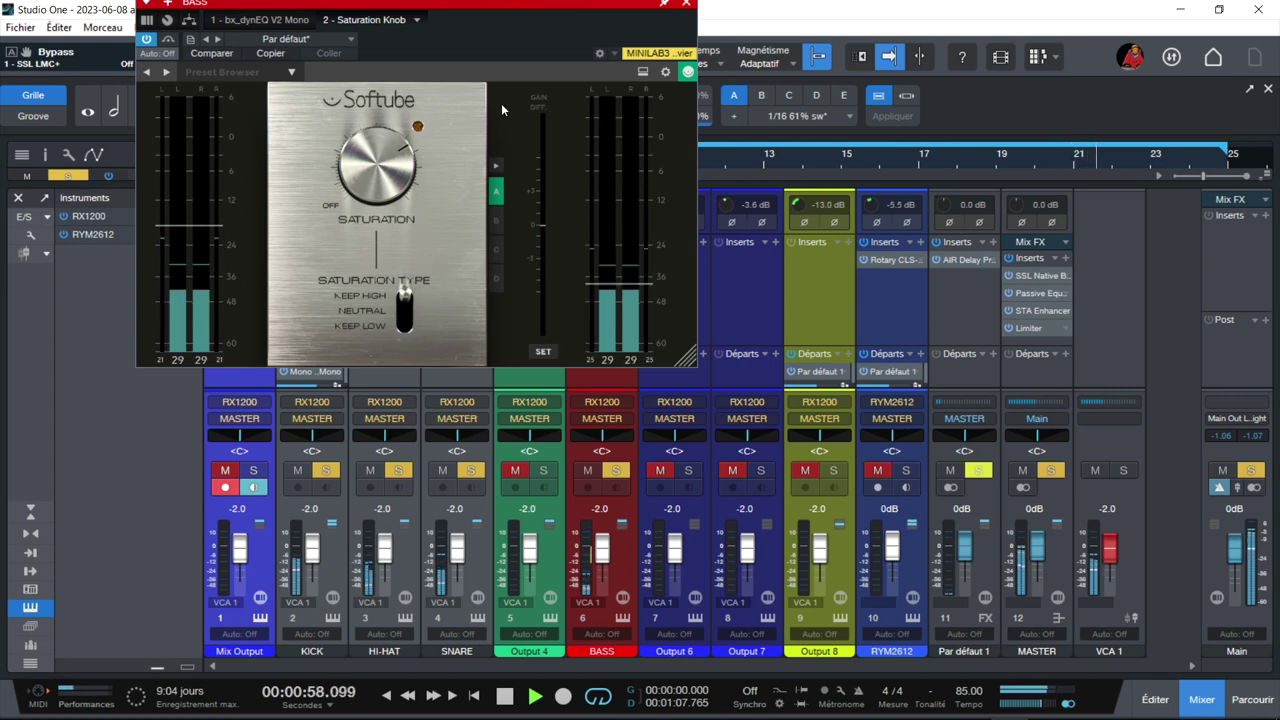
pyautogui.click(686, 3)
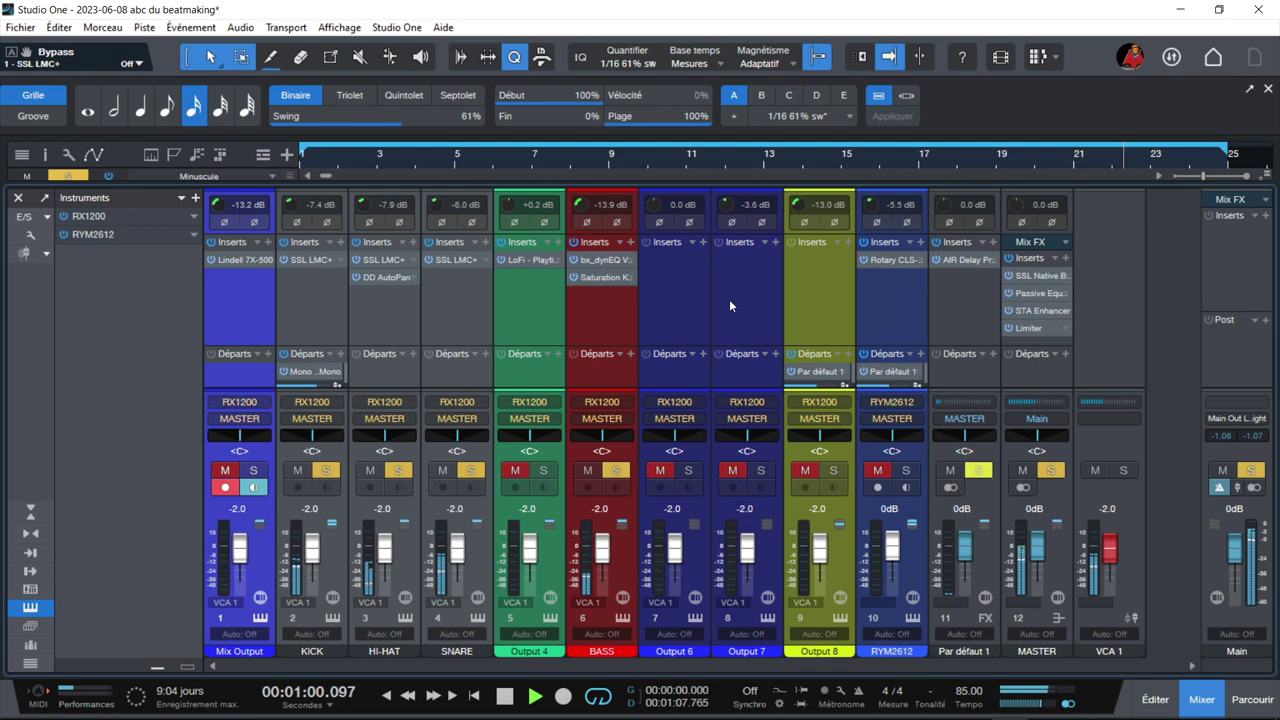
# Add the Output 4 channel to the solo and examine its LoFi - Playtime insert during playback
pyautogui.click(542, 472)
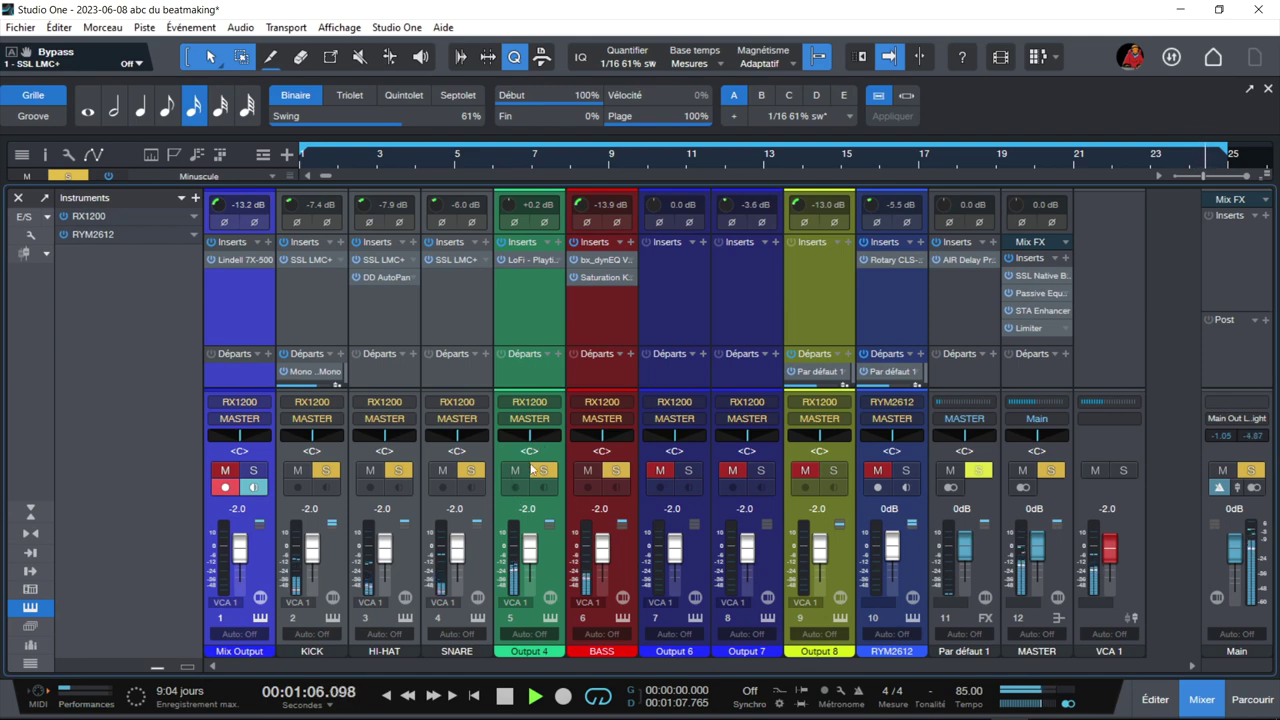
pyautogui.click(533, 262)
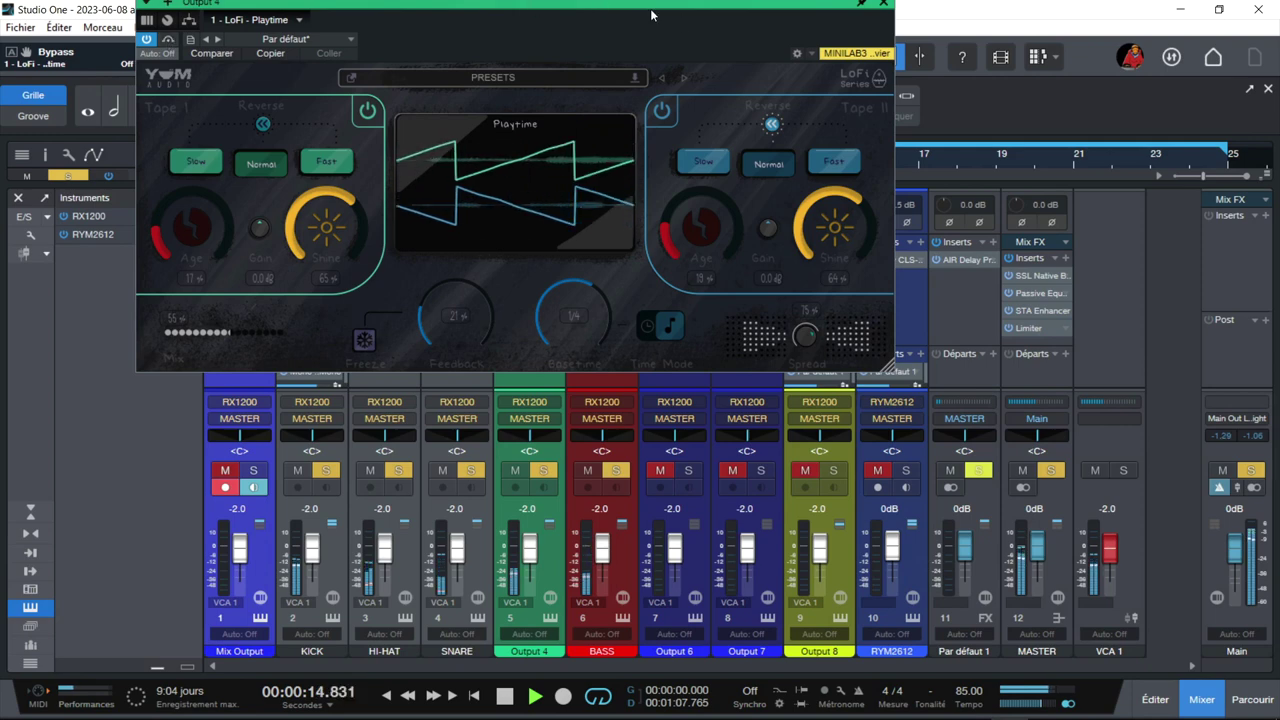
pyautogui.click(879, 4)
# Add Output 6, Output 7 and Output 8 to the solo and examine the AIR Delay Pro insert on the Par défaut 1 effects channel
pyautogui.click(254, 470)
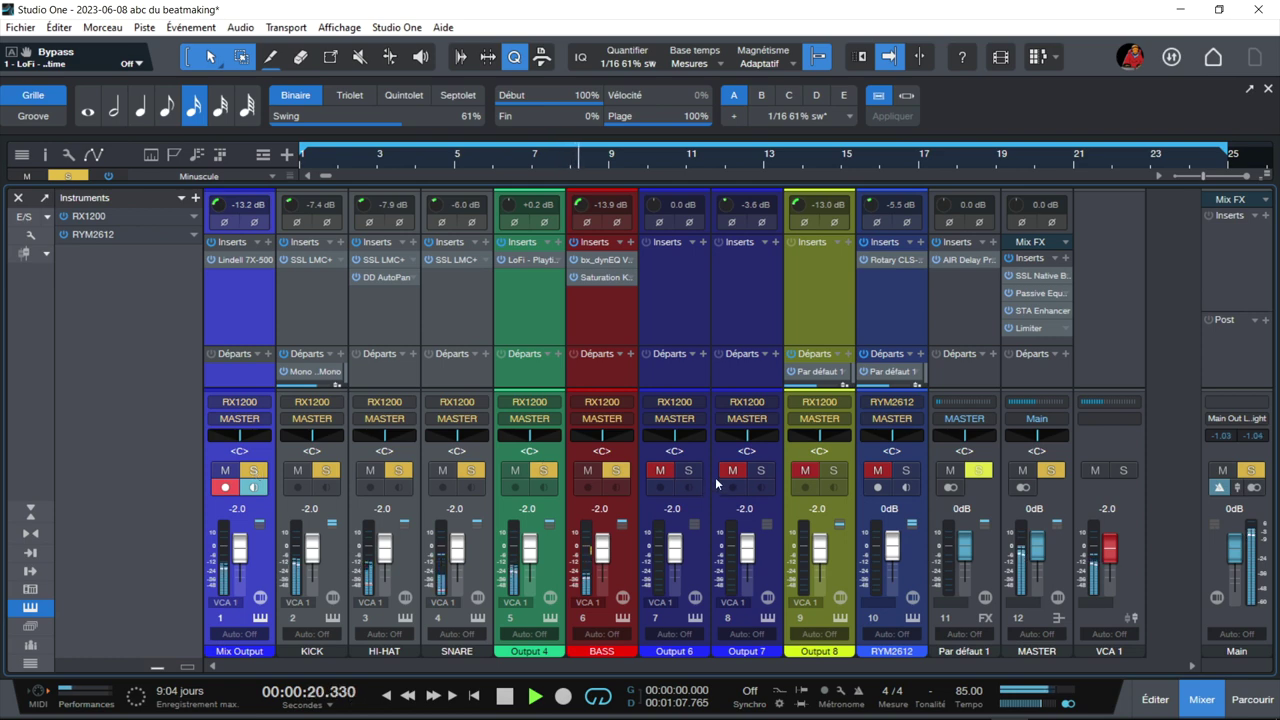
pyautogui.click(254, 470)
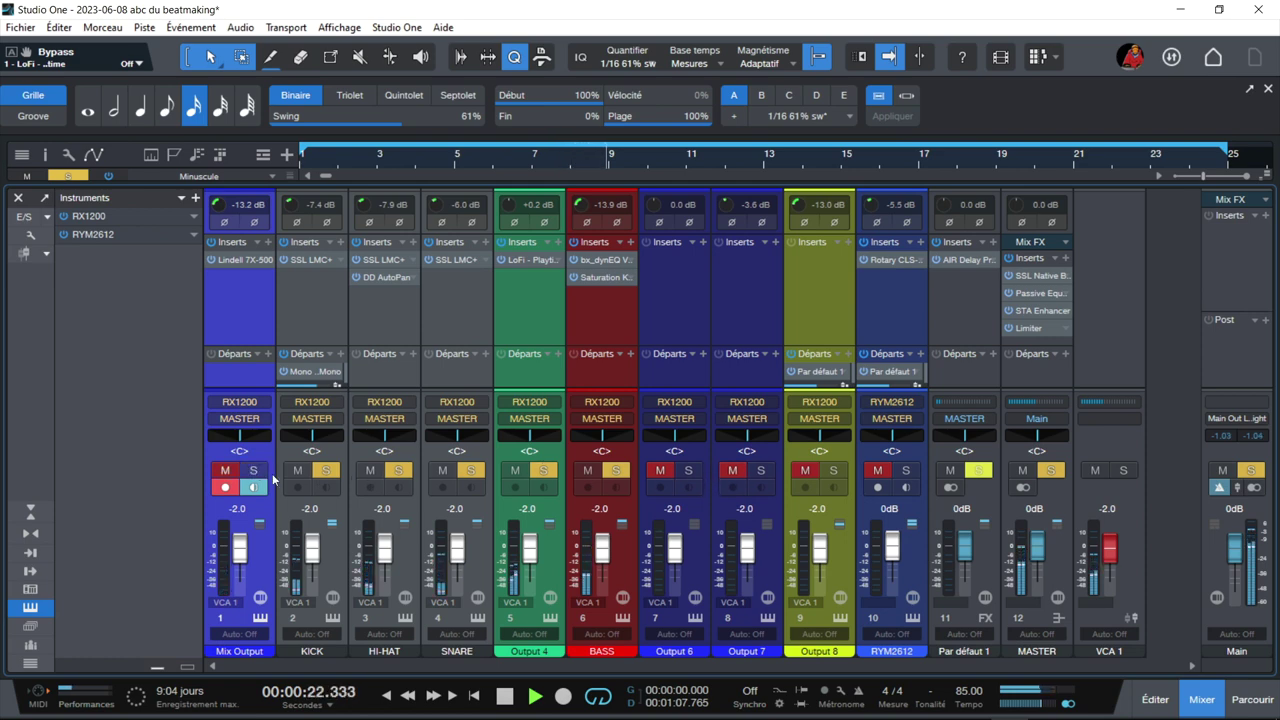
pyautogui.click(688, 470)
pyautogui.click(761, 470)
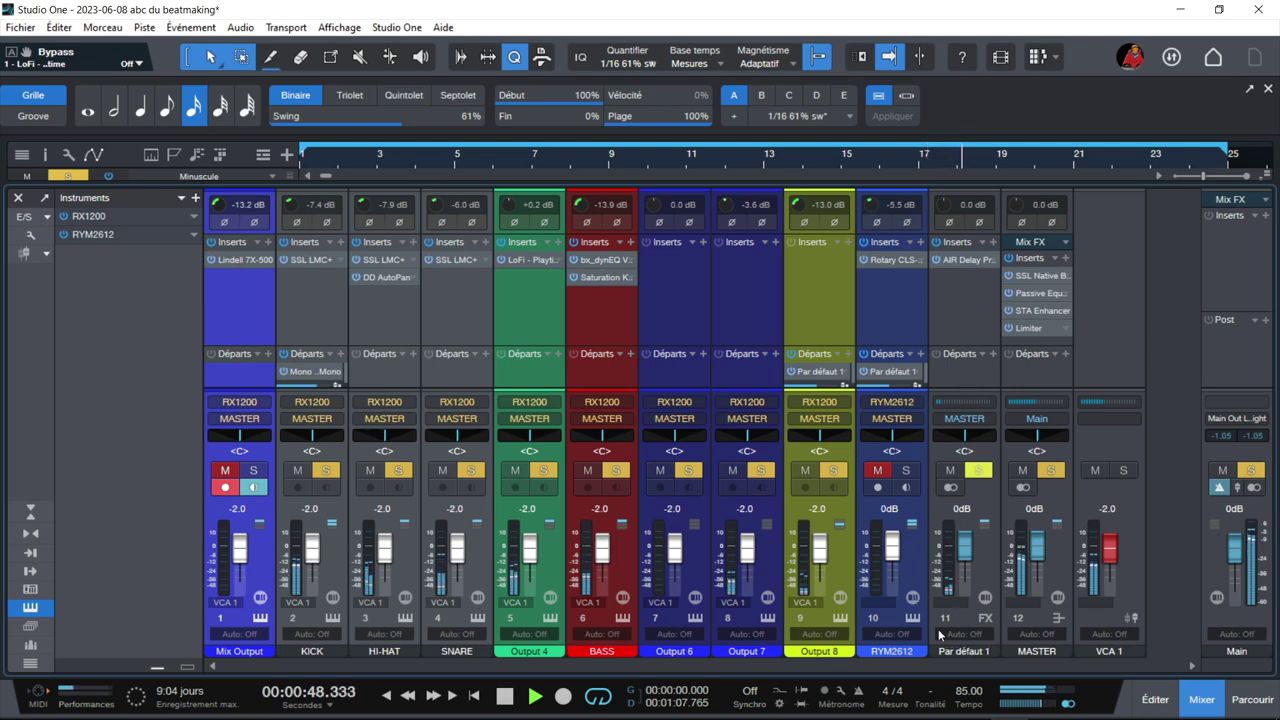
pyautogui.click(959, 258)
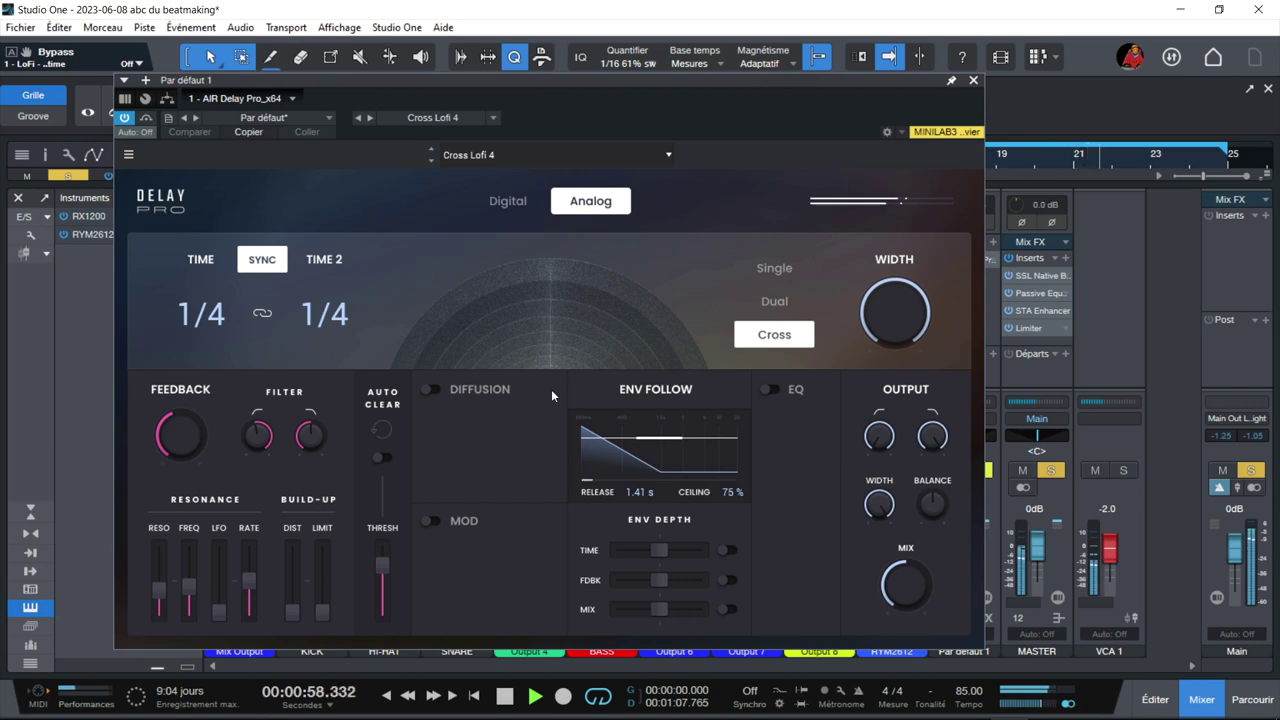
pyautogui.click(974, 80)
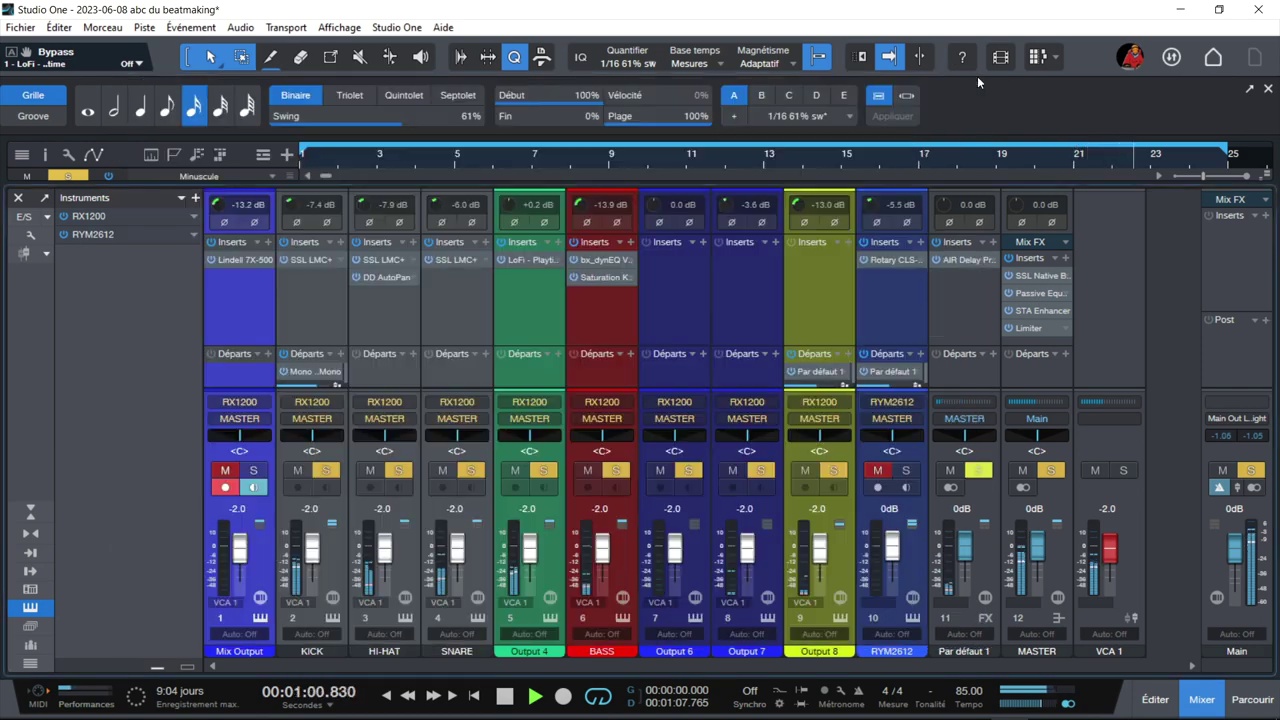
# Add the RYM2612 channel to the solo and examine its Rotary CLS-222 insert, including the advanced settings
pyautogui.click(905, 471)
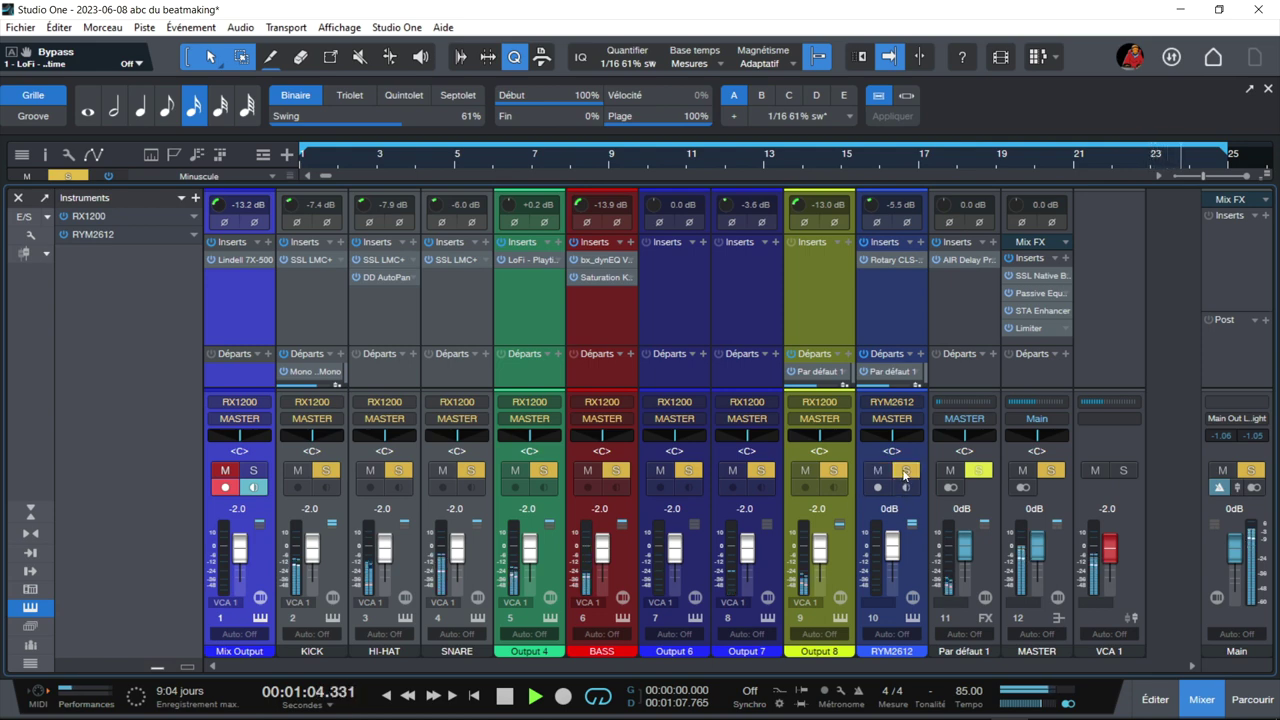
pyautogui.click(885, 260)
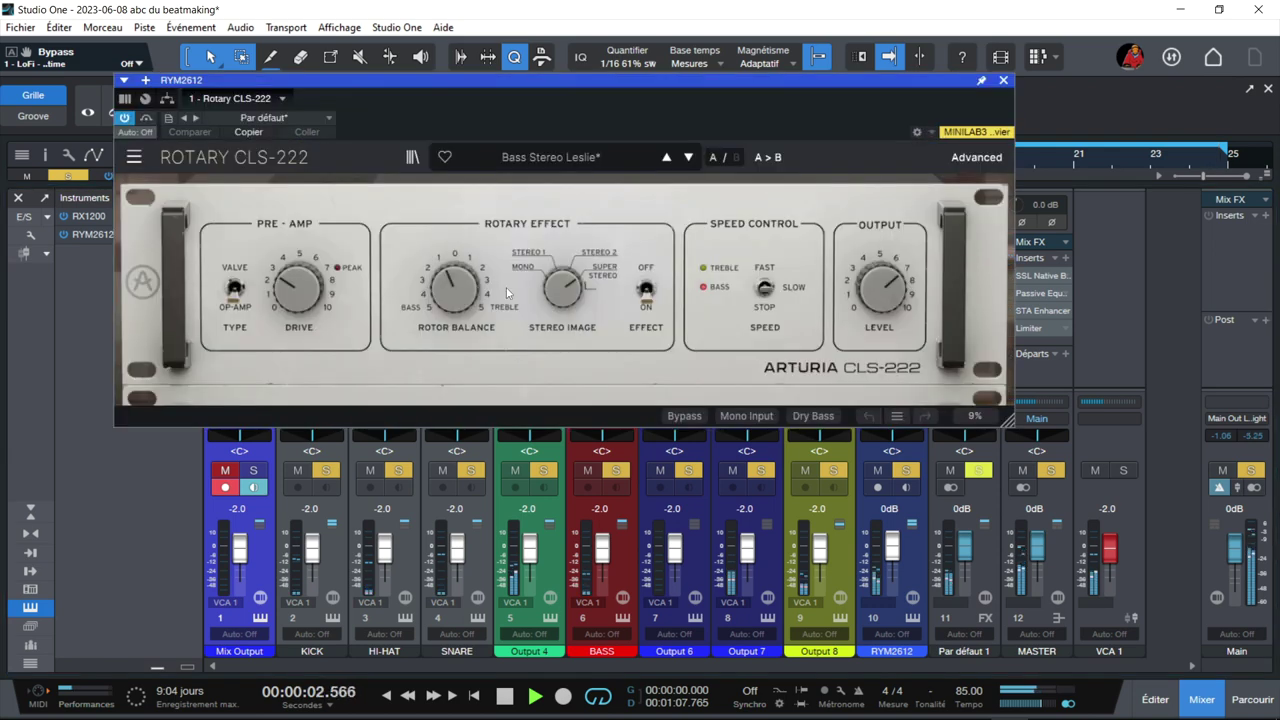
pyautogui.click(976, 157)
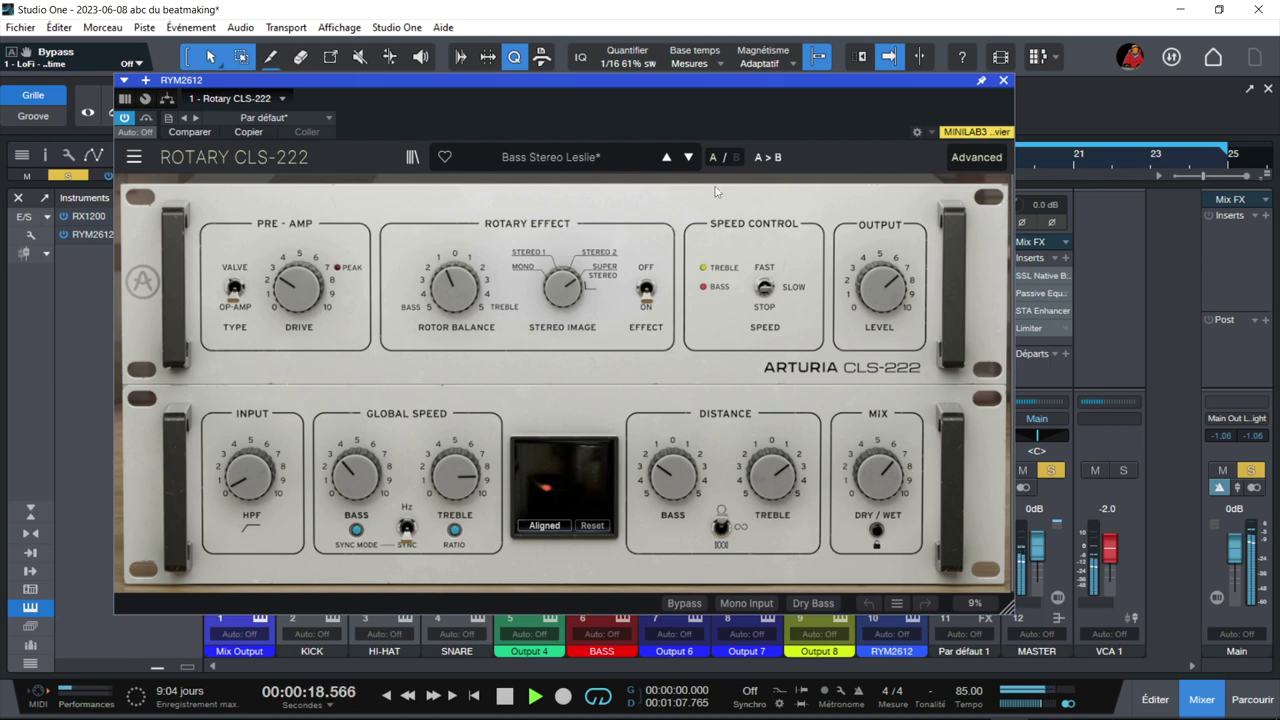
pyautogui.click(1003, 80)
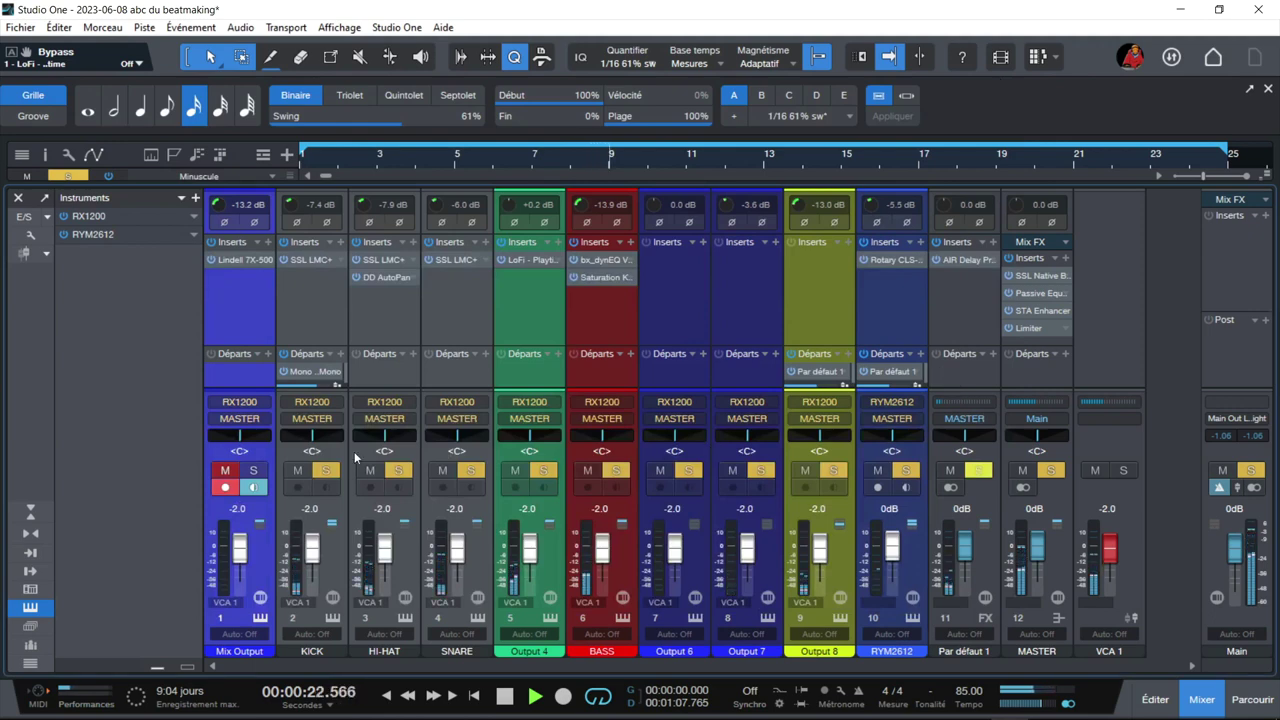
# With Mix Output also soloed and playback stopped, examine MASTER's SSL Native Bus Compressor 2, Passive Equalizer, STA Enhancer and Limiter inserts
pyautogui.click(255, 471)
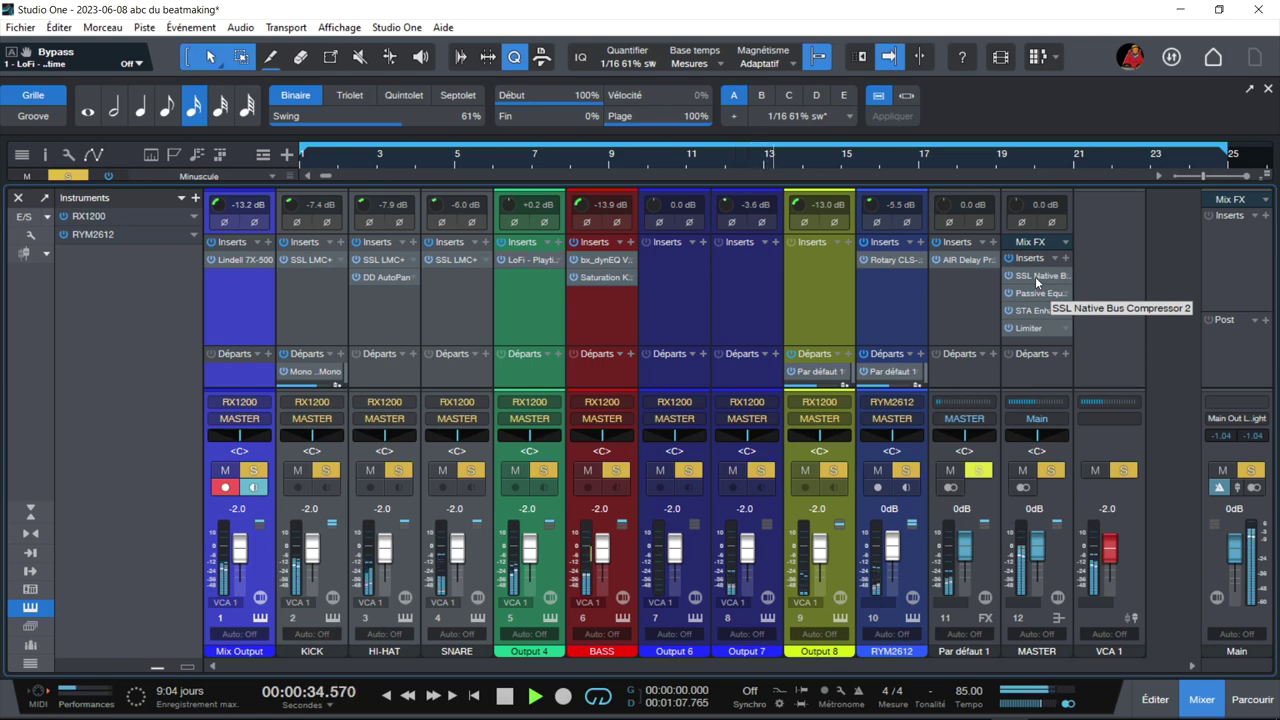
pyautogui.press('space')
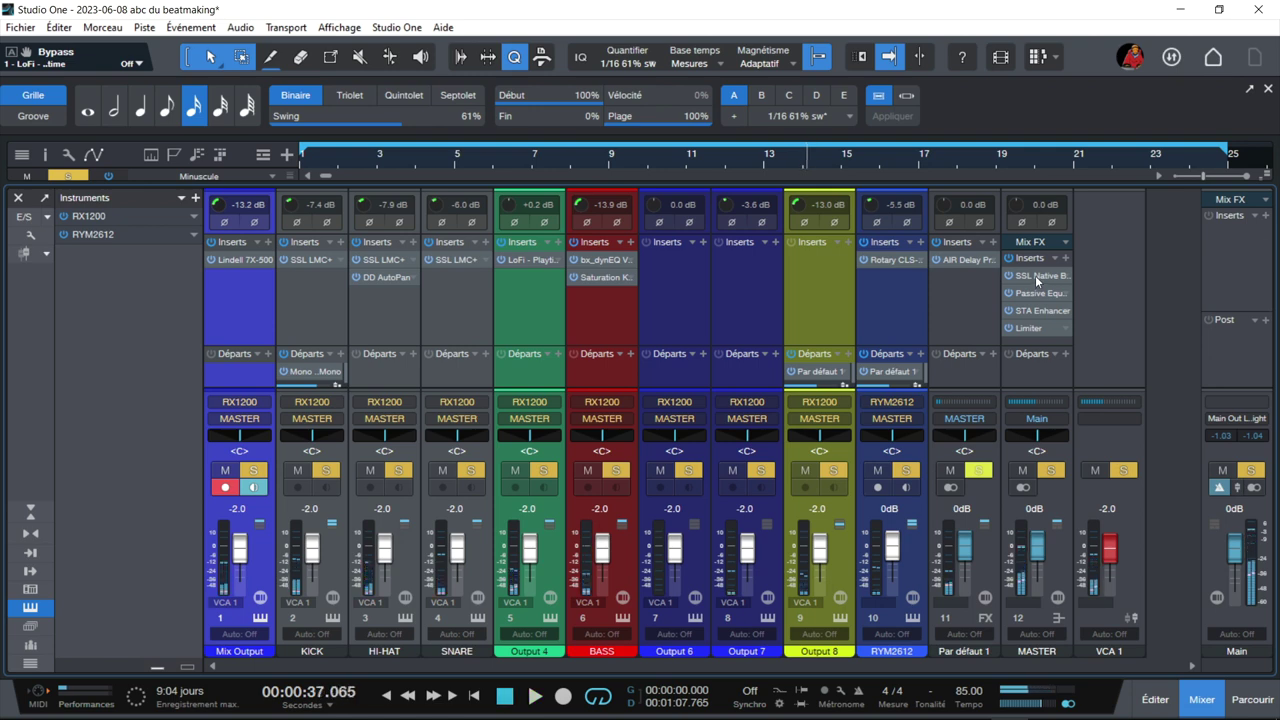
pyautogui.click(1036, 282)
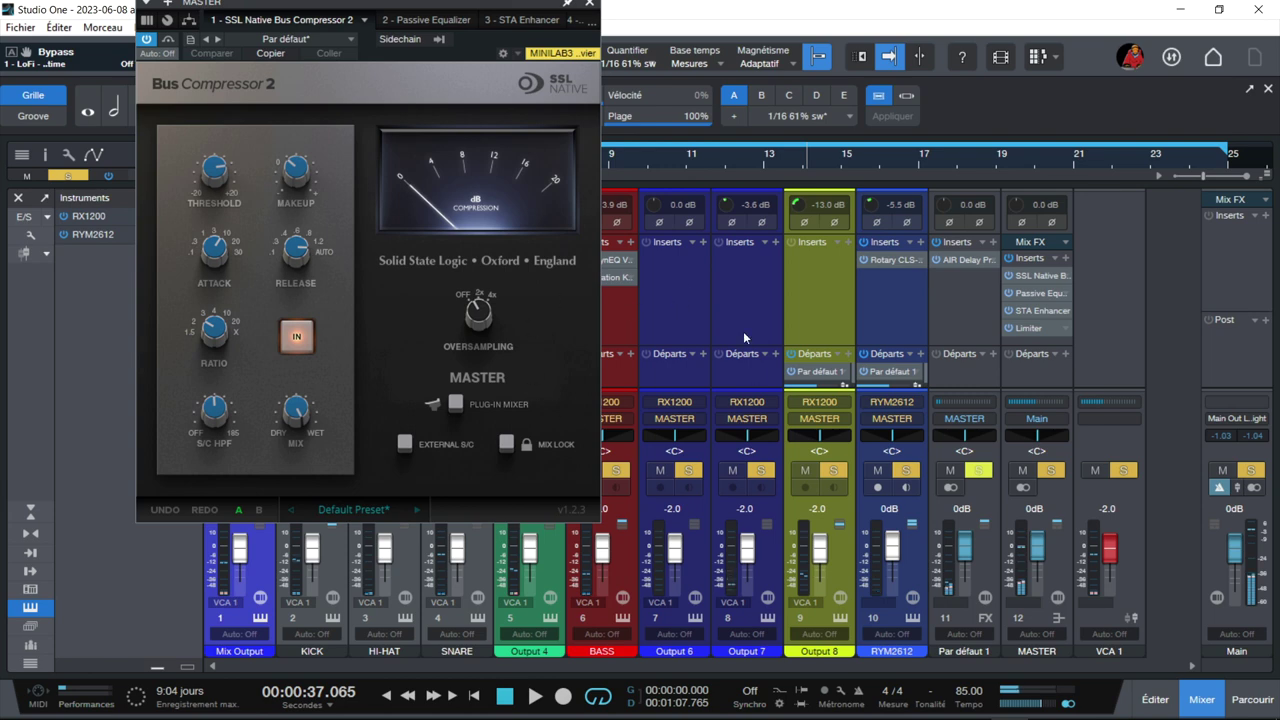
pyautogui.click(436, 20)
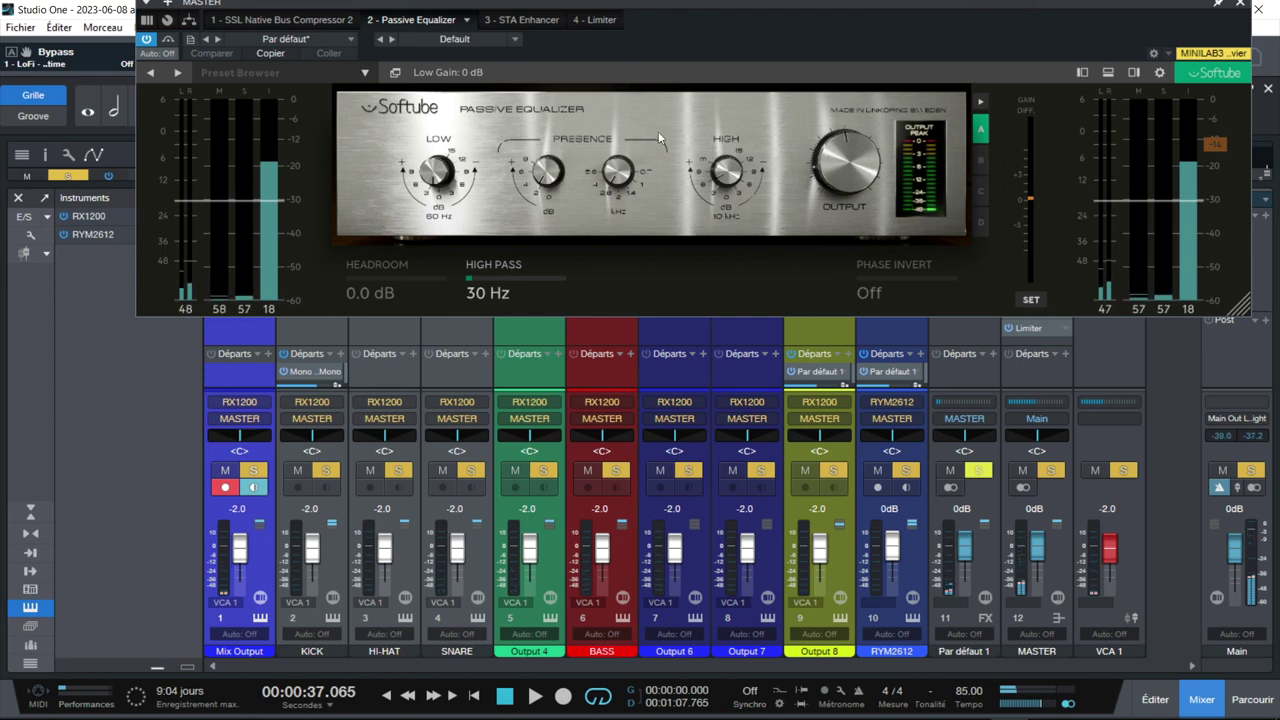
pyautogui.click(510, 20)
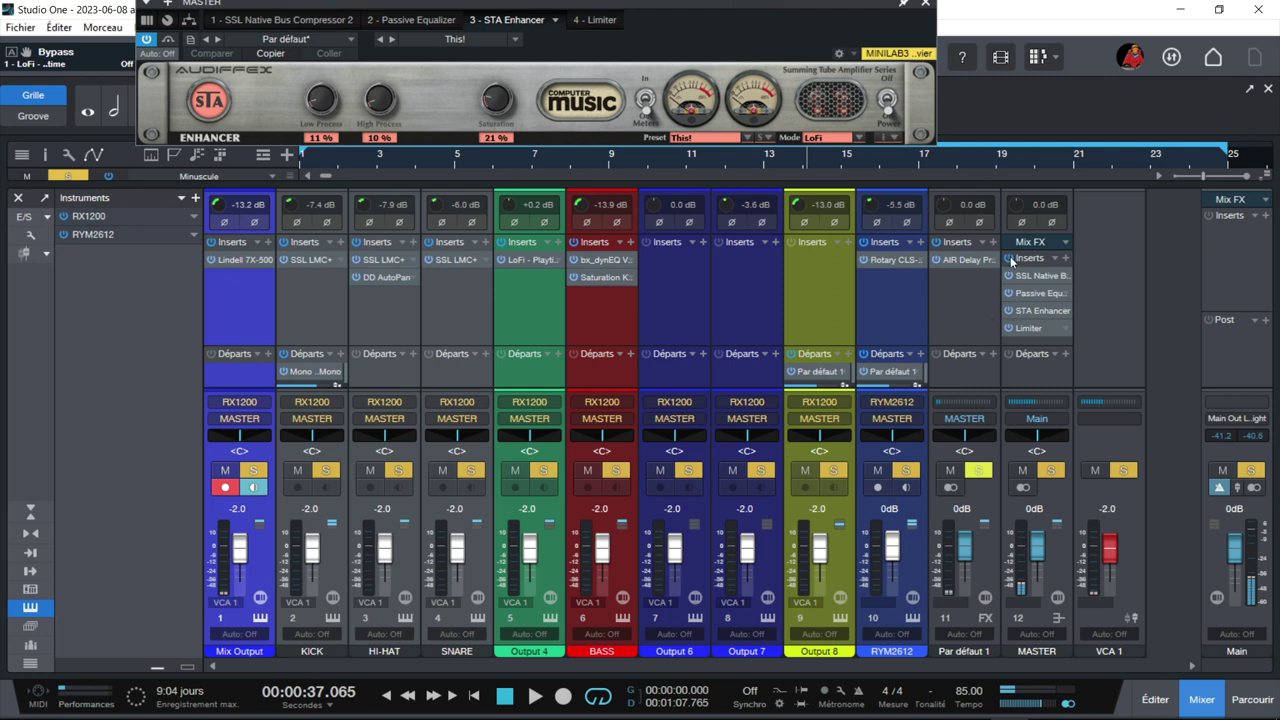
pyautogui.click(1037, 329)
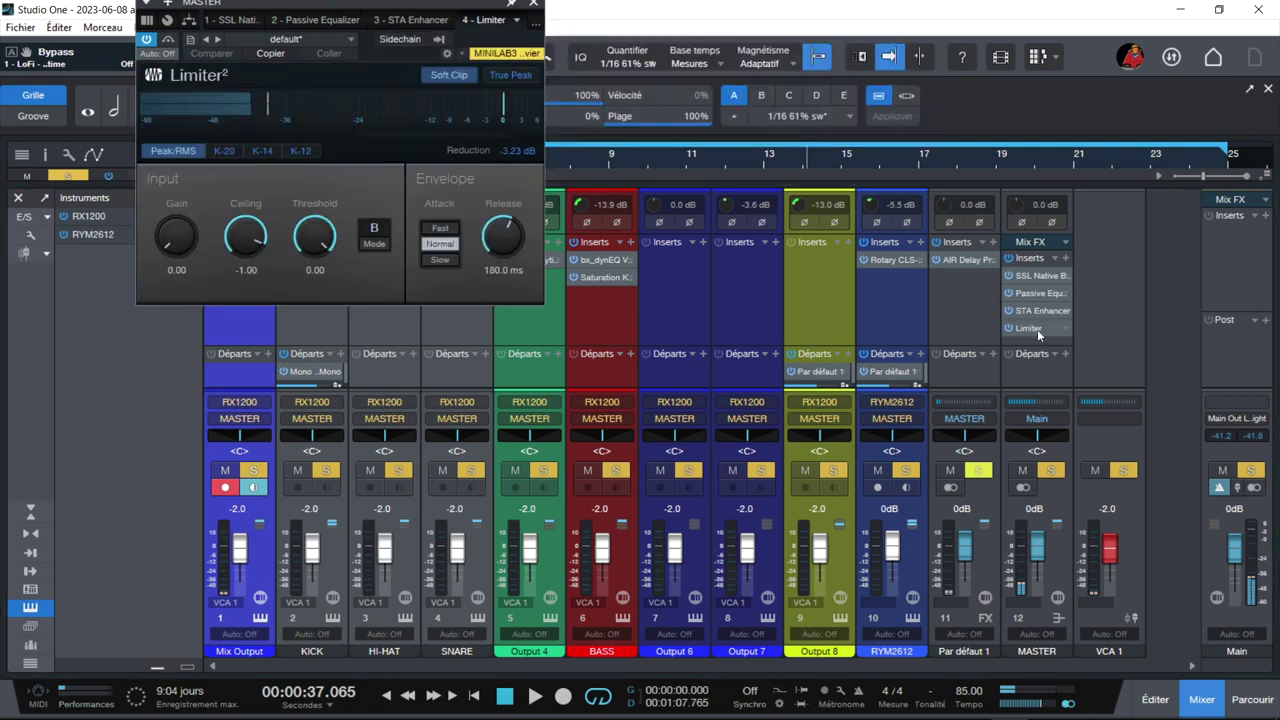
# Play the beat from the start and compare the MASTER channel's whole insert chain deactivated and active
pyautogui.click(1010, 260)
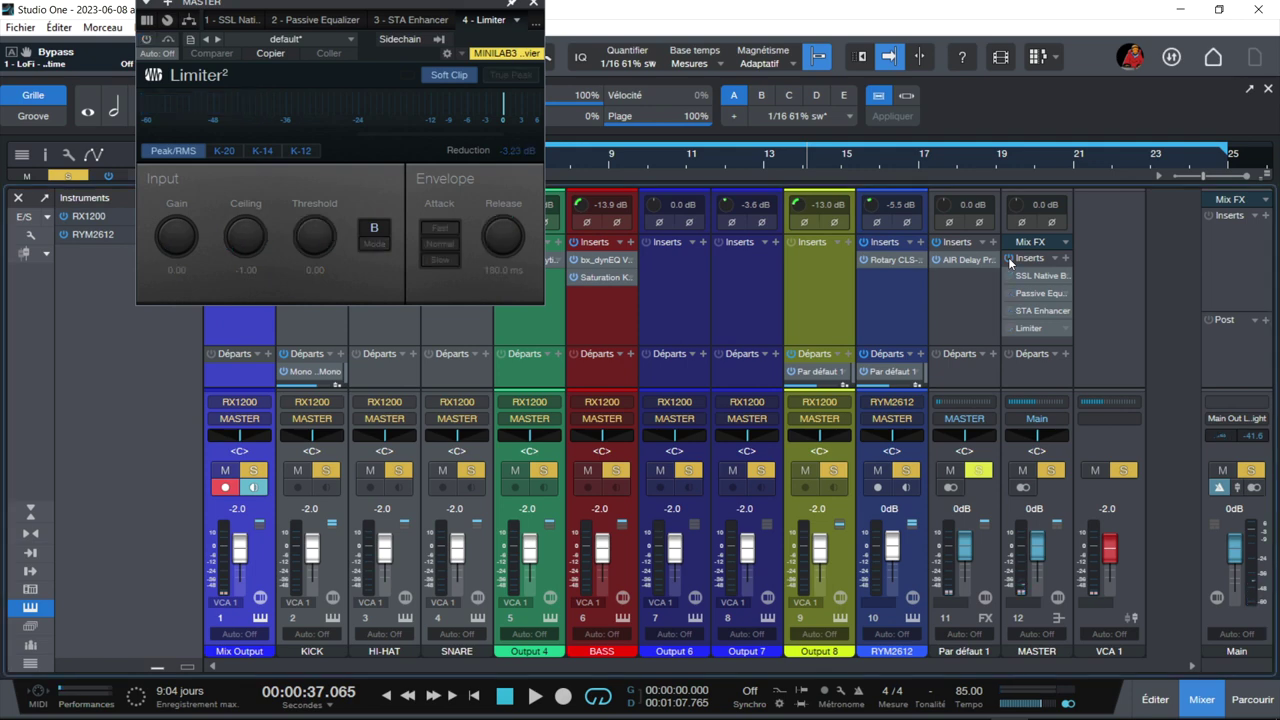
pyautogui.press('Home')
pyautogui.press('space')
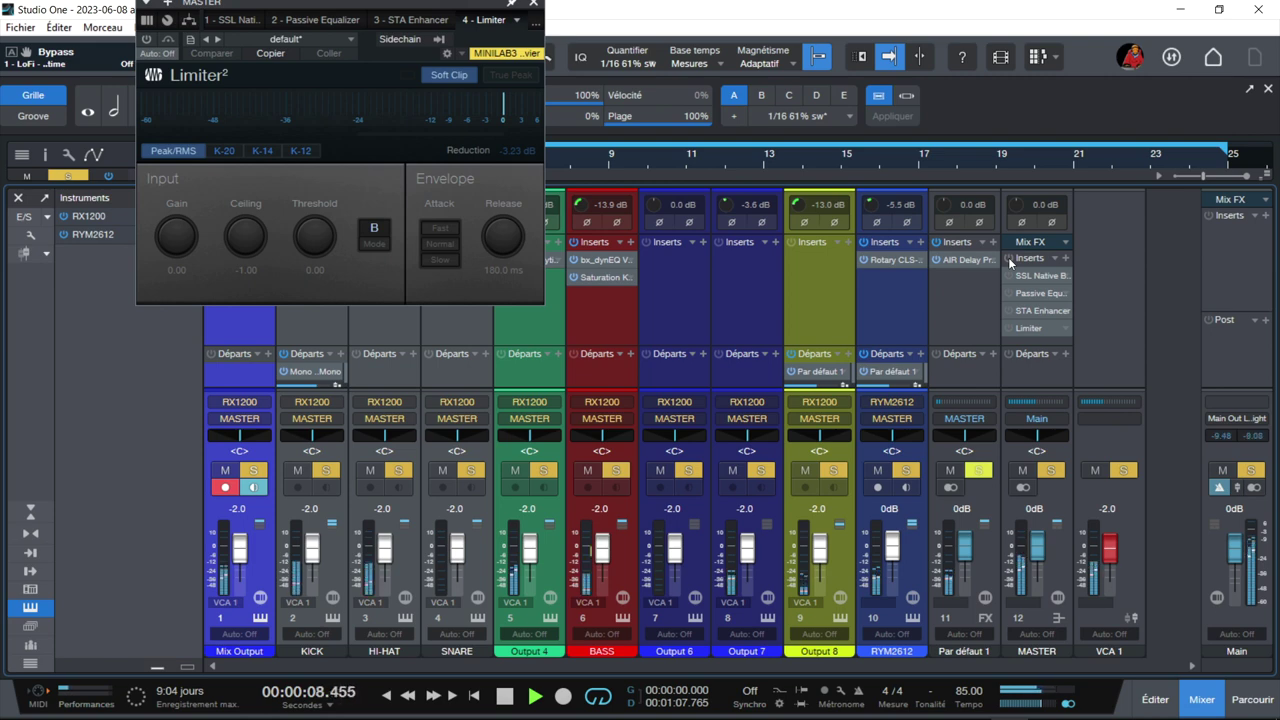
pyautogui.click(1009, 259)
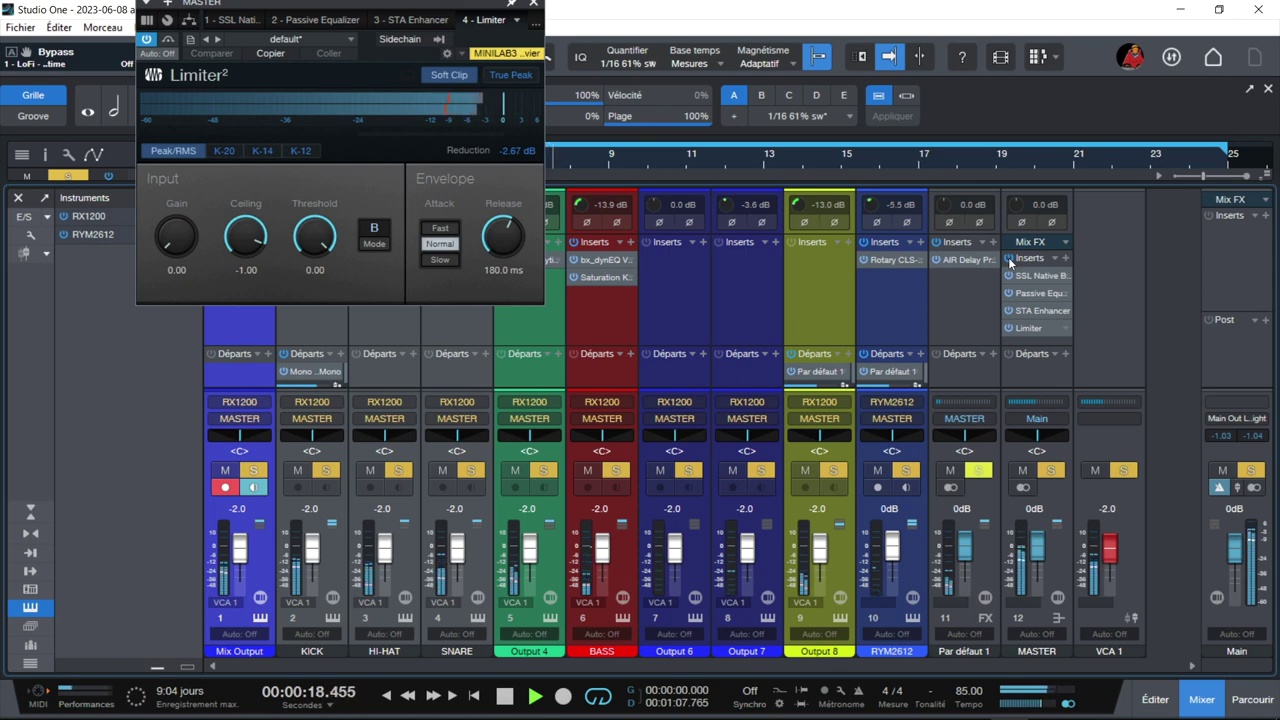
pyautogui.click(1009, 258)
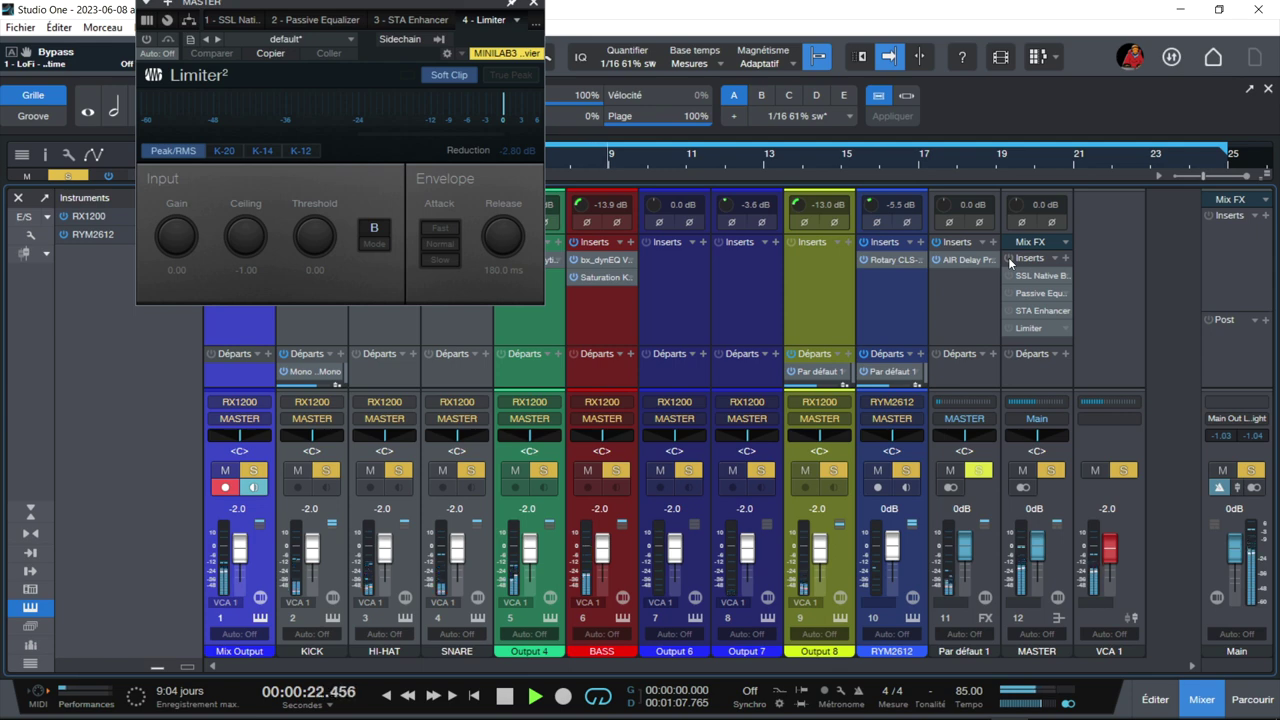
pyautogui.click(1009, 259)
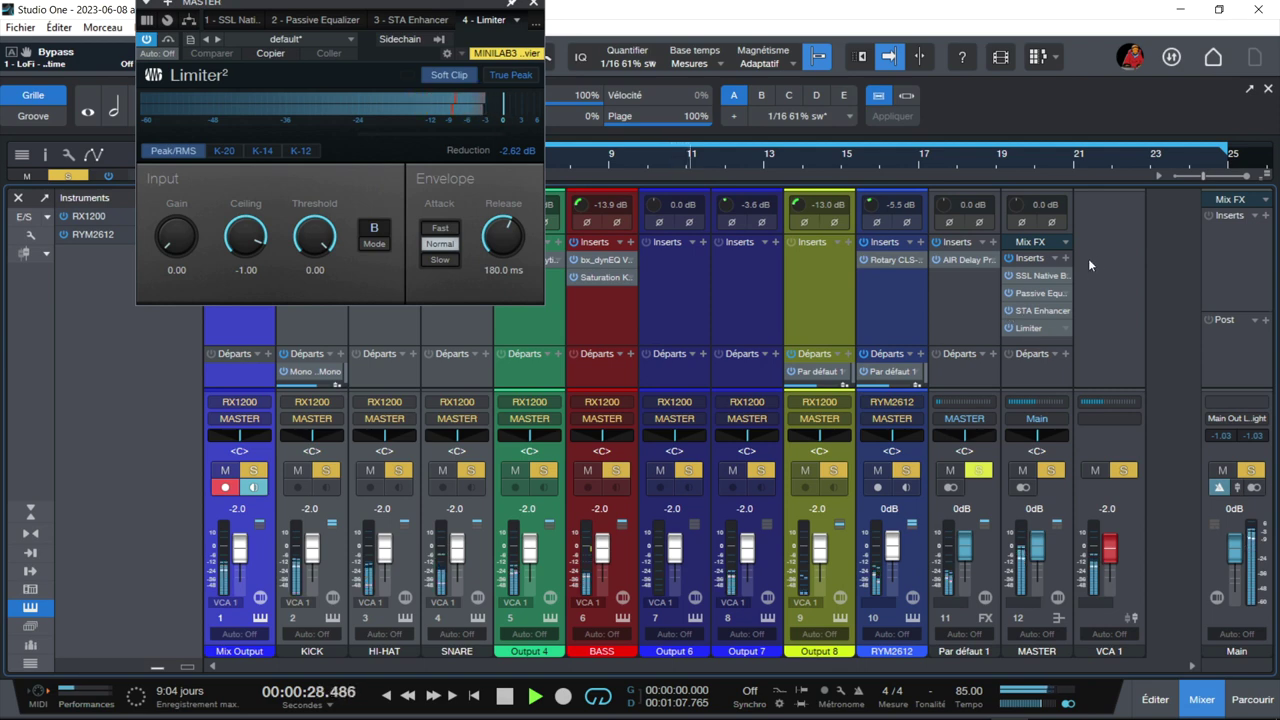
# Switch the mixer to narrow channels with a reduced height, and hide it to return to the arrangement with playback stopped
pyautogui.click(1022, 187)
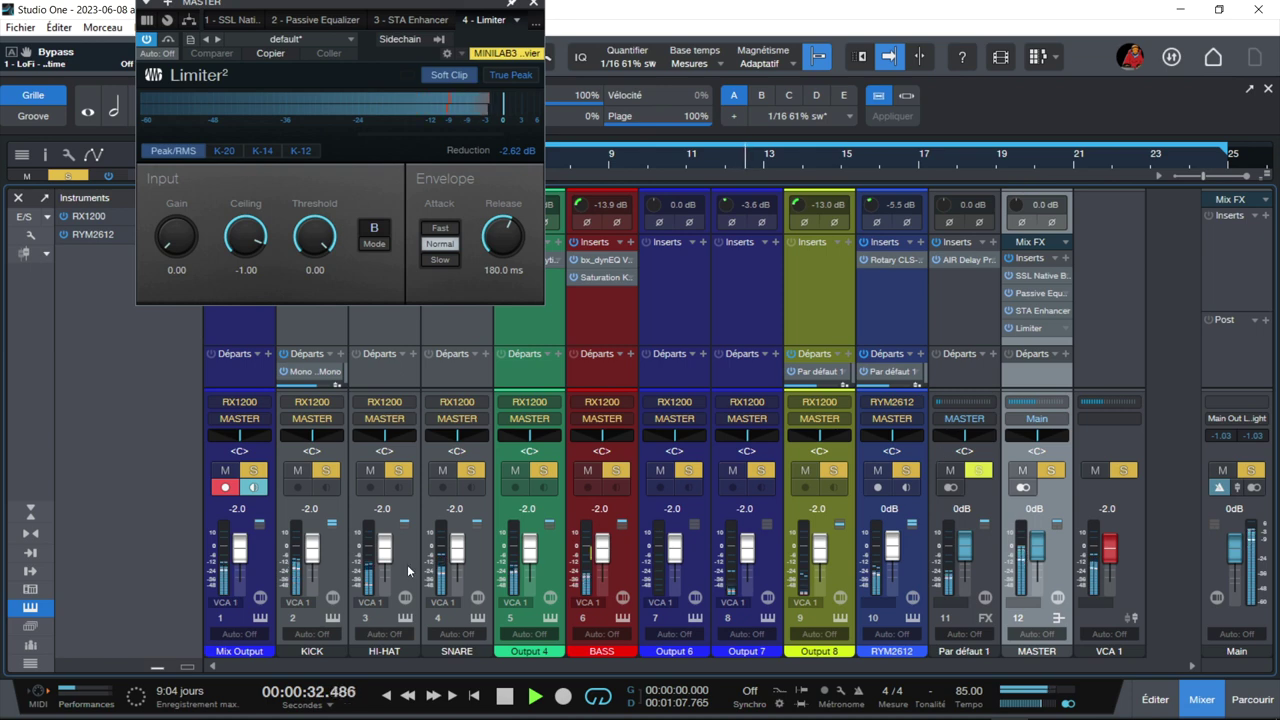
pyautogui.click(30, 534)
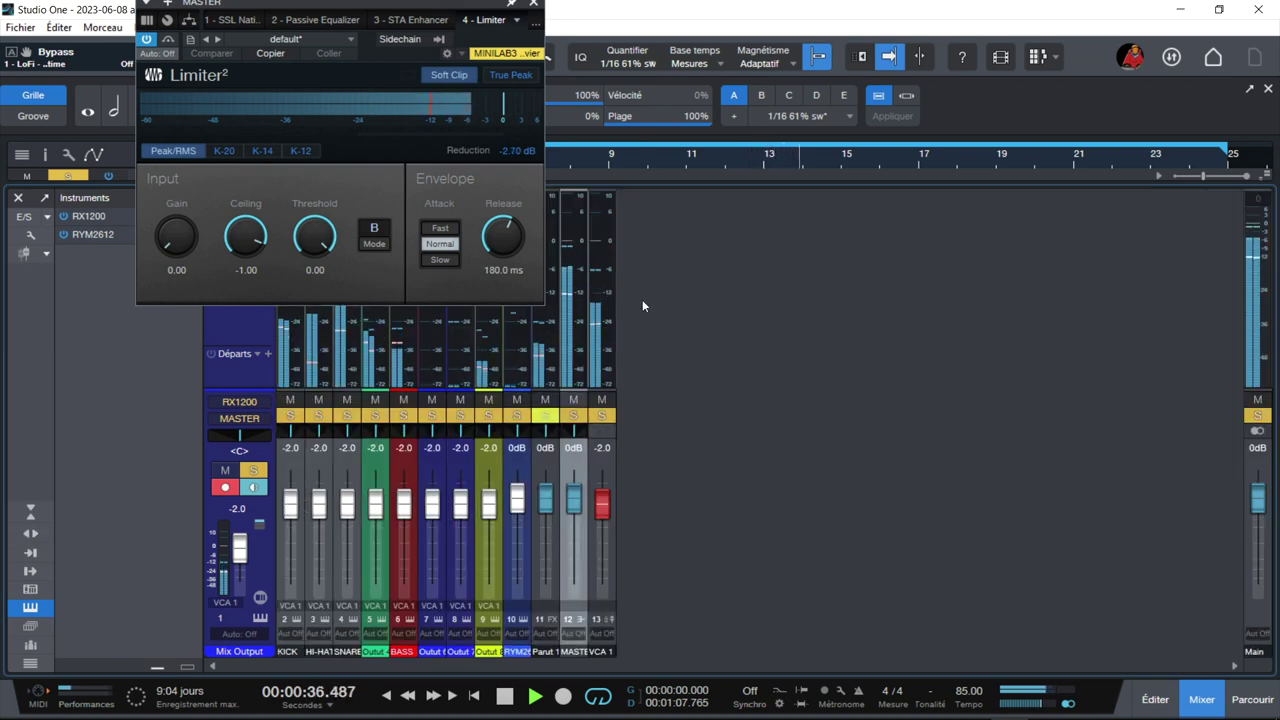
pyautogui.moveTo(663, 184); pyautogui.dragTo(681, 283)
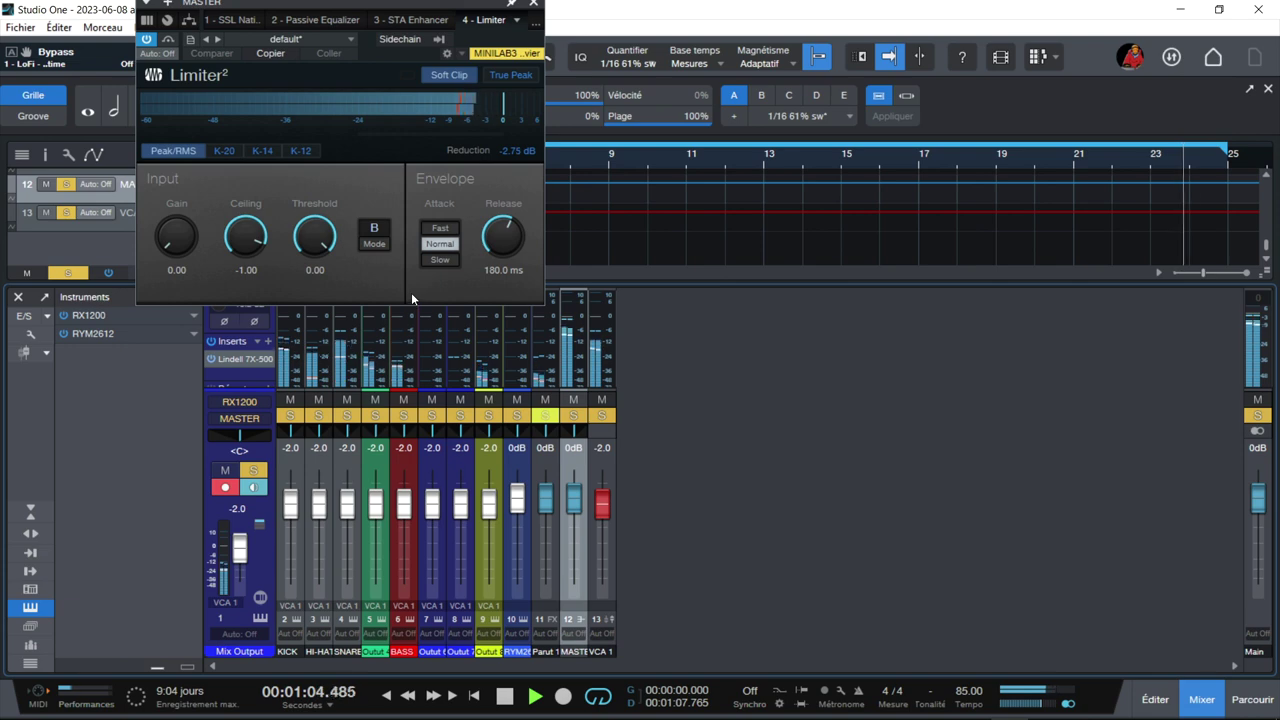
pyautogui.press('F3')
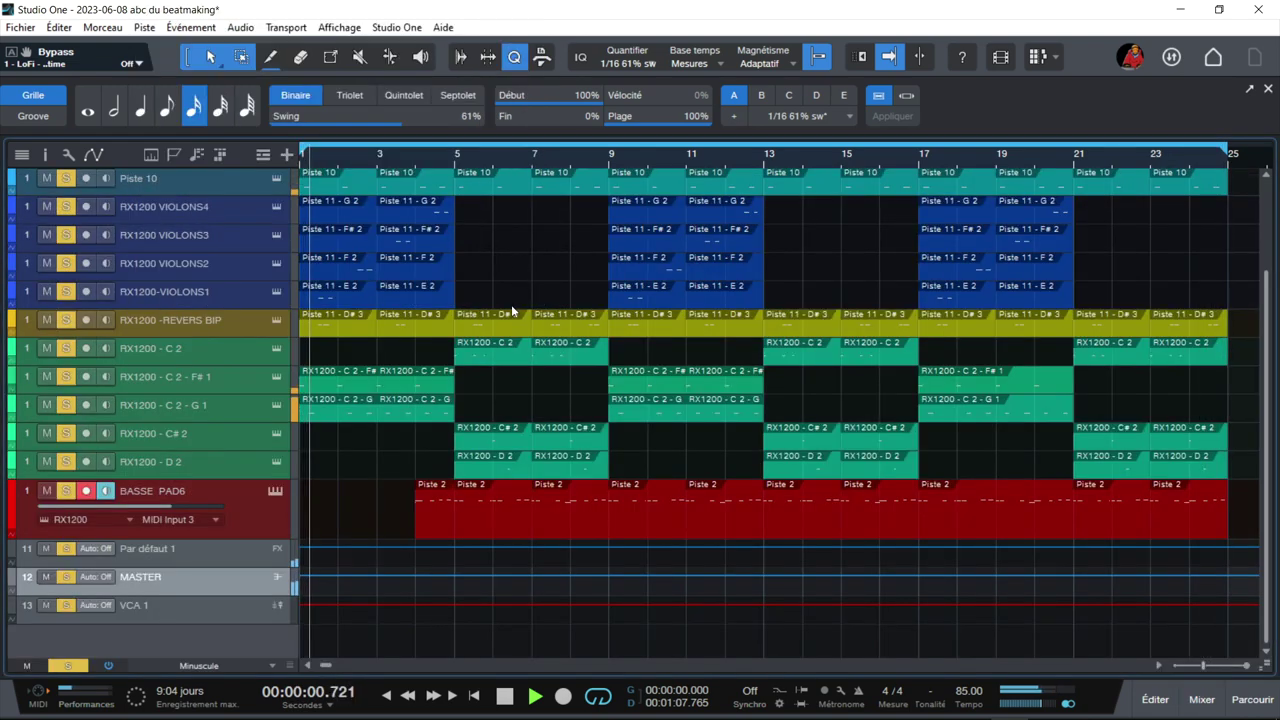
pyautogui.press('space')
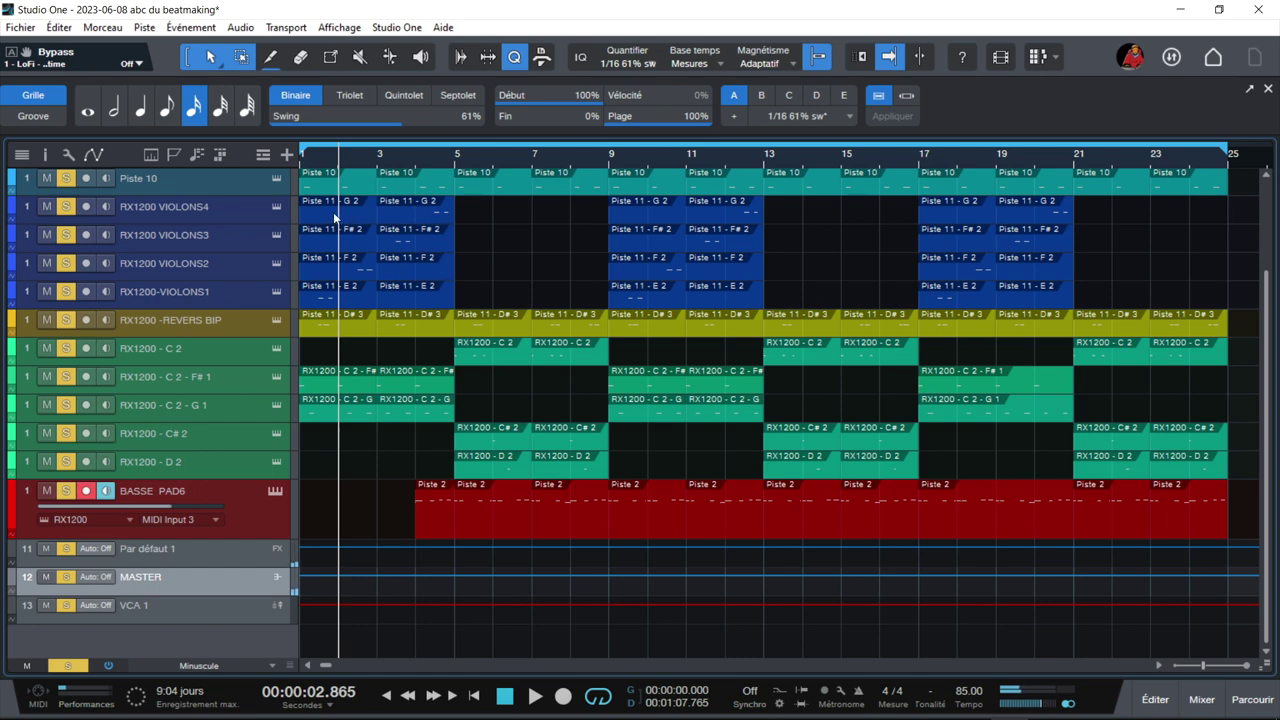
# Open the RX1200 instrument from the RX1200 VIOLONS4 track and switch to its user manual's MIDI channel and pad table in Adobe Acrobat Reader
pyautogui.click(276, 209)
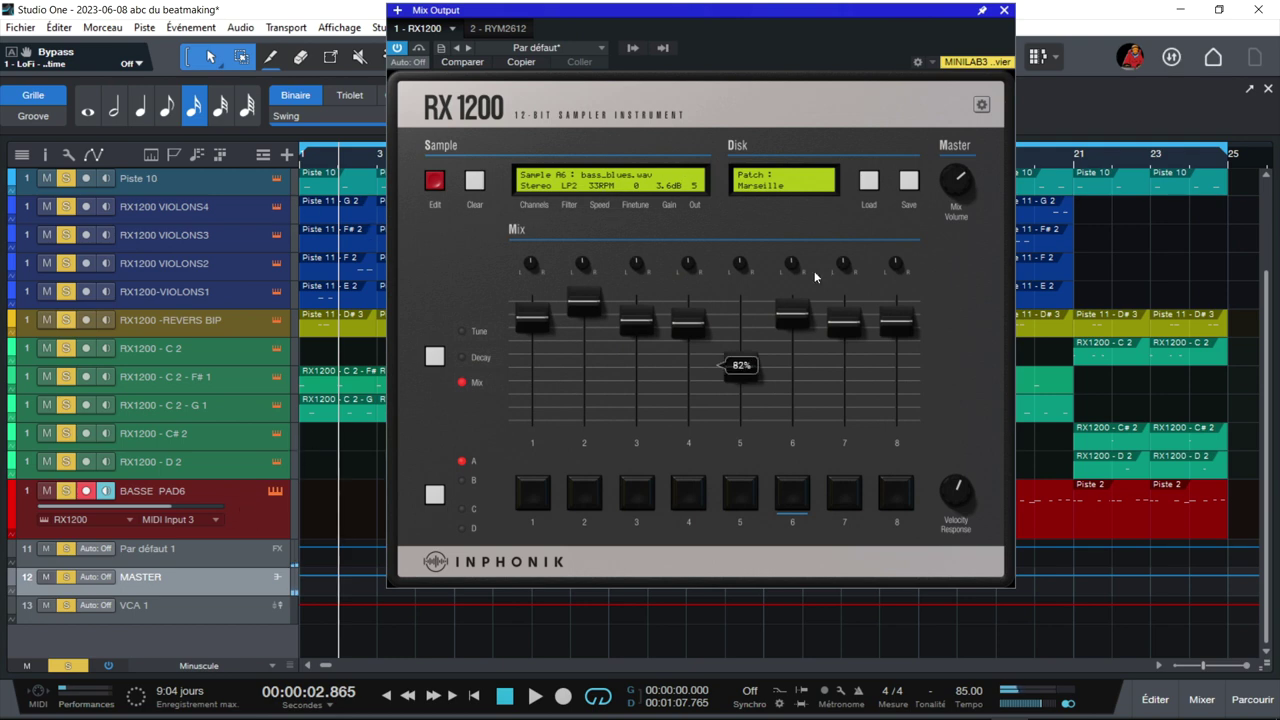
pyautogui.click(400, 703)
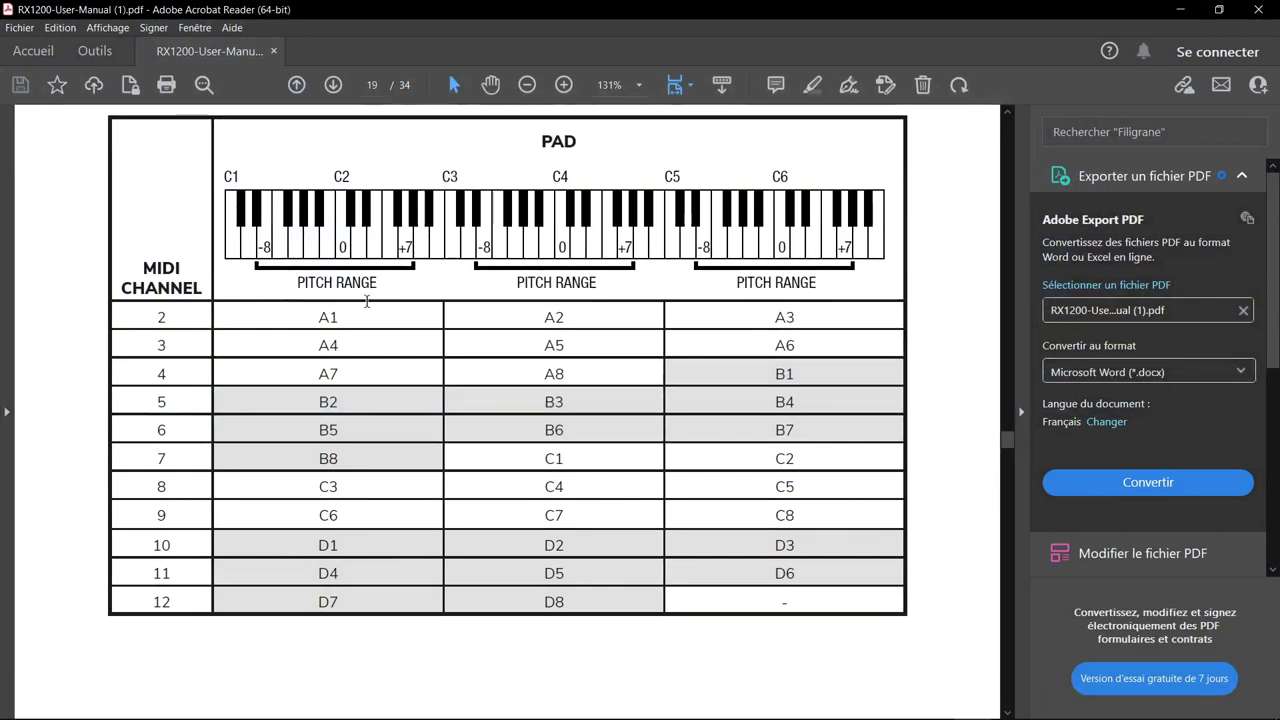